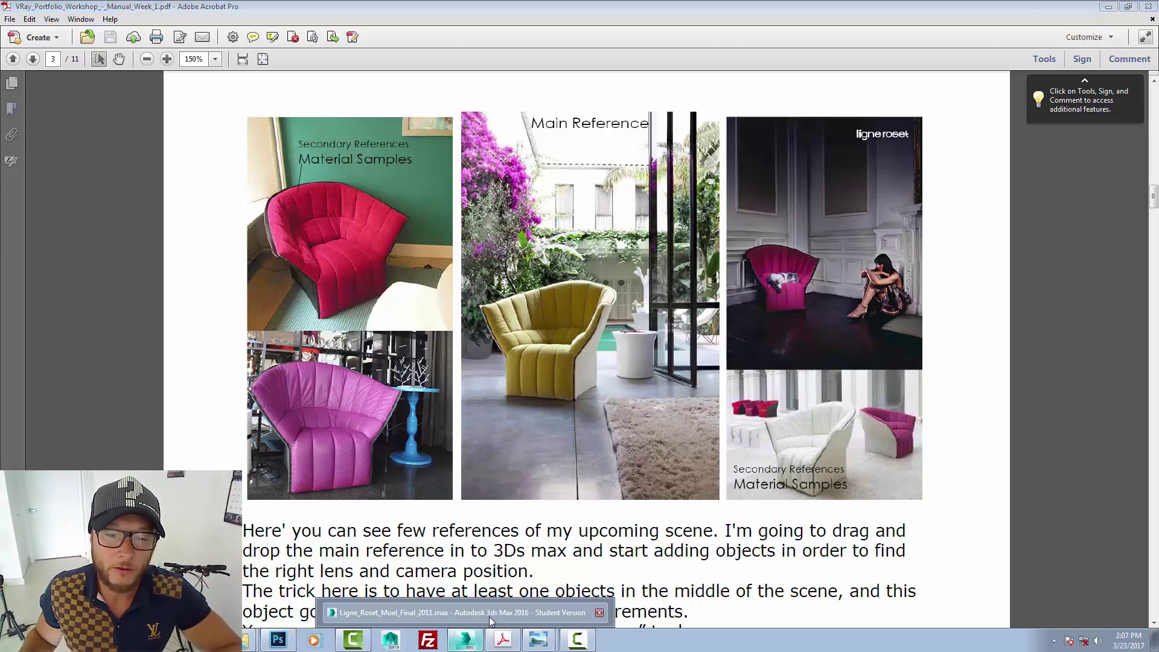
- Switch to the 3ds Max scene and examine the armchair model from the front
click(489, 616)
click(513, 362)
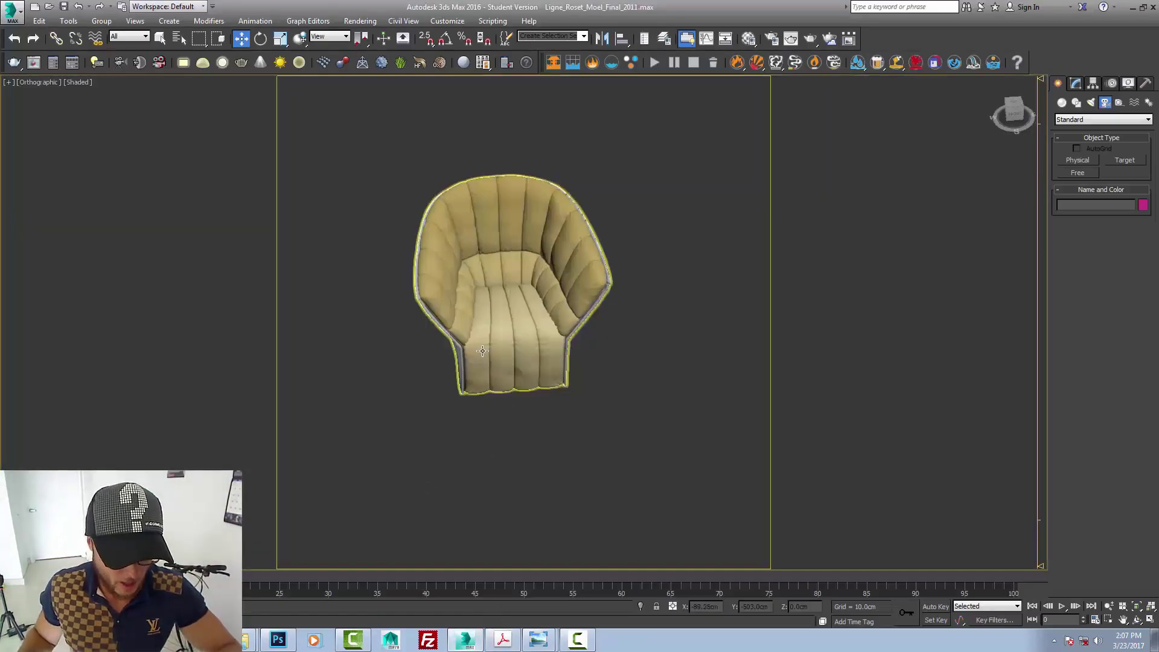
scroll(557, 435, up, 3)
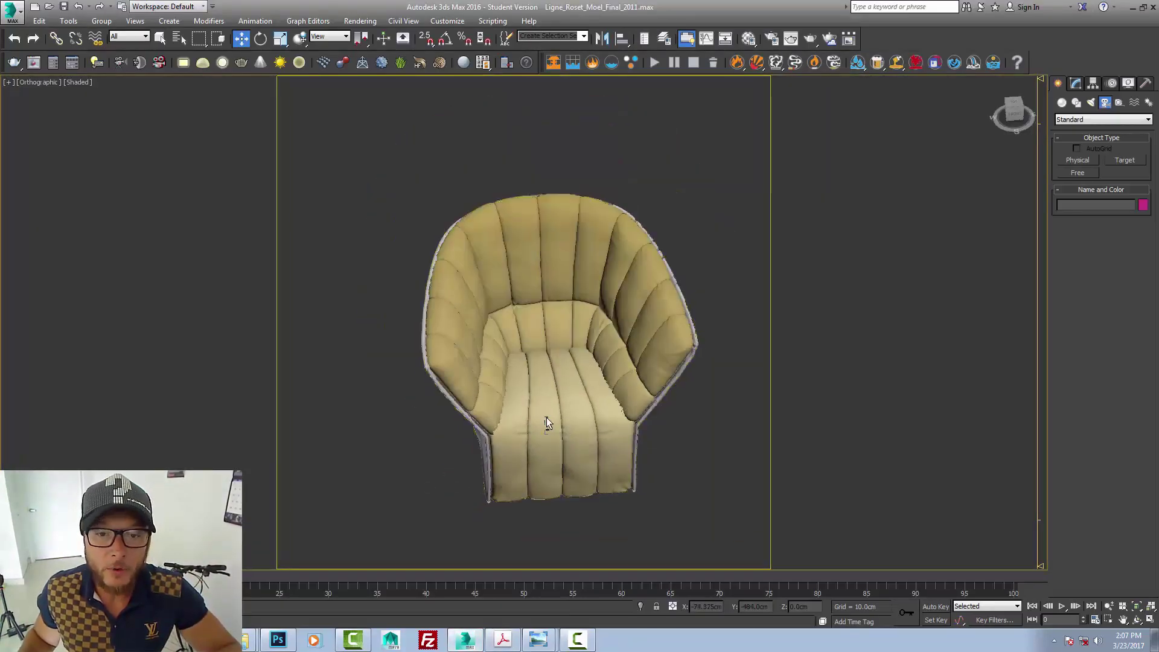
alt+middle_drag(540, 393, 548, 356)
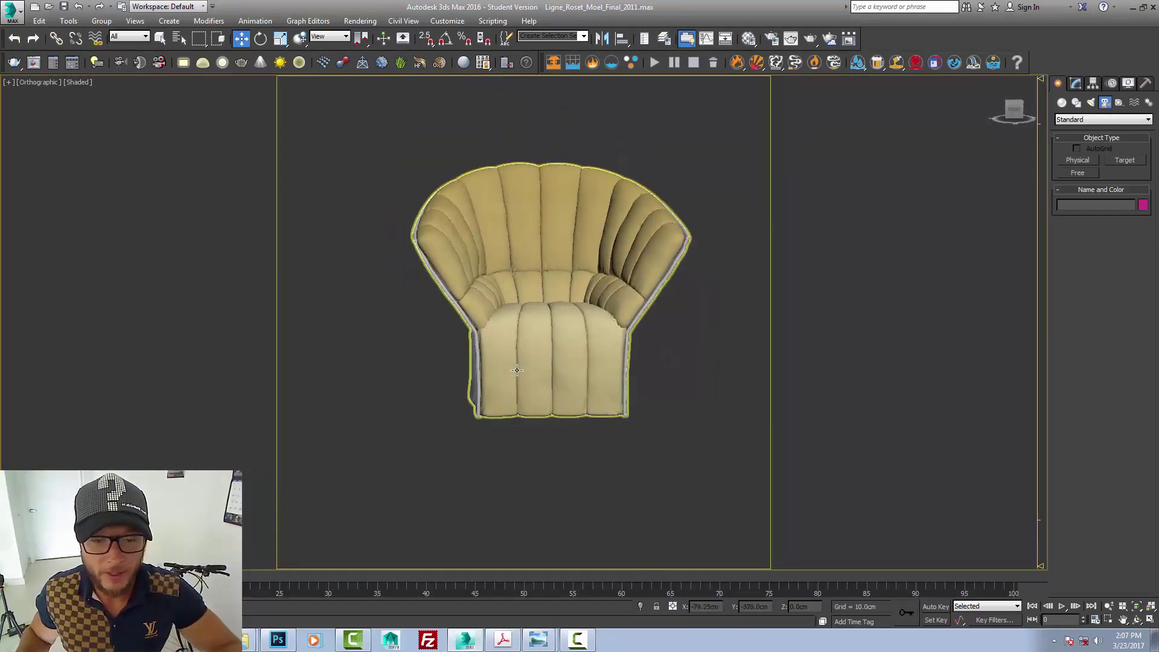
scroll(531, 423, down, 3)
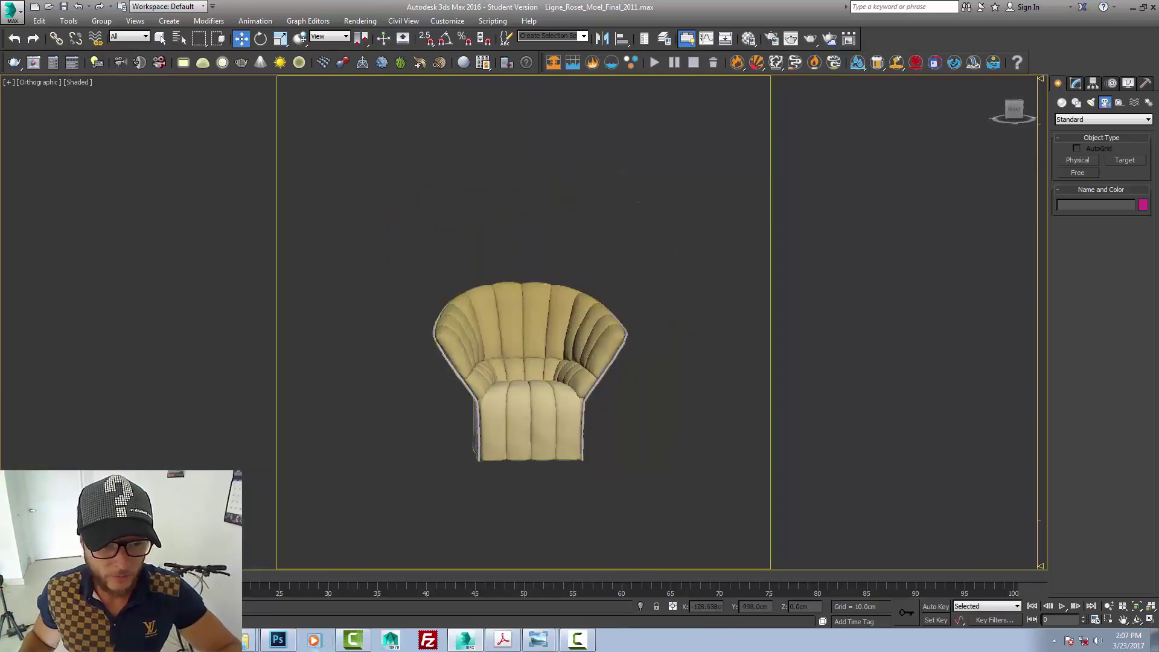
- Open the Moël - Ligne Roset folder and browse its reference photos in the image viewer
mouse_move(245, 641)
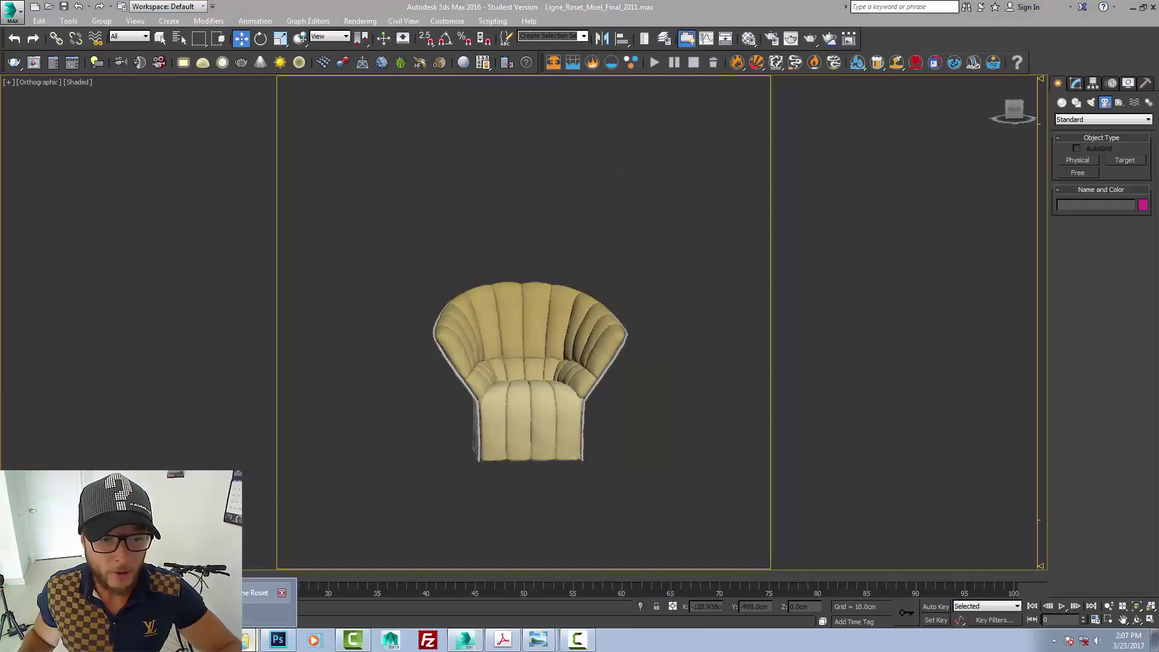
click(268, 604)
double_click(460, 181)
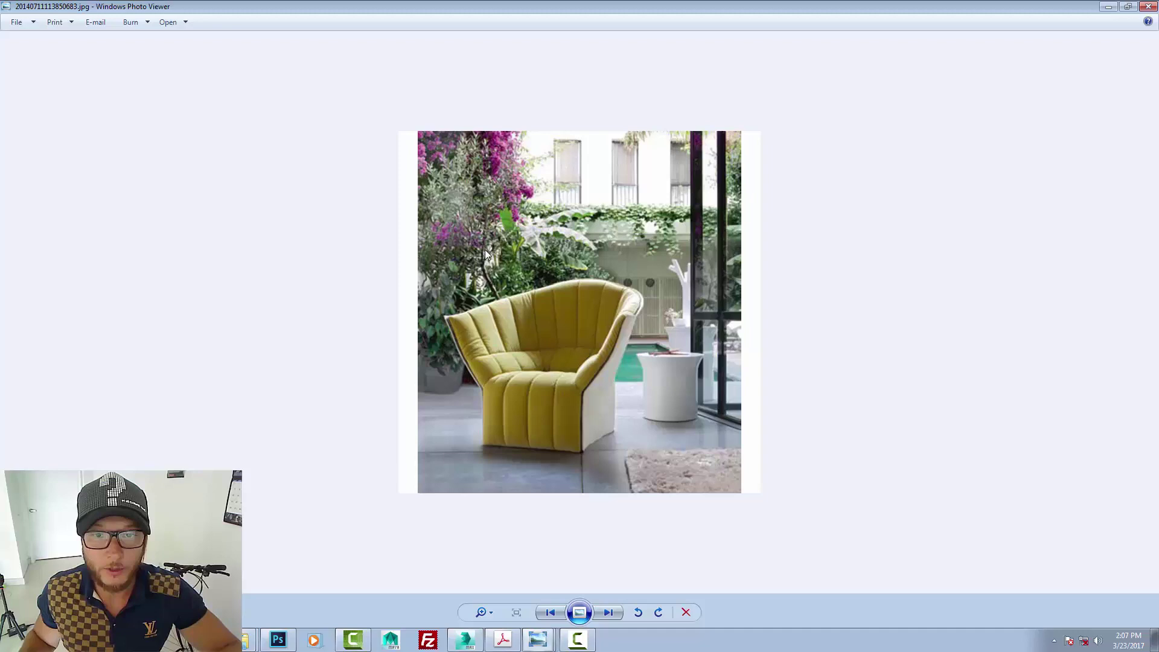
click(609, 612)
click(609, 612)
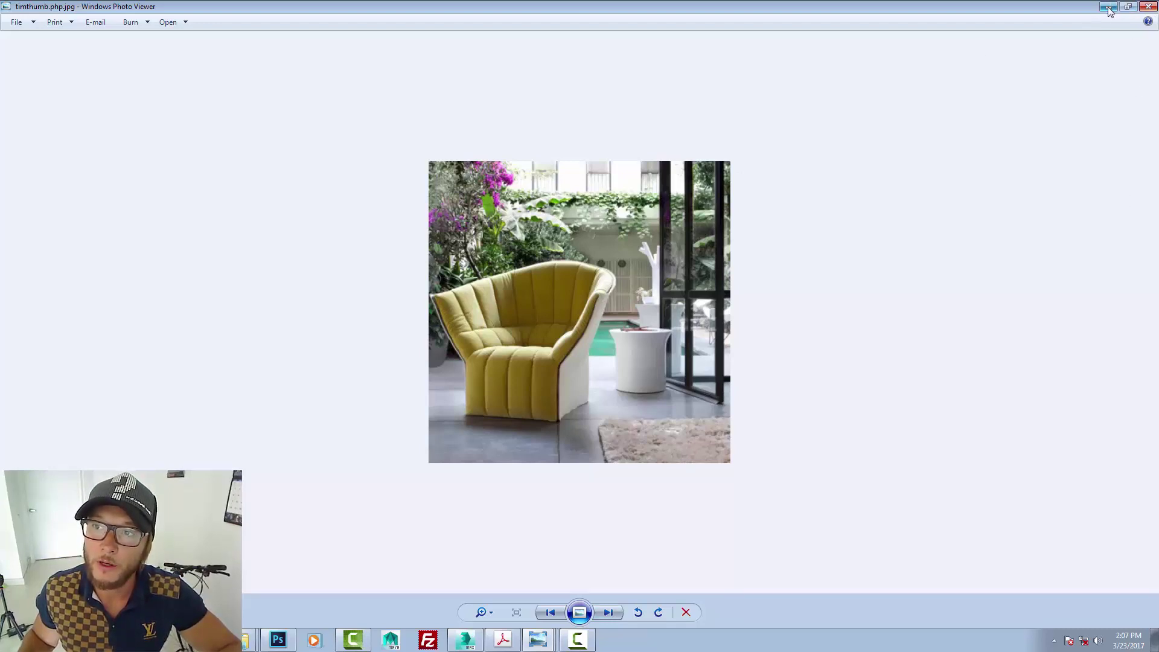
key(Escape)
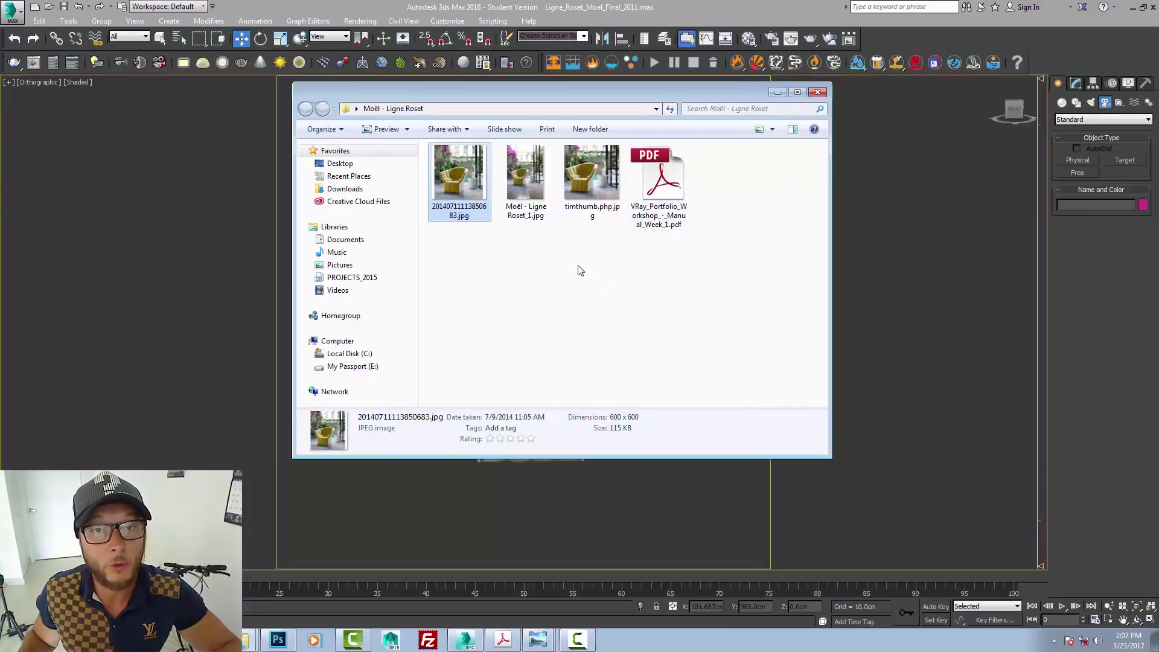
- Load timthumb.php.jpg from the reference folder as both the viewport background and an environment map
drag(588, 96, 978, 149)
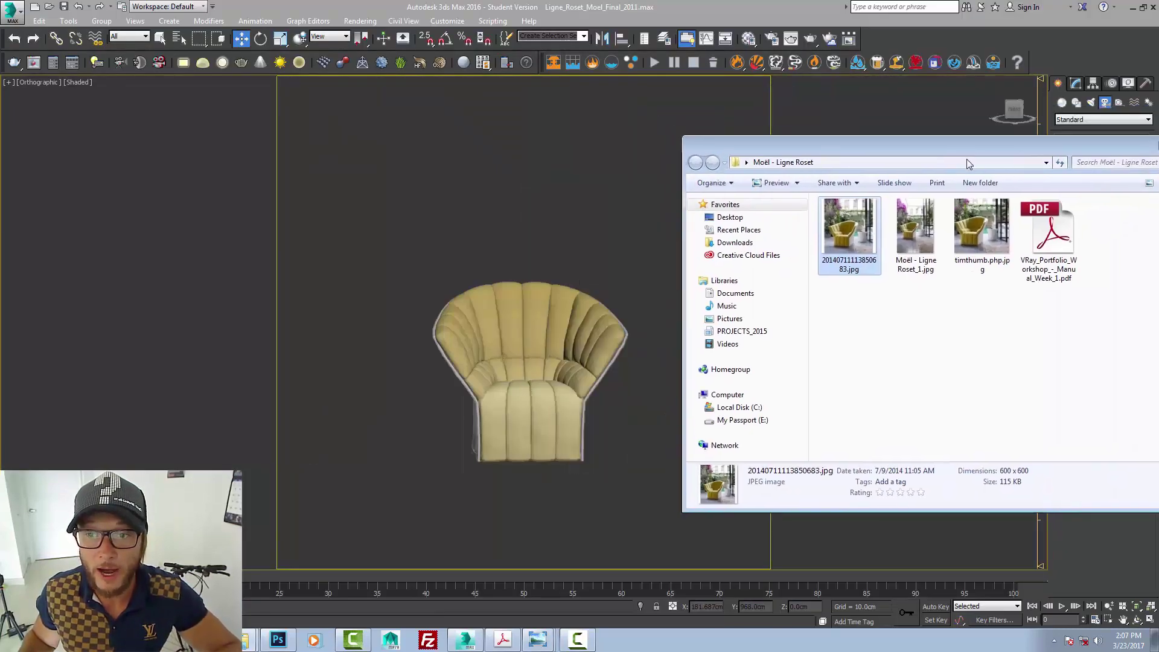
click(984, 238)
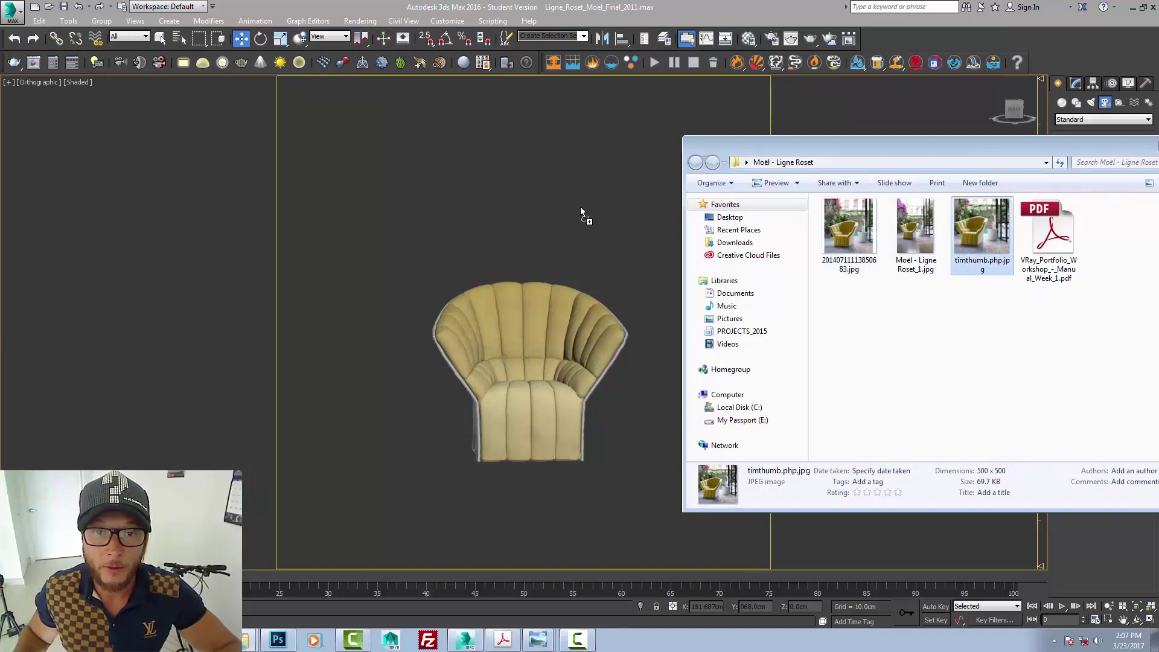
drag(581, 208, 580, 208)
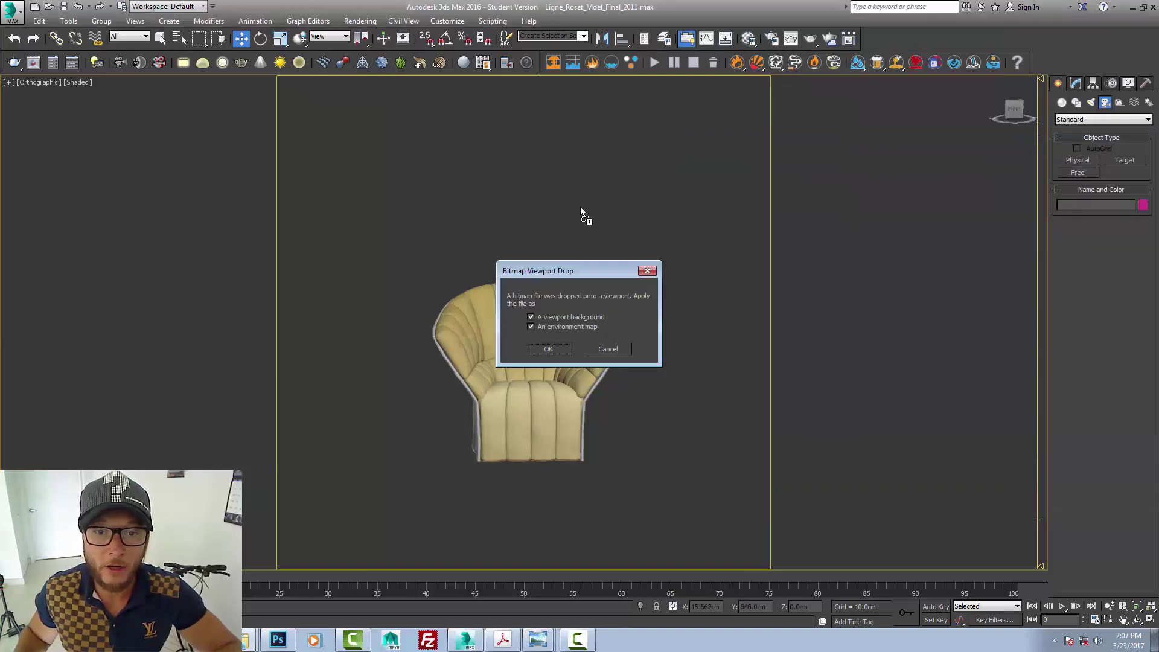
click(556, 348)
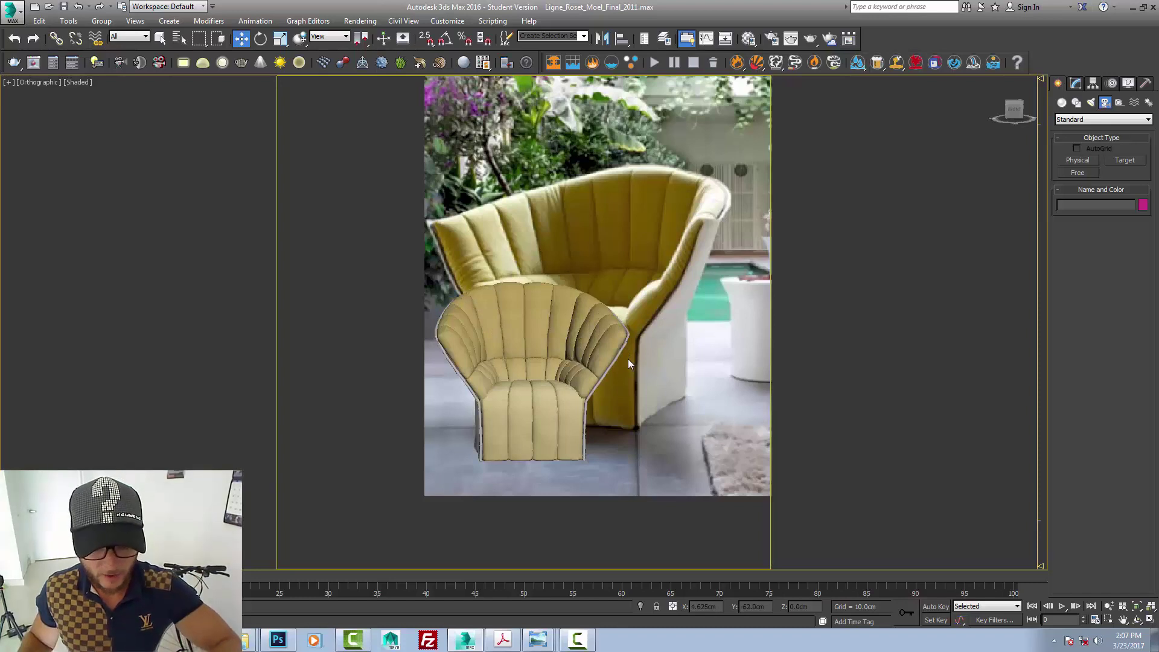
- Change the viewport to perspective and compare the chair model with the background photo
key(p)
scroll(627, 358, up, 3)
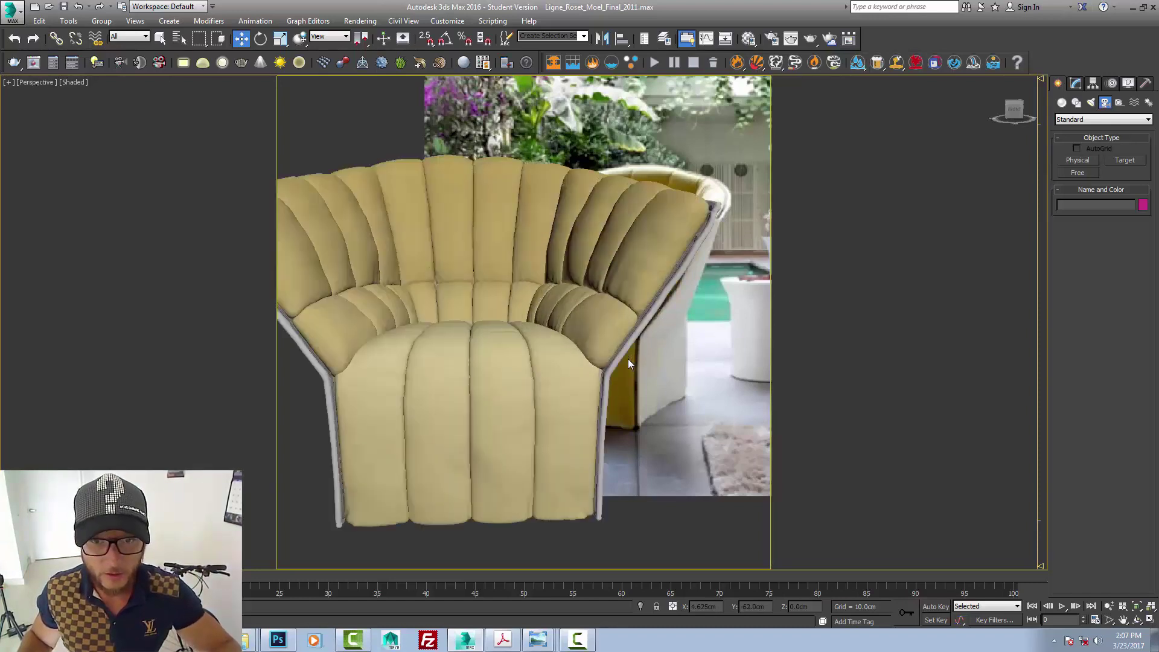
scroll(628, 358, down, 4)
scroll(628, 358, up, 2)
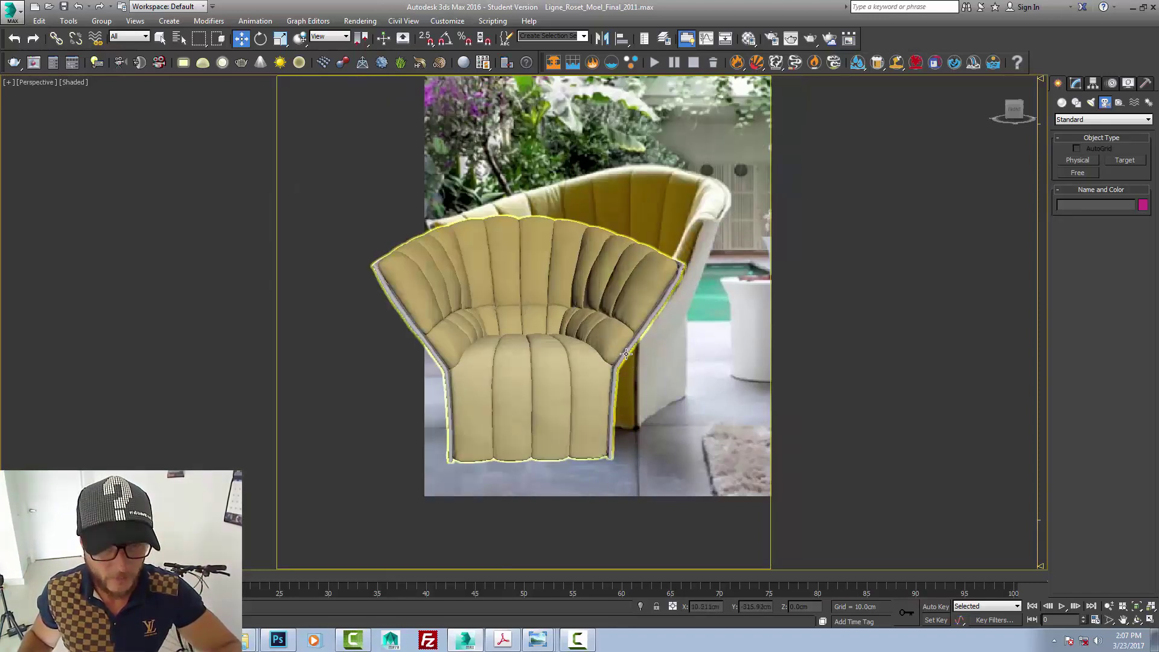
- Change the viewport to the top view and frame the chair with free space around it
key(t)
middle_drag(623, 349, 646, 368)
scroll(578, 386, down, 3)
scroll(578, 387, up, 3)
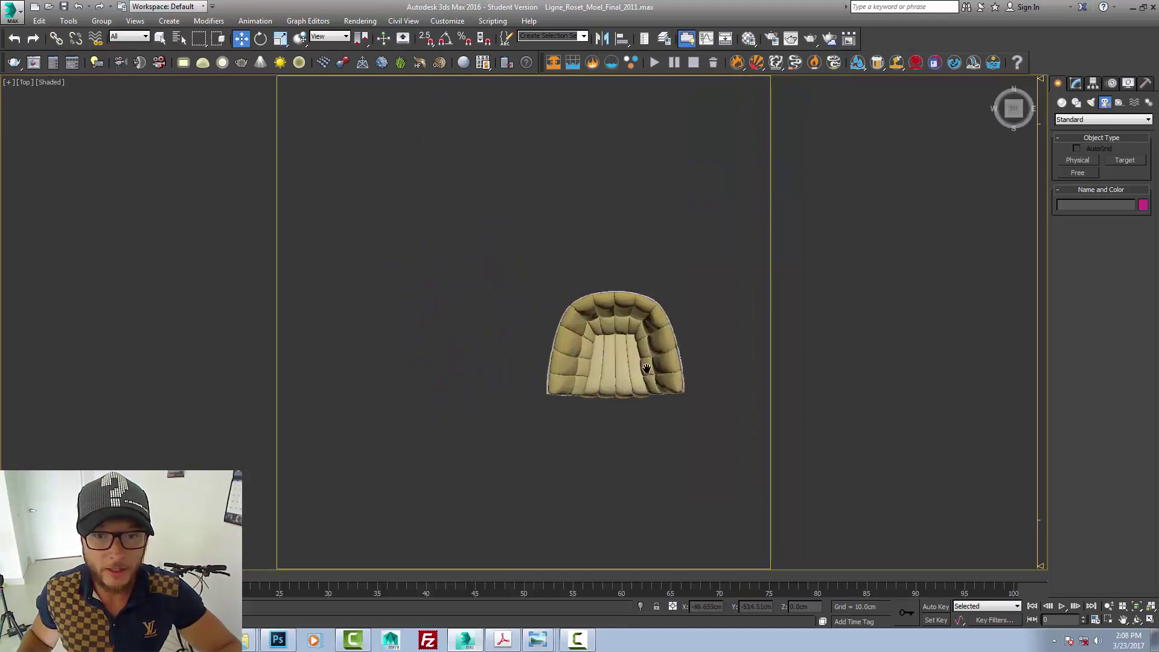
middle_drag(542, 286, 408, 284)
click(12, 11)
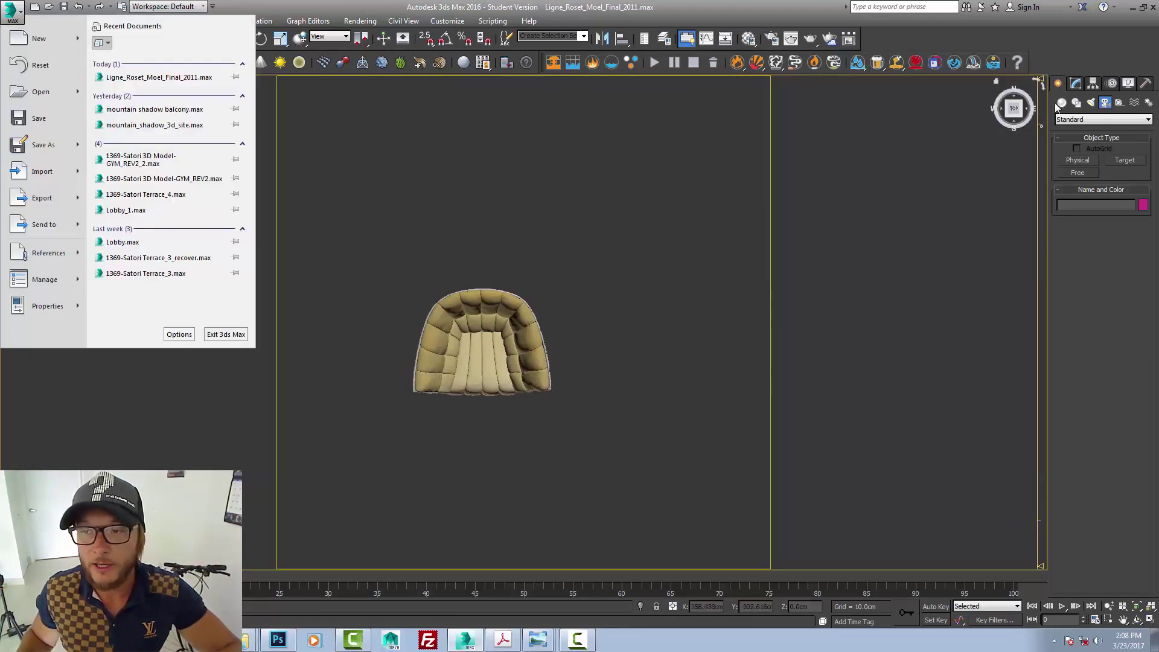
click(1098, 121)
click(1098, 121)
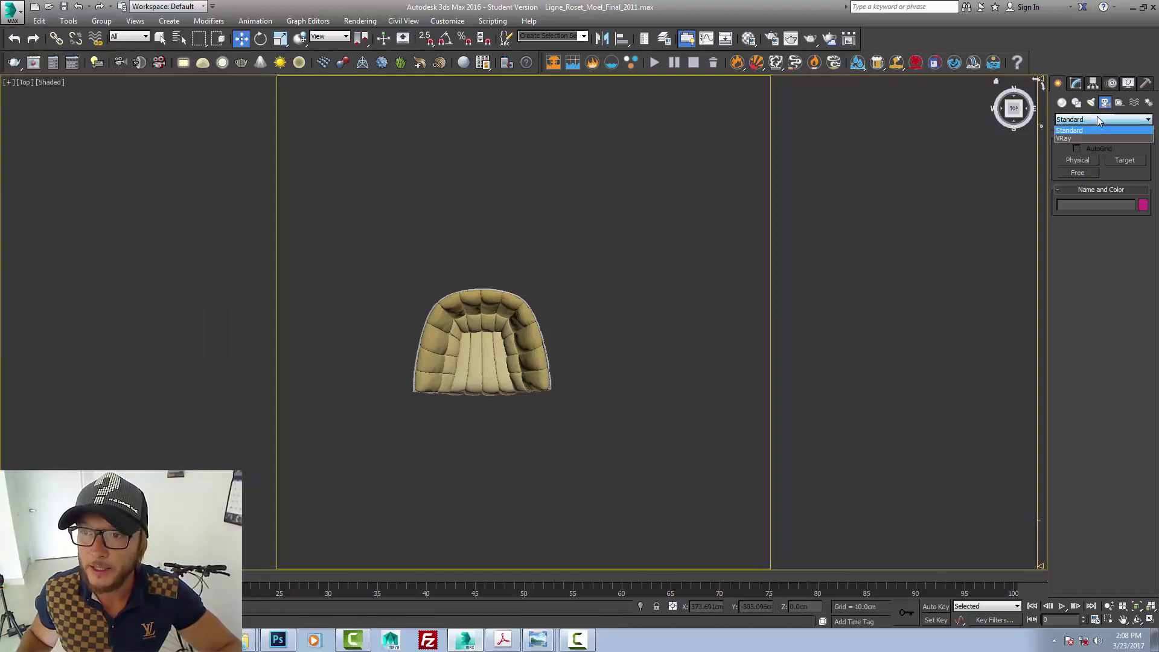
click(1090, 138)
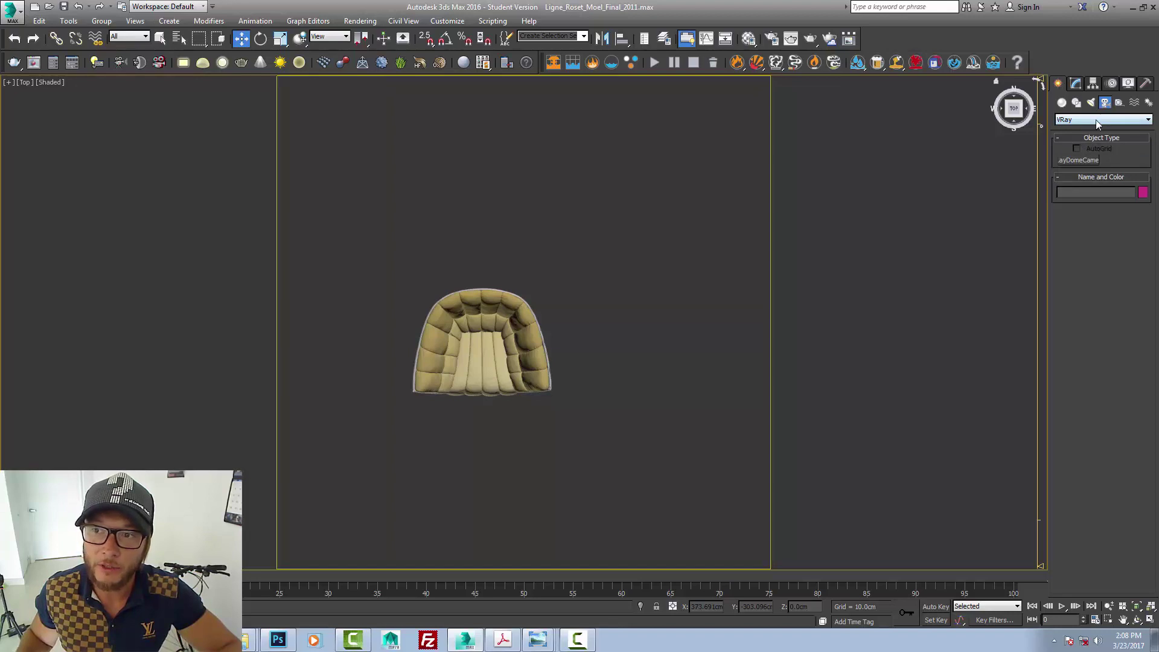
click(1095, 120)
click(1076, 130)
click(1077, 160)
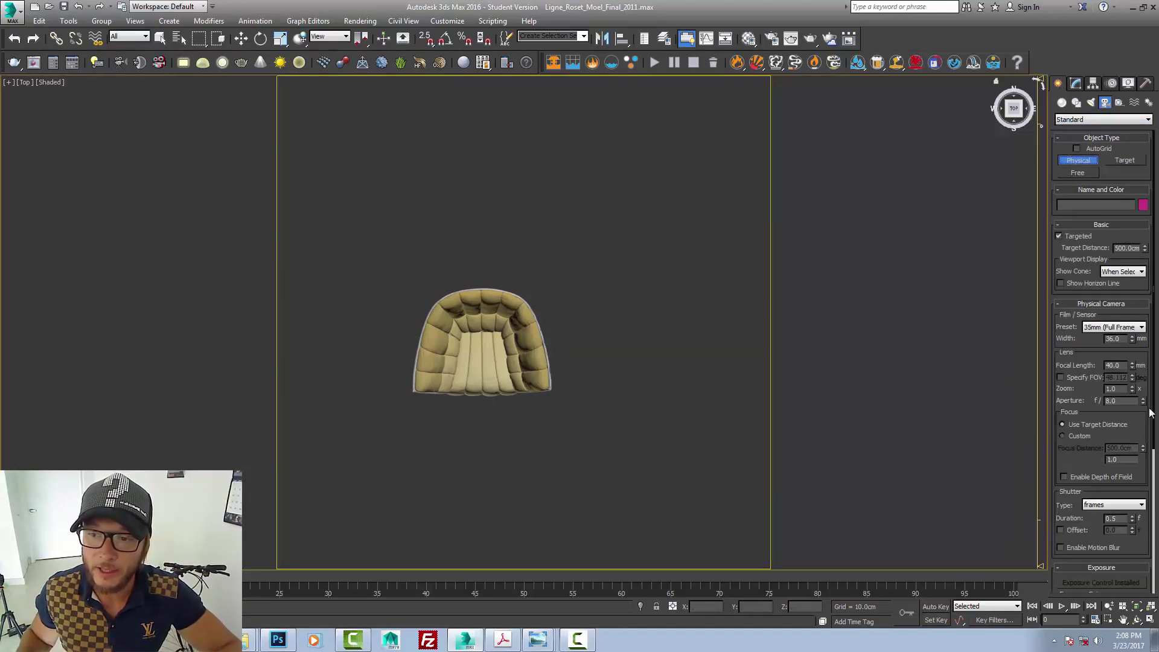
drag(1139, 548, 1097, 539)
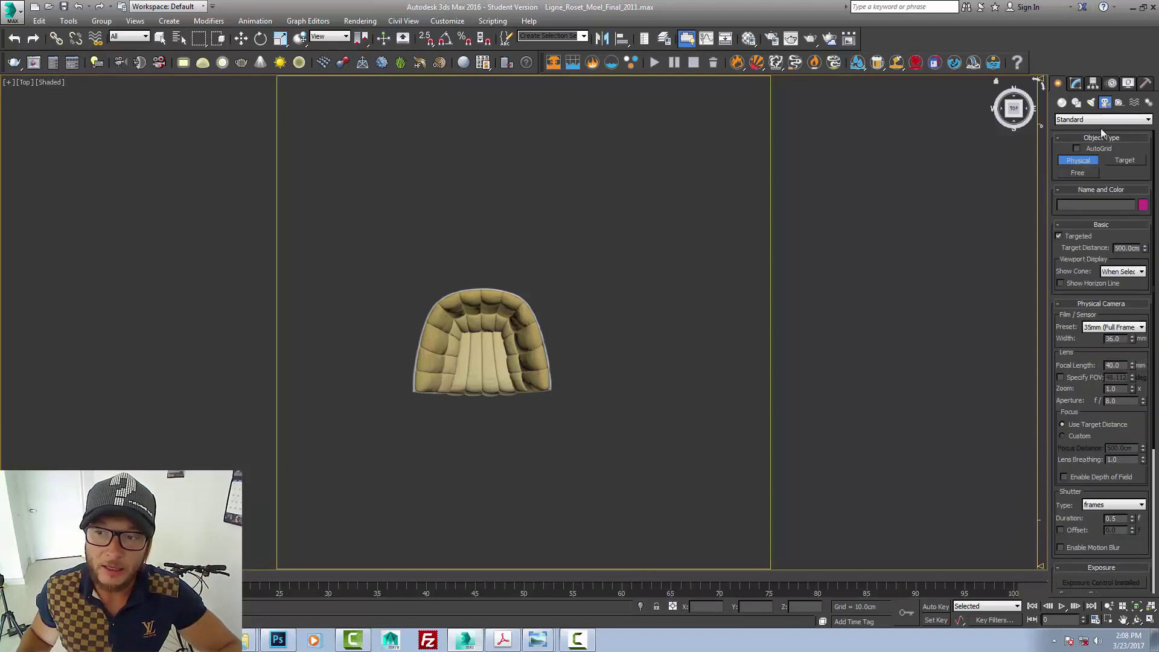
- Merge VRayPhysicalCamera003 into the scene from Ligne_Roset_Moel_Final_2011.max
click(12, 10)
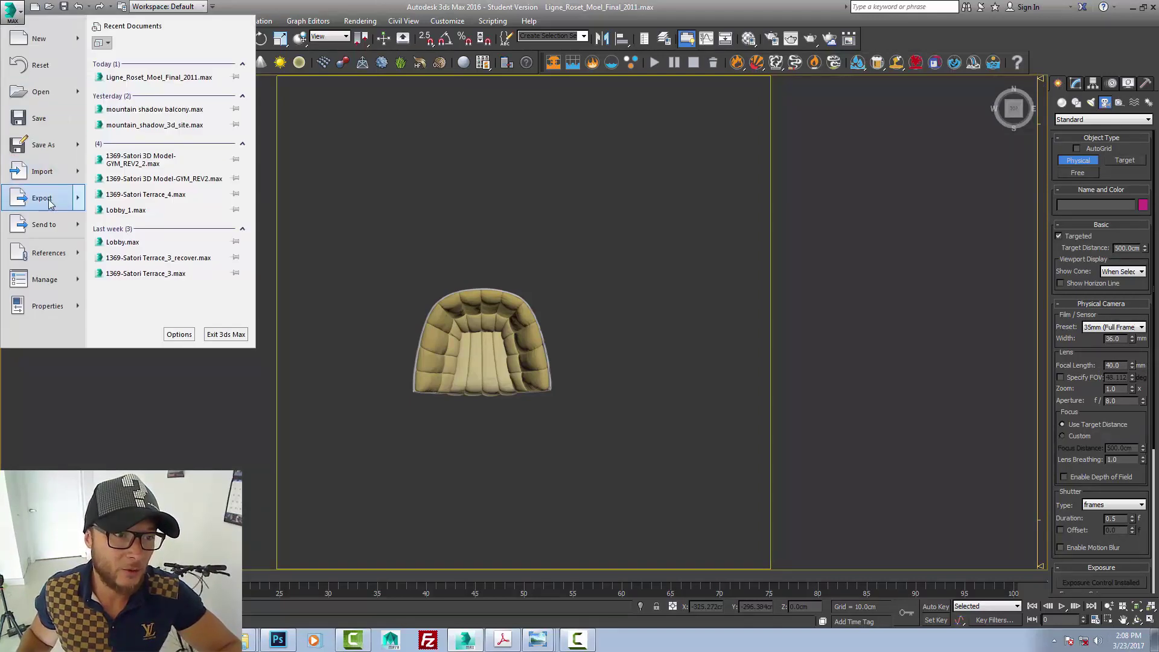
mouse_move(42, 180)
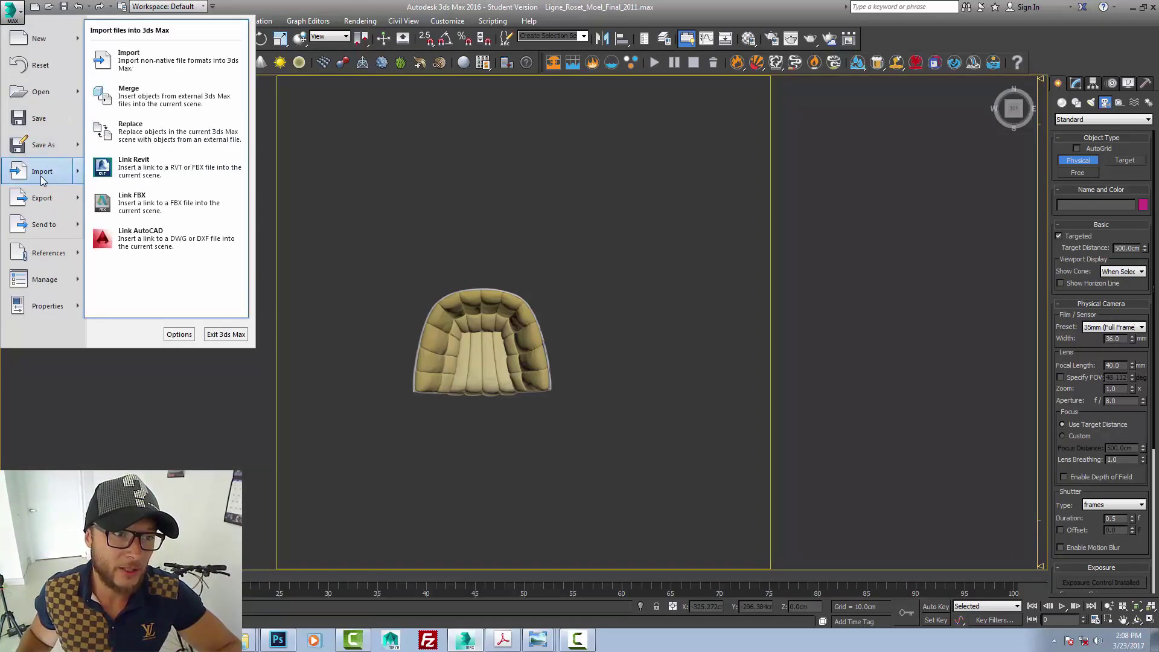
click(134, 97)
click(225, 96)
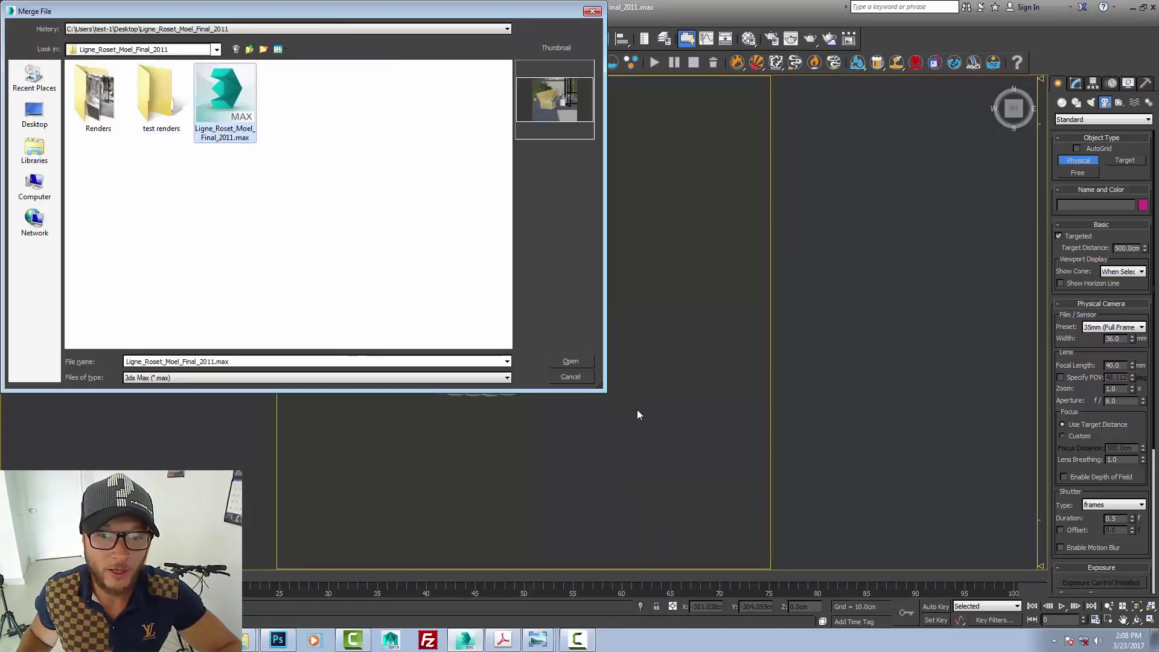
click(570, 360)
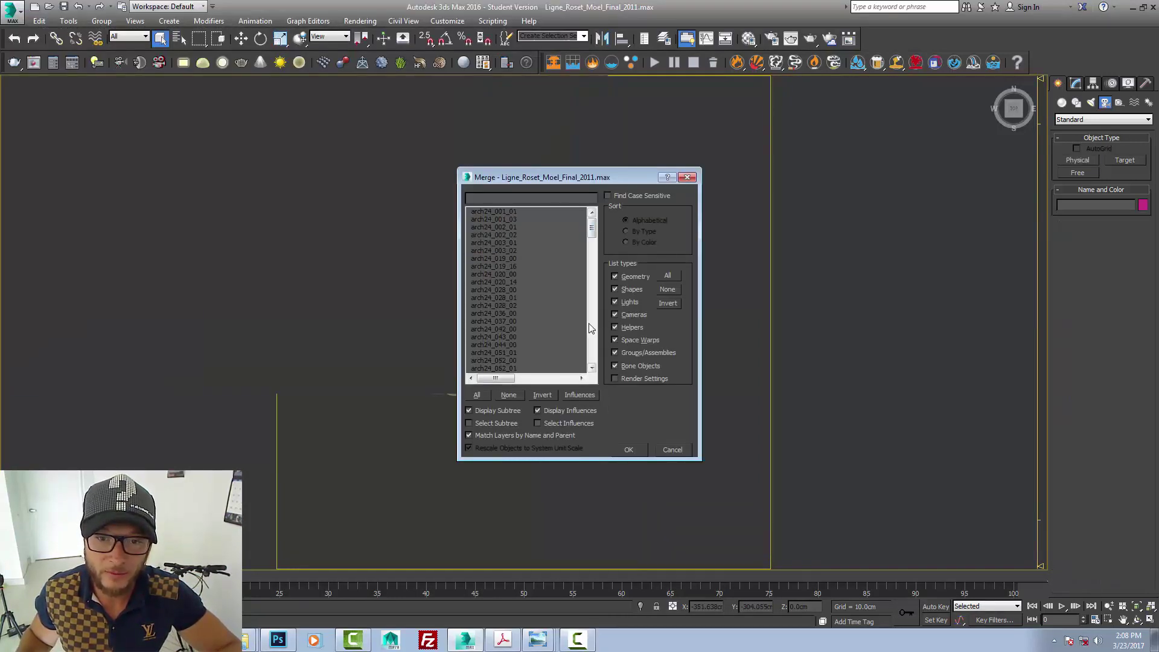
drag(593, 236, 592, 365)
double_click(543, 266)
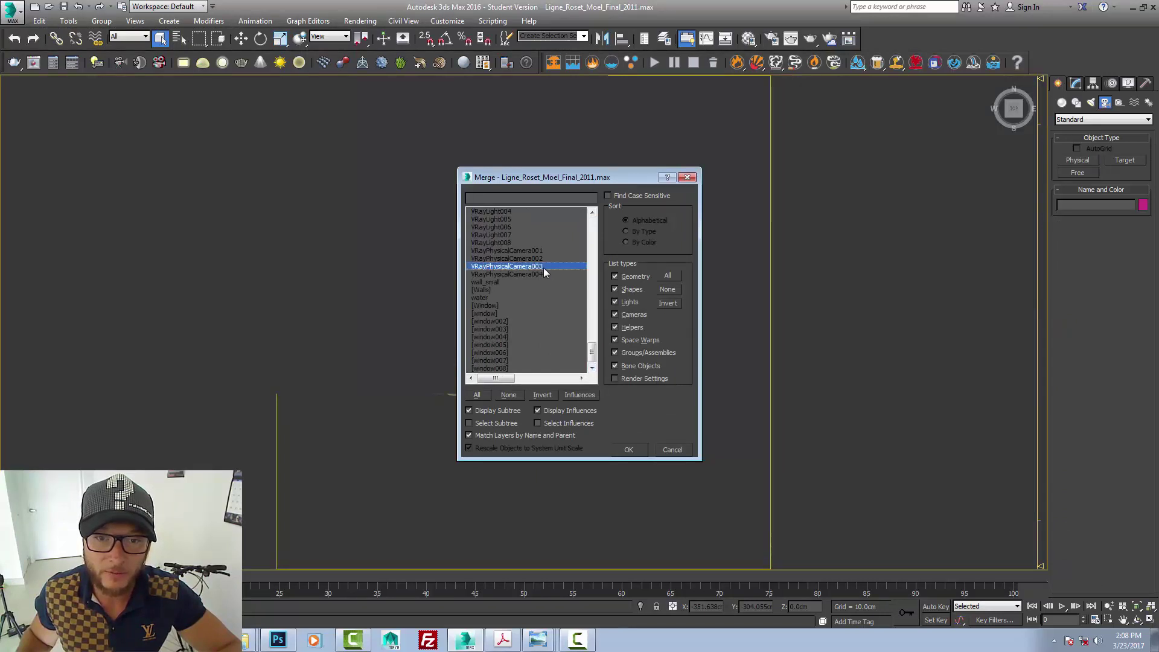
- Move the merged VRay camera to the front side of the chair in the top view
scroll(571, 296, down, 5)
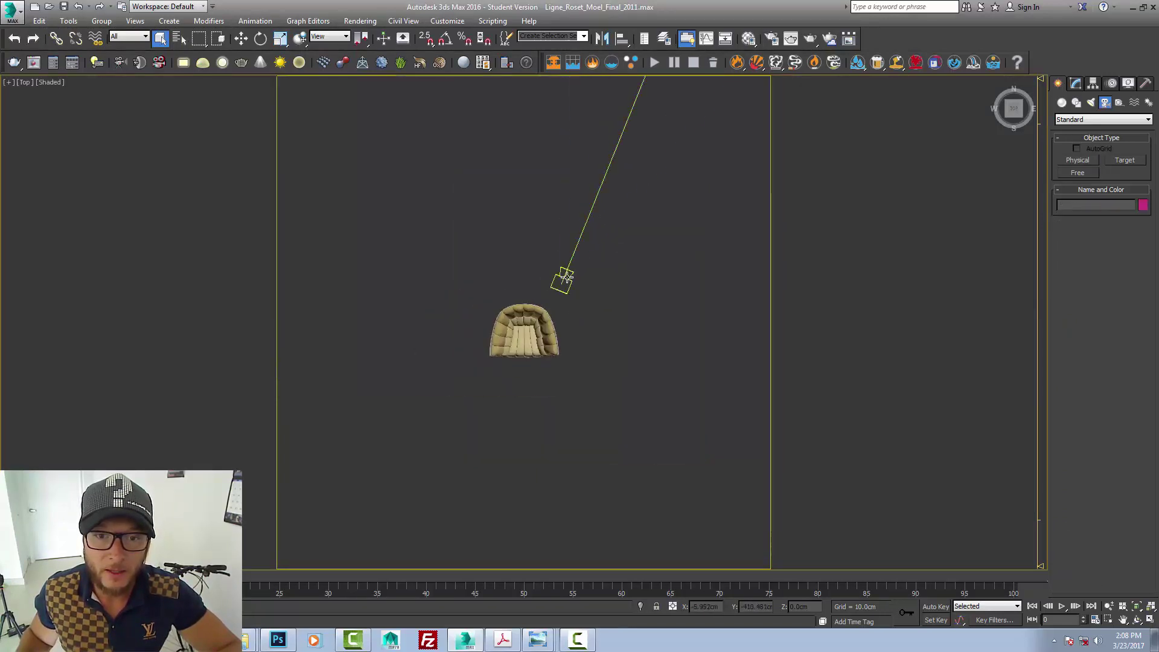
click(241, 38)
scroll(525, 323, down, 5)
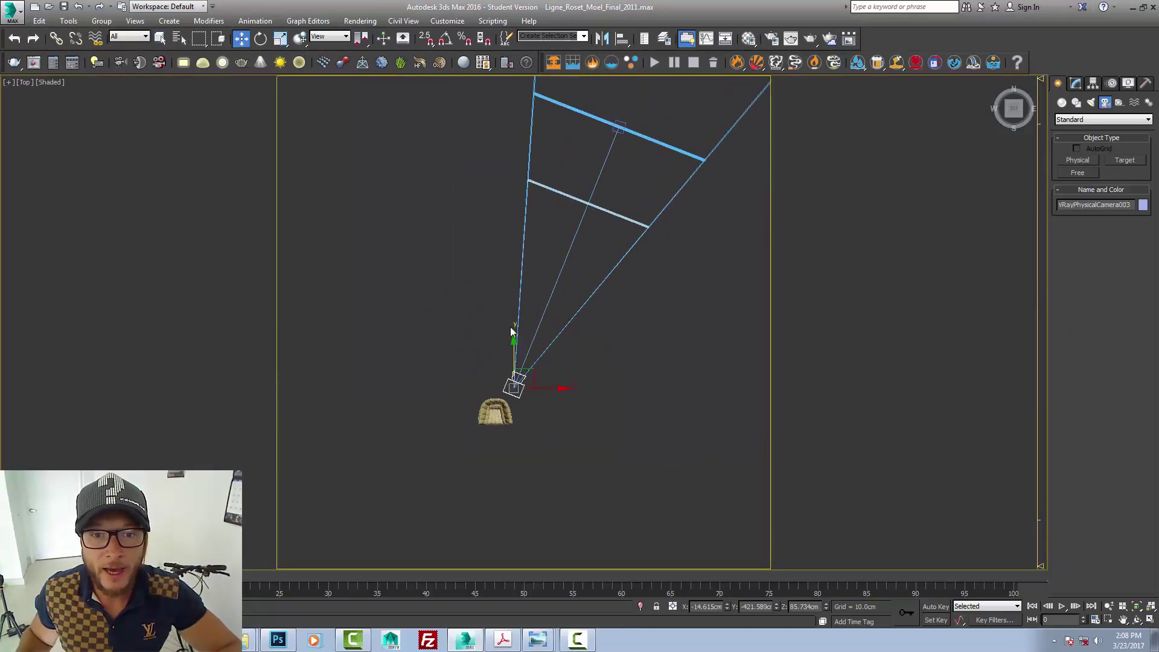
scroll(530, 318, up, 3)
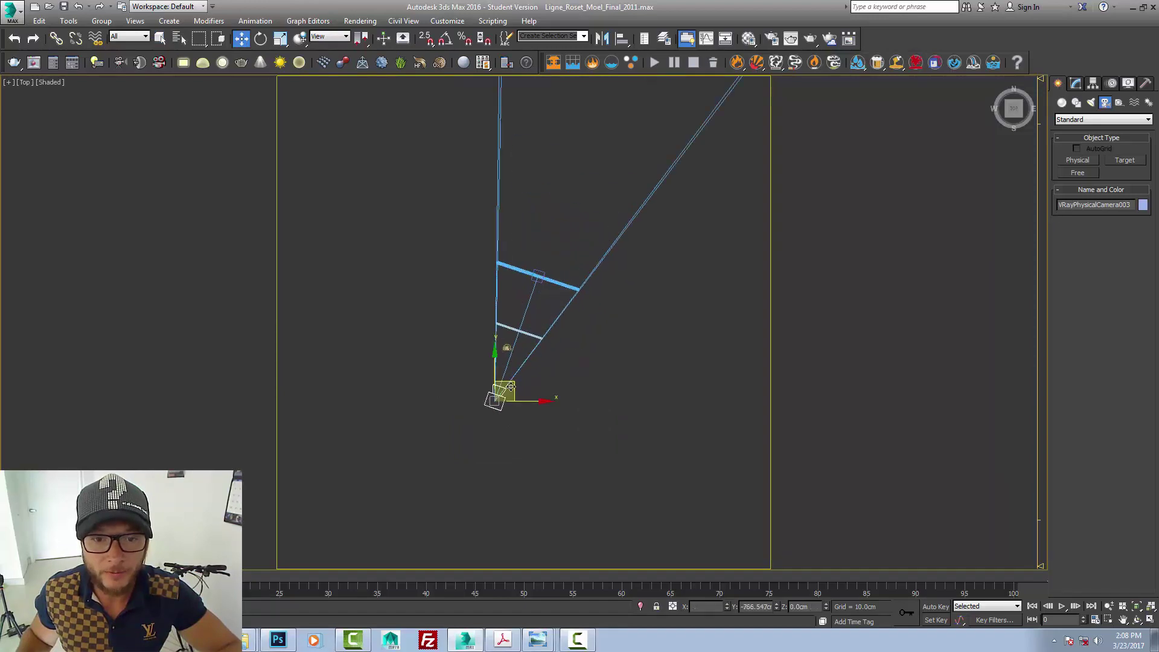
- Move the camera's target back to the chair so the camera aims at it
click(542, 276)
scroll(540, 275, up, 3)
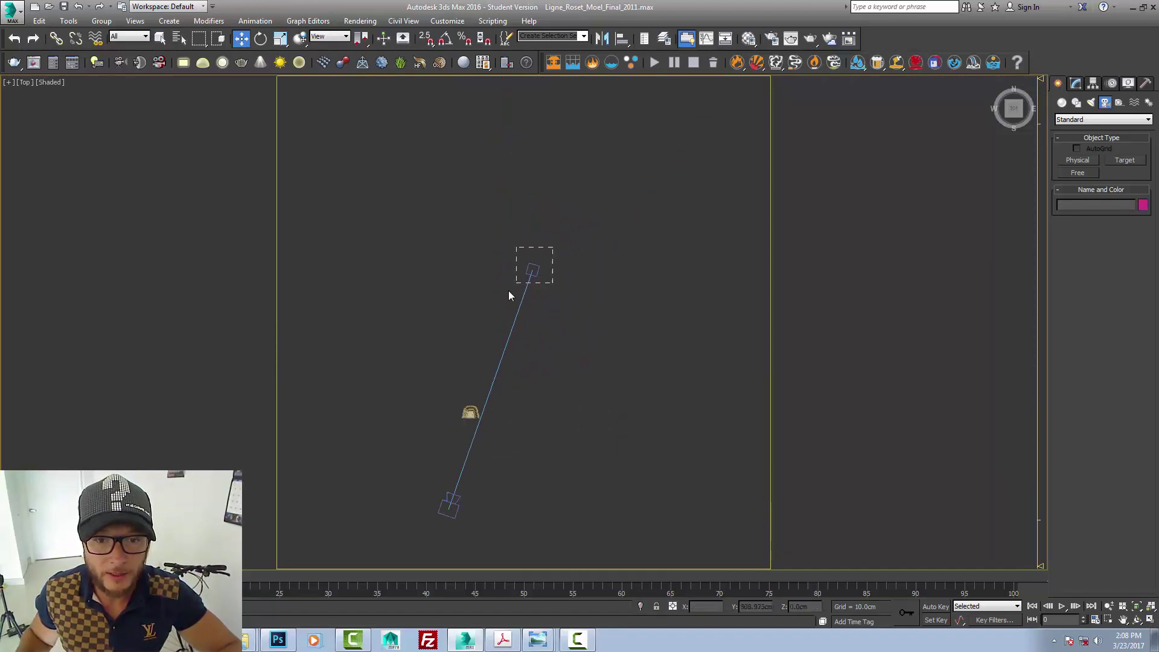
click(538, 270)
drag(537, 266, 473, 406)
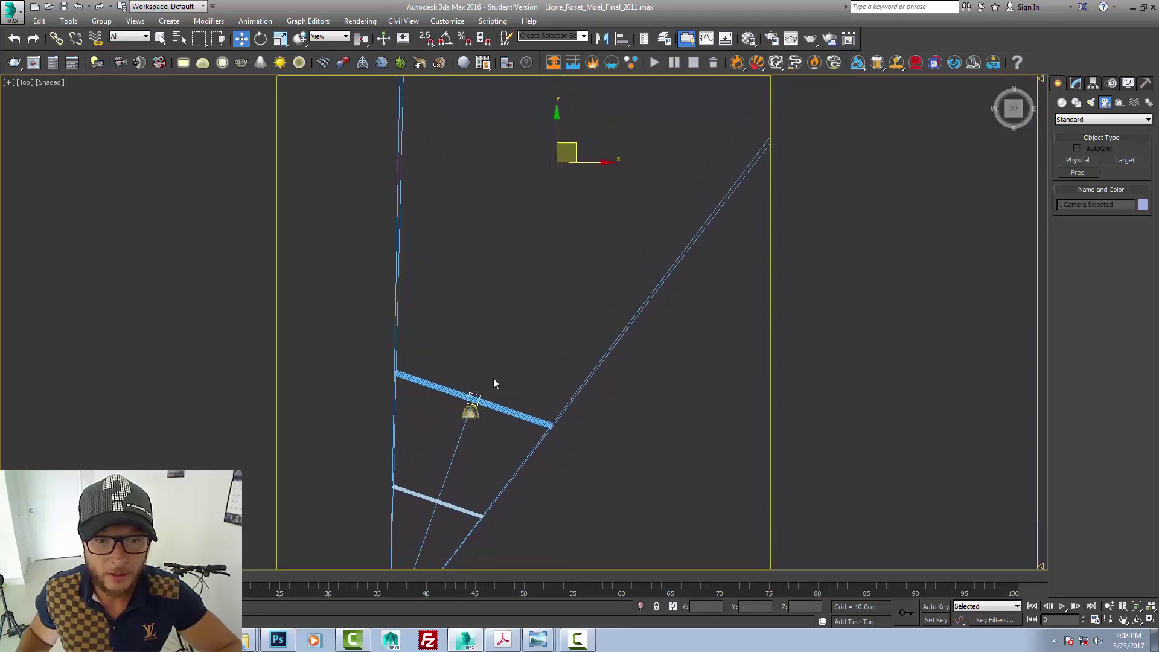
- Reposition the VRay camera directly in front of the chair, looking straight at it
scroll(498, 332, down, 4)
click(474, 372)
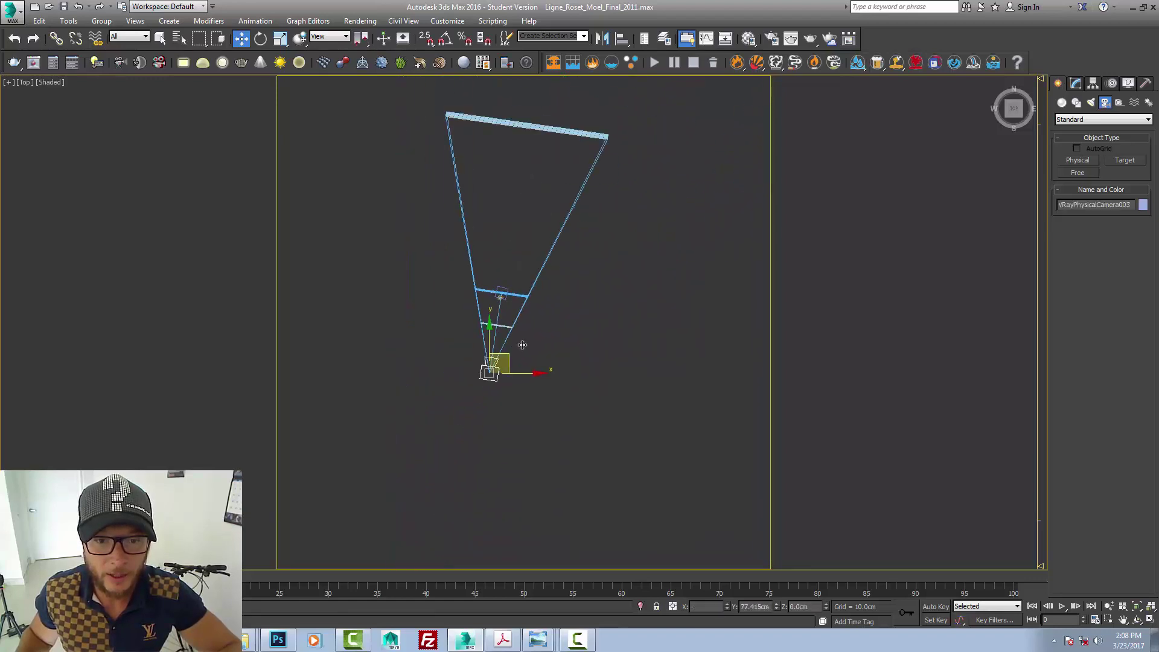
scroll(518, 306, down, 3)
scroll(510, 304, up, 4)
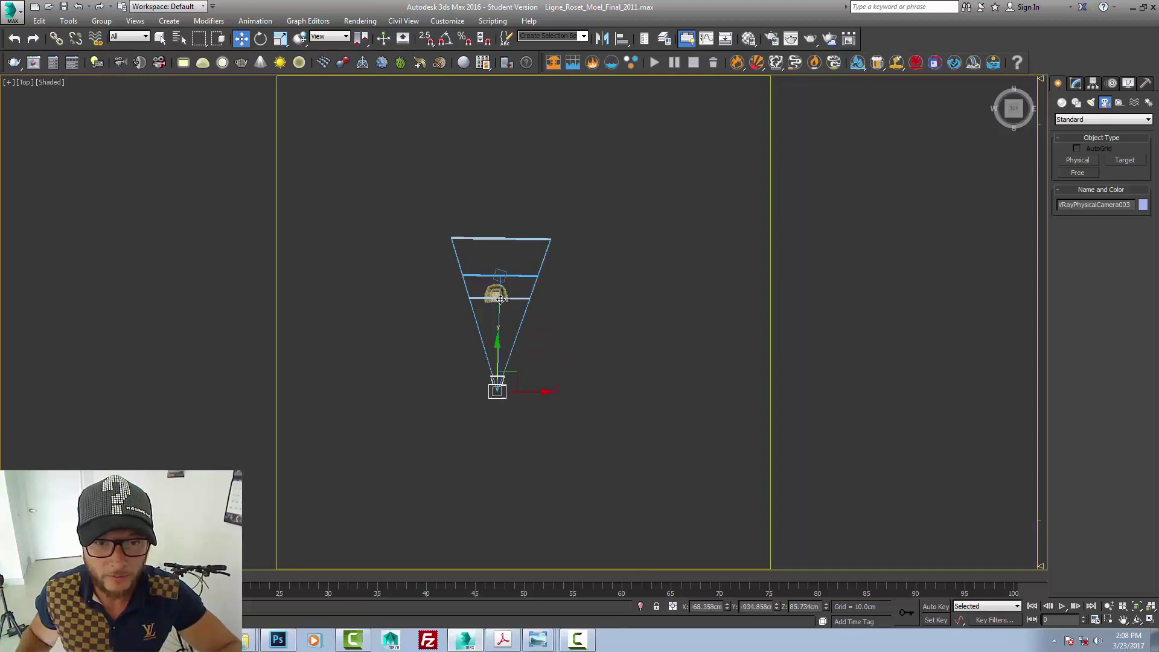
- View the scene through VRayPhysicalCamera003, toggling the viewport layout to redraw the background photo and returning to a single maximized view
key(c)
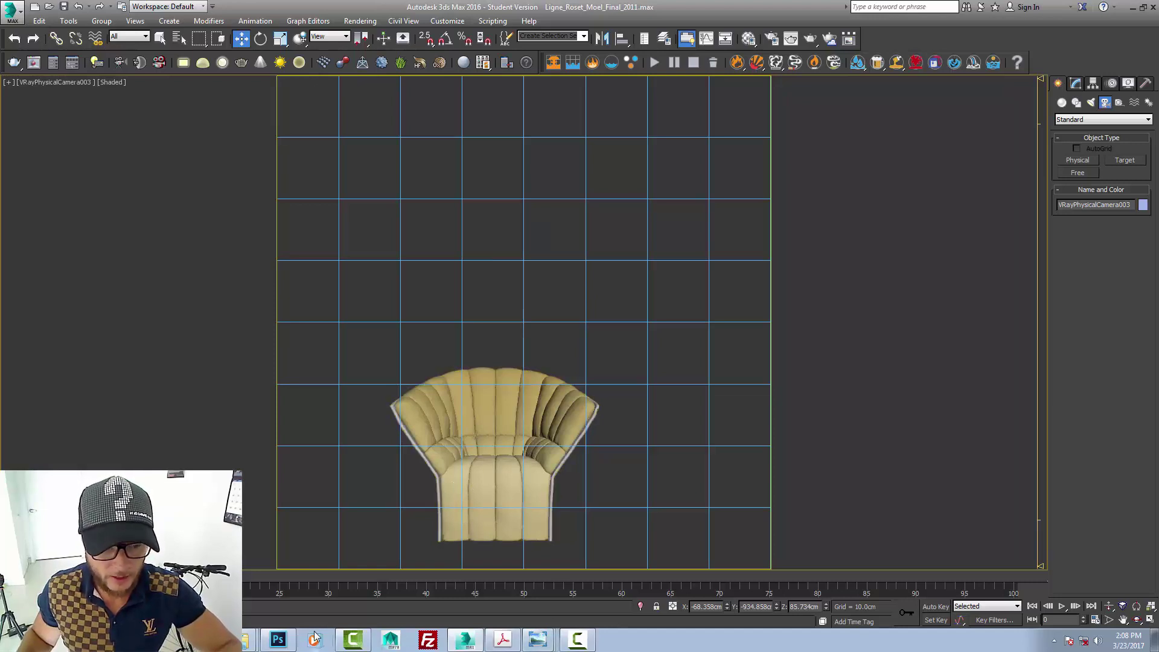
click(1150, 620)
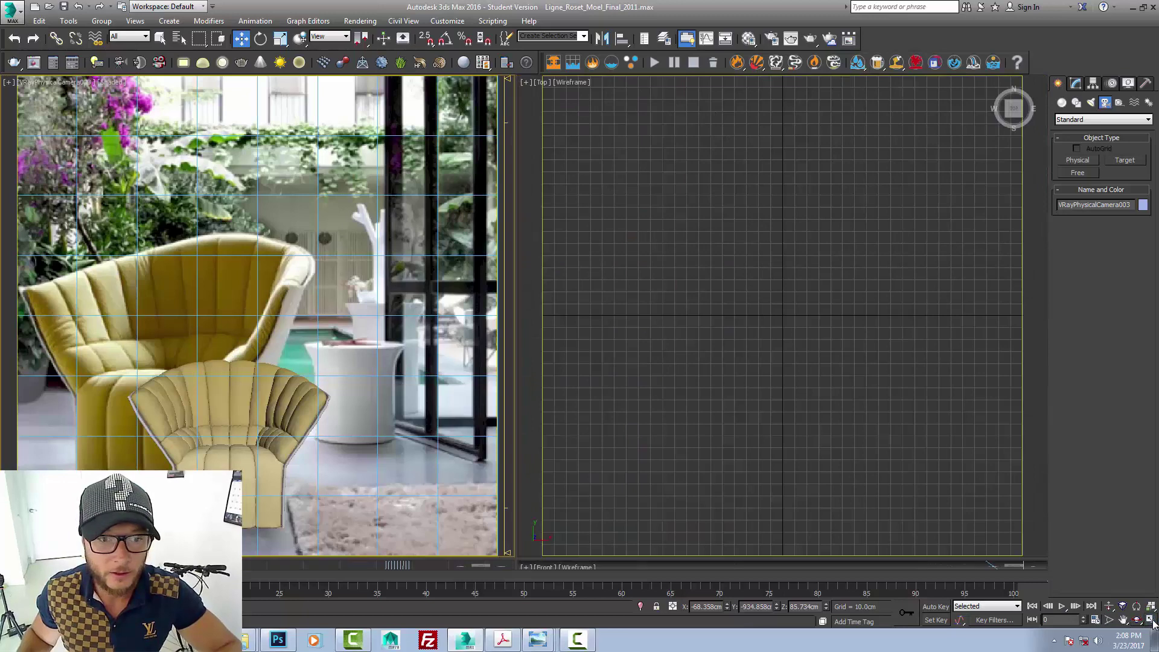
key(alt+w)
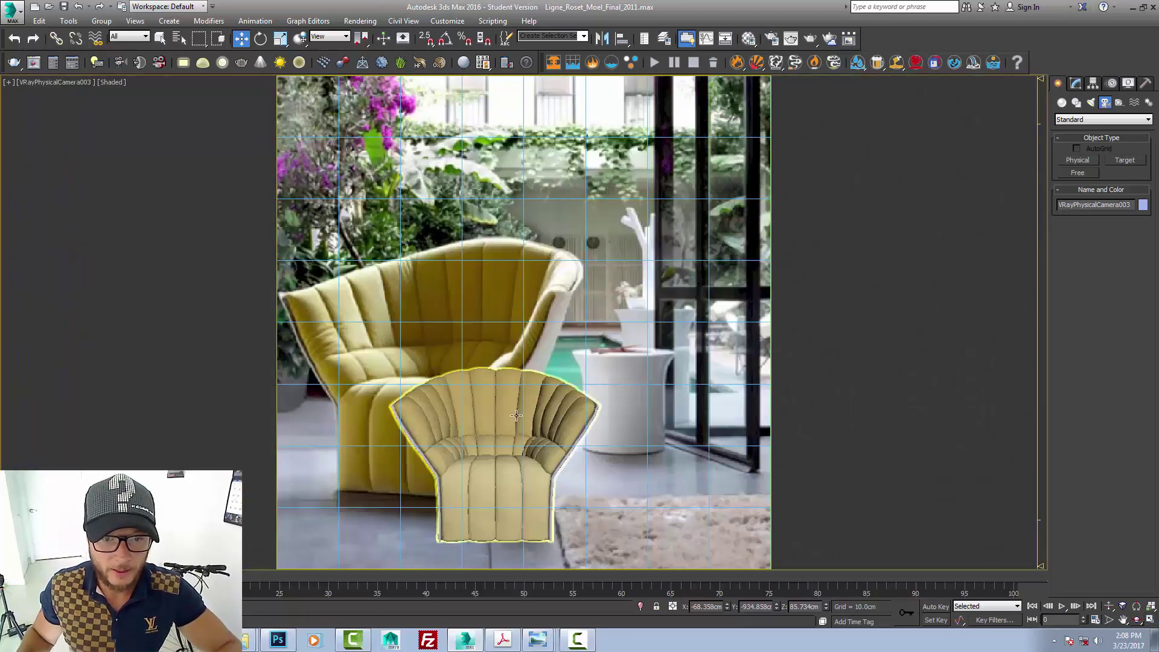
- Truck and dolly the VRay camera until the model chair sits over the photo's armchair at roughly the same size
click(1123, 620)
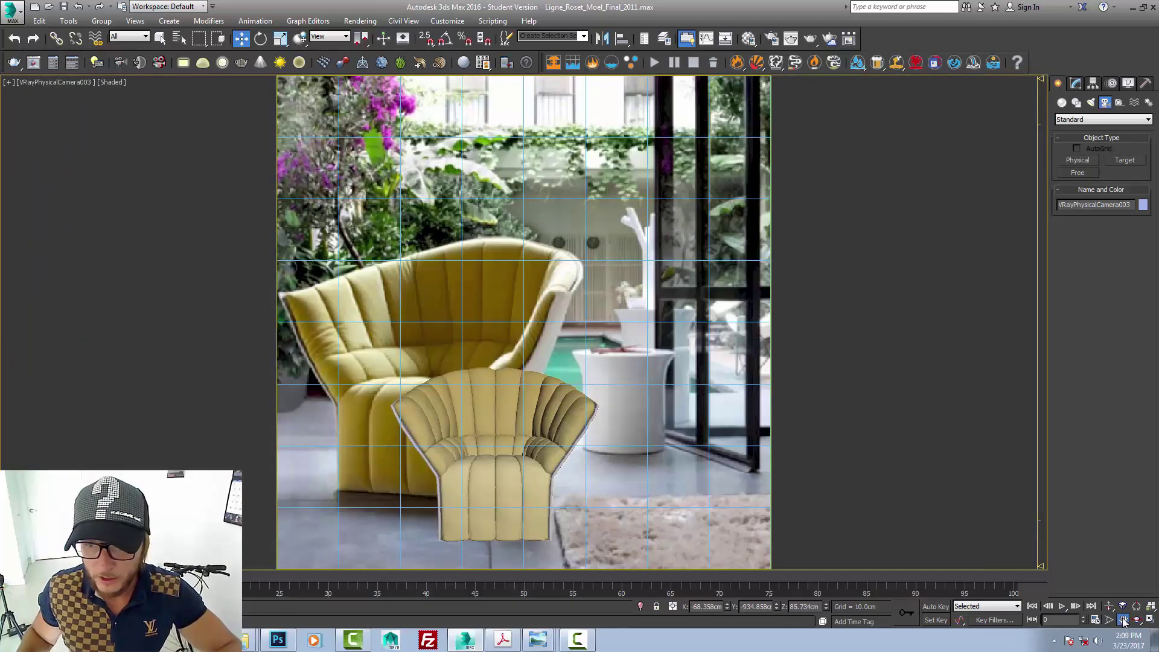
drag(586, 442, 629, 462)
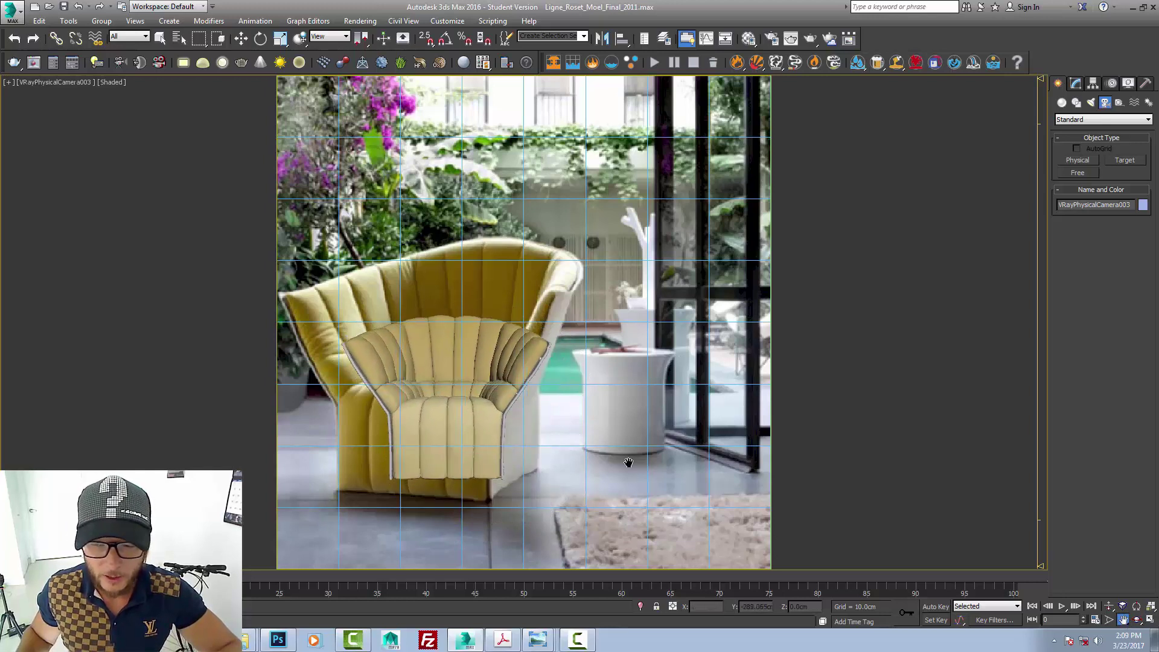
click(1108, 605)
drag(543, 420, 408, 326)
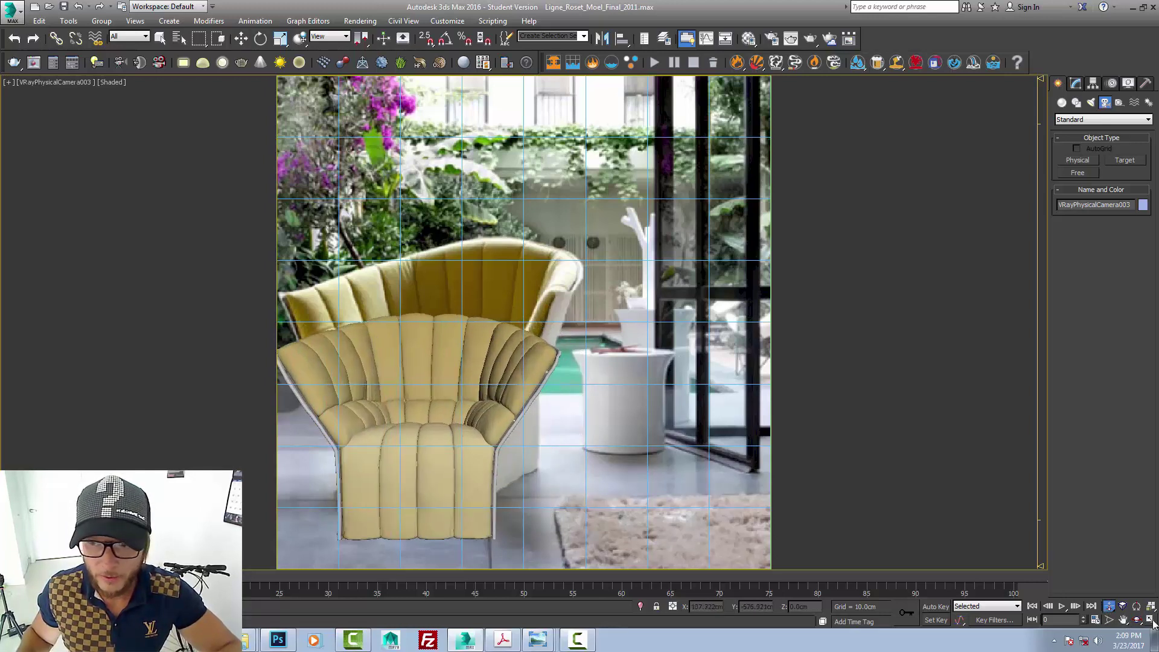
mouse_move(674, 465)
mouse_down()
mouse_move(682, 447)
mouse_move(678, 464)
mouse_up()
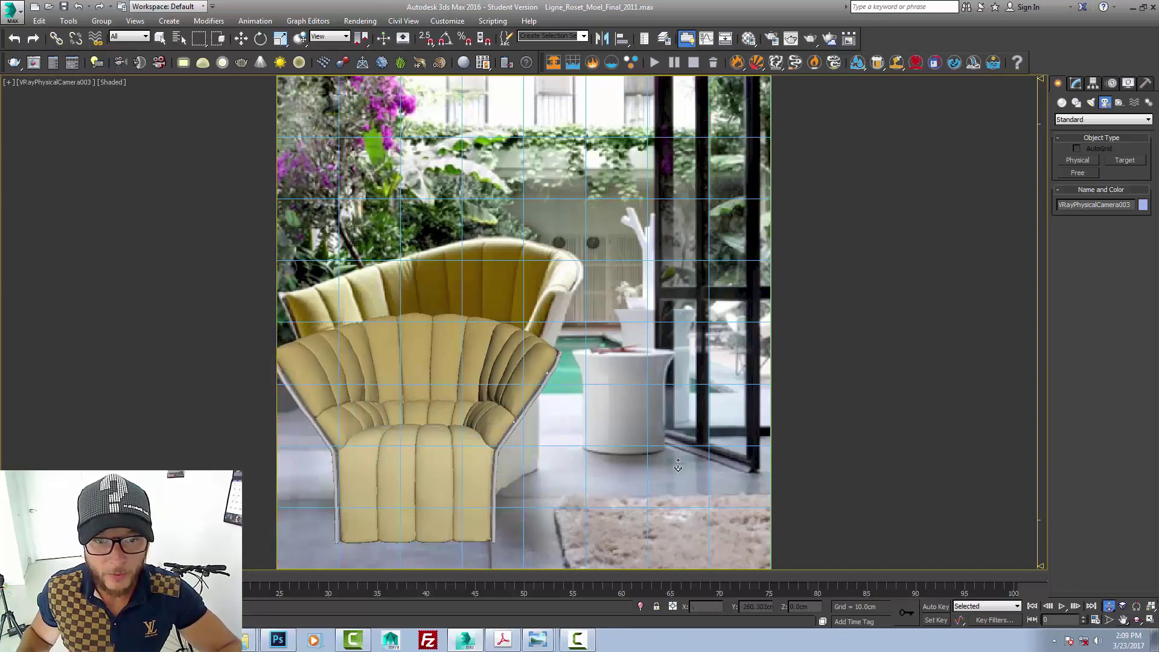
click(1122, 620)
drag(594, 387, 600, 353)
- Rotate moel_loungechair about 22 degrees clockwise around Z in the top view, matching the armchair's angle in the photo
key(t)
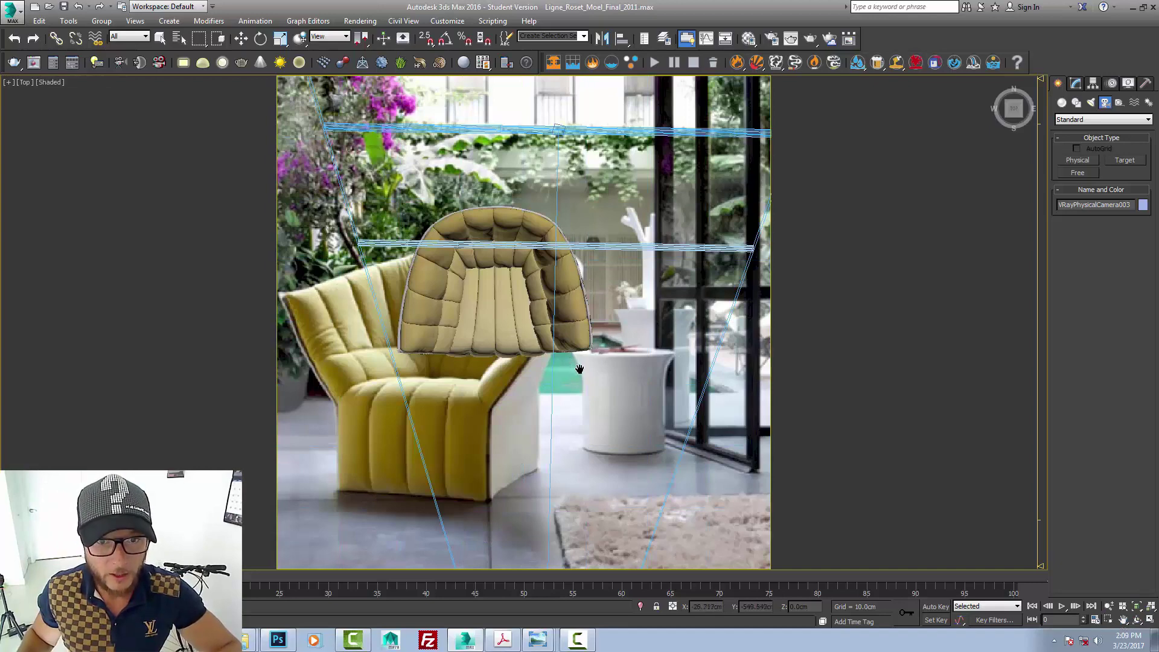
key(z)
click(243, 39)
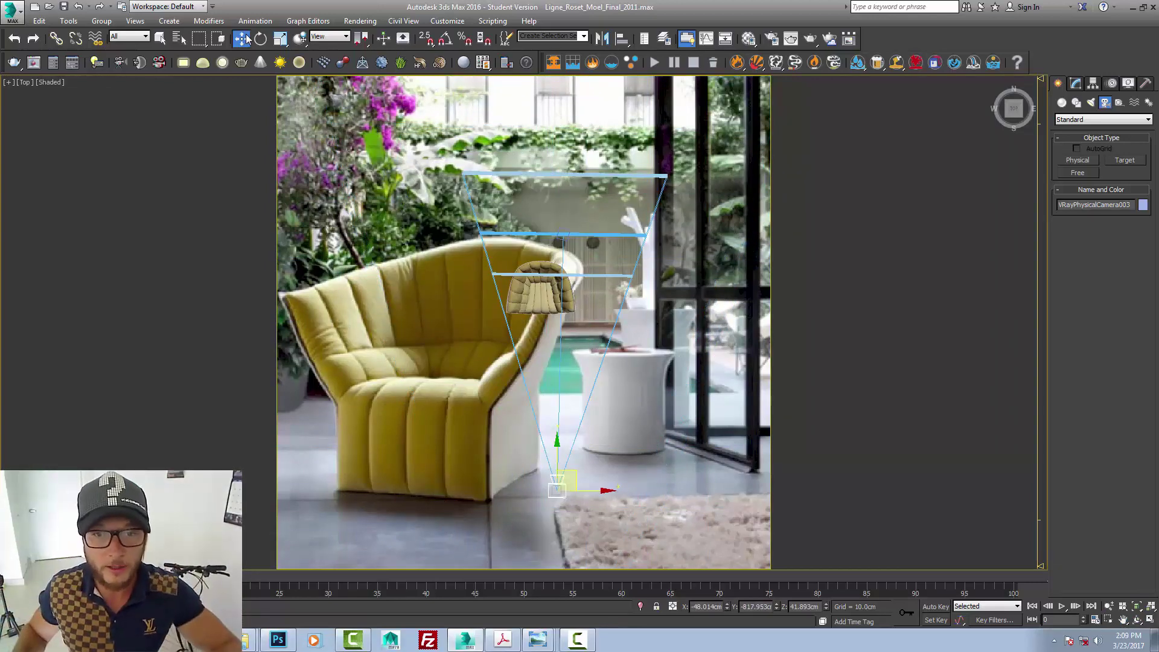
click(541, 289)
click(260, 39)
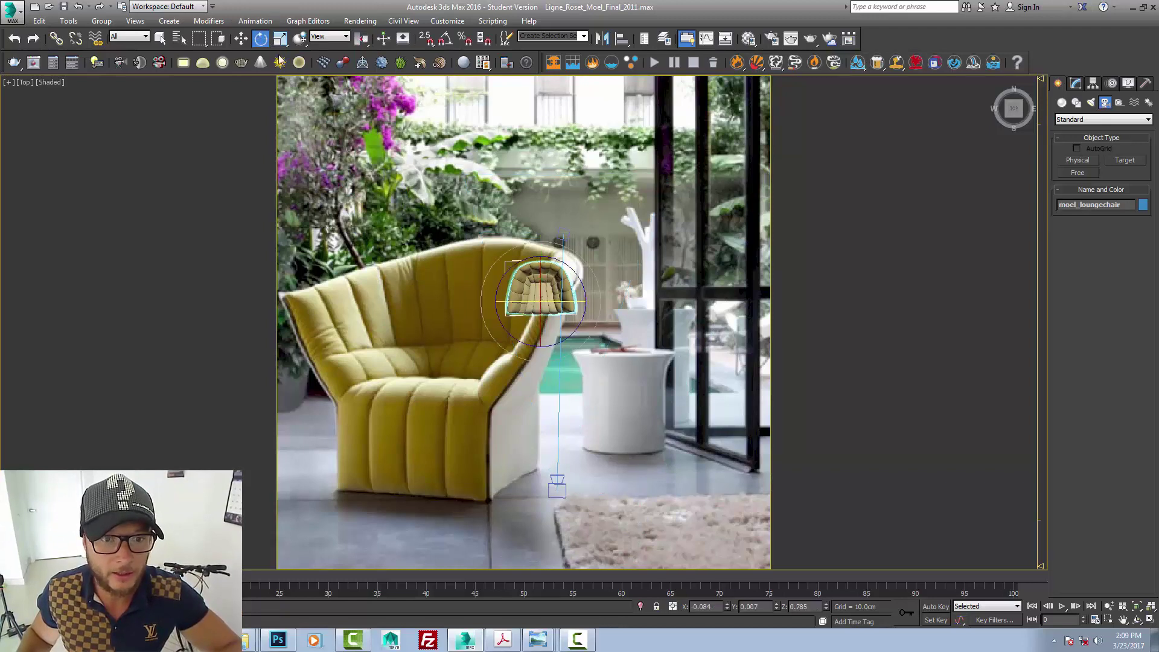
drag(602, 284, 604, 308)
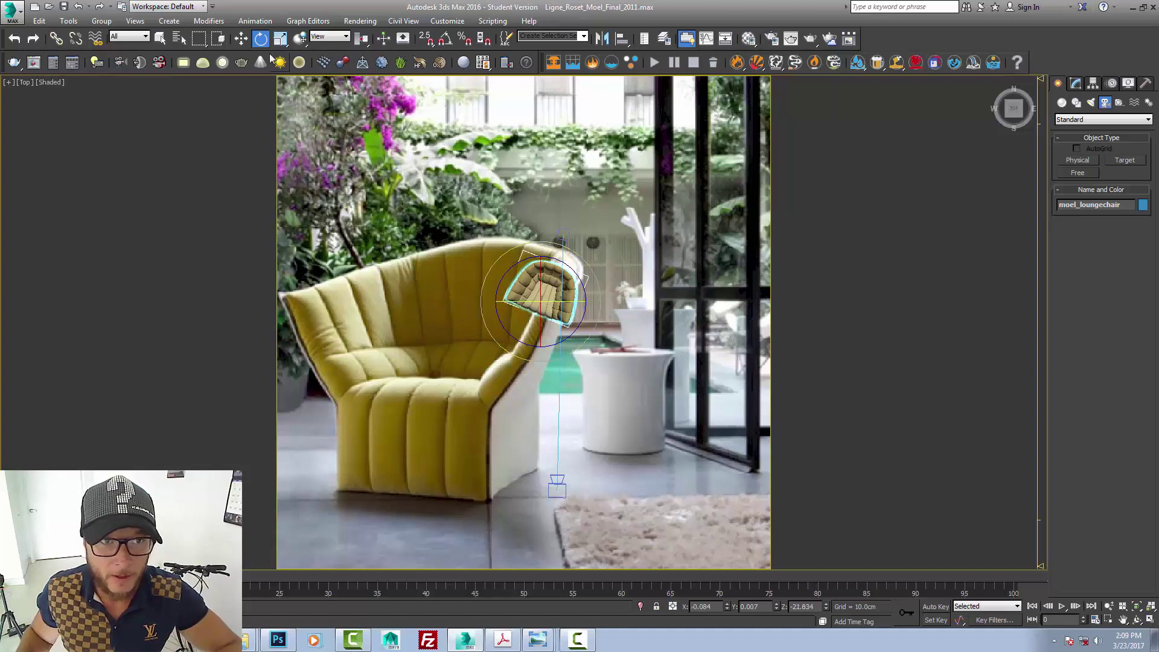
click(241, 38)
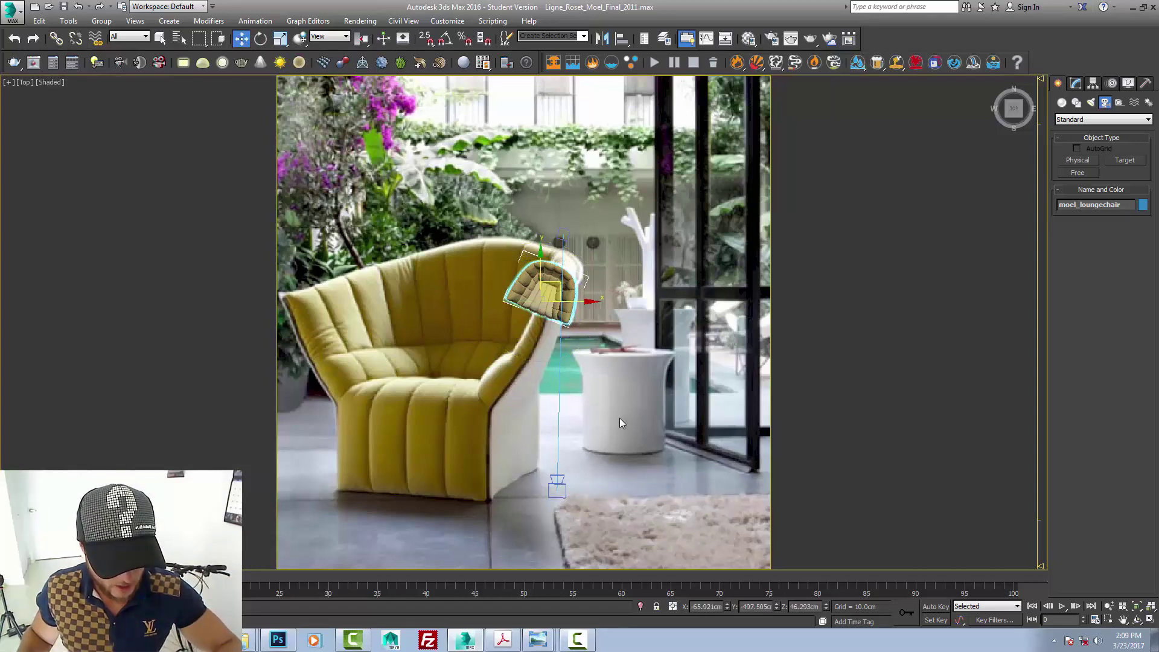
- Orbit the VRay camera around the chair to look slightly down on it, and truck it back over the photo's armchair
key(c)
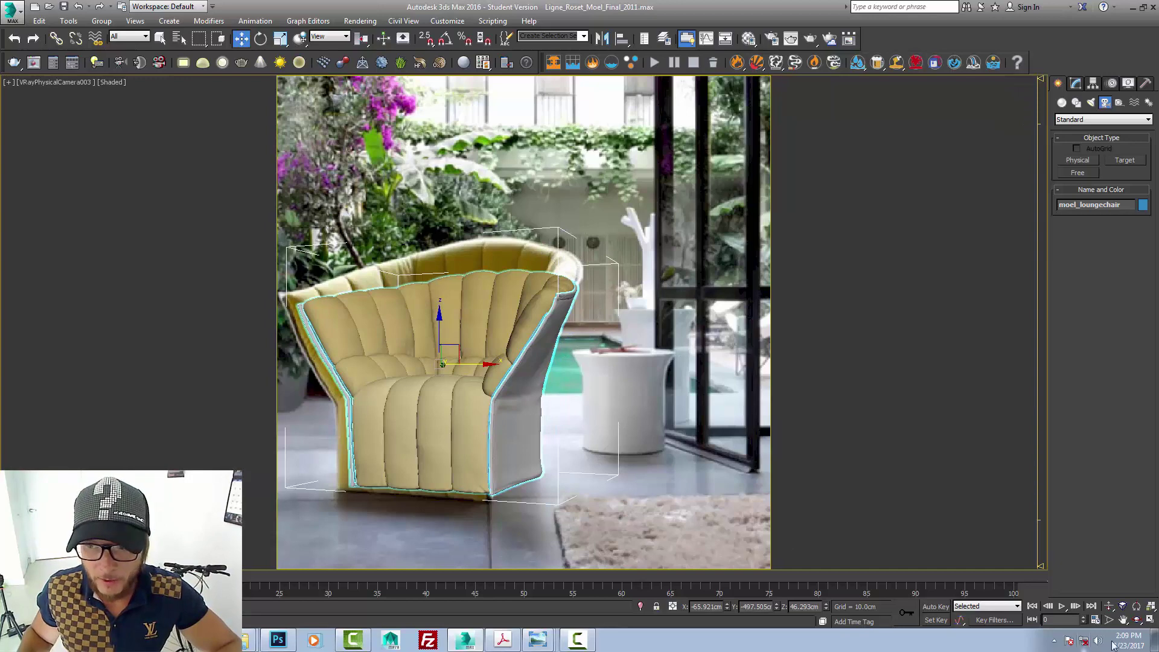
click(1137, 620)
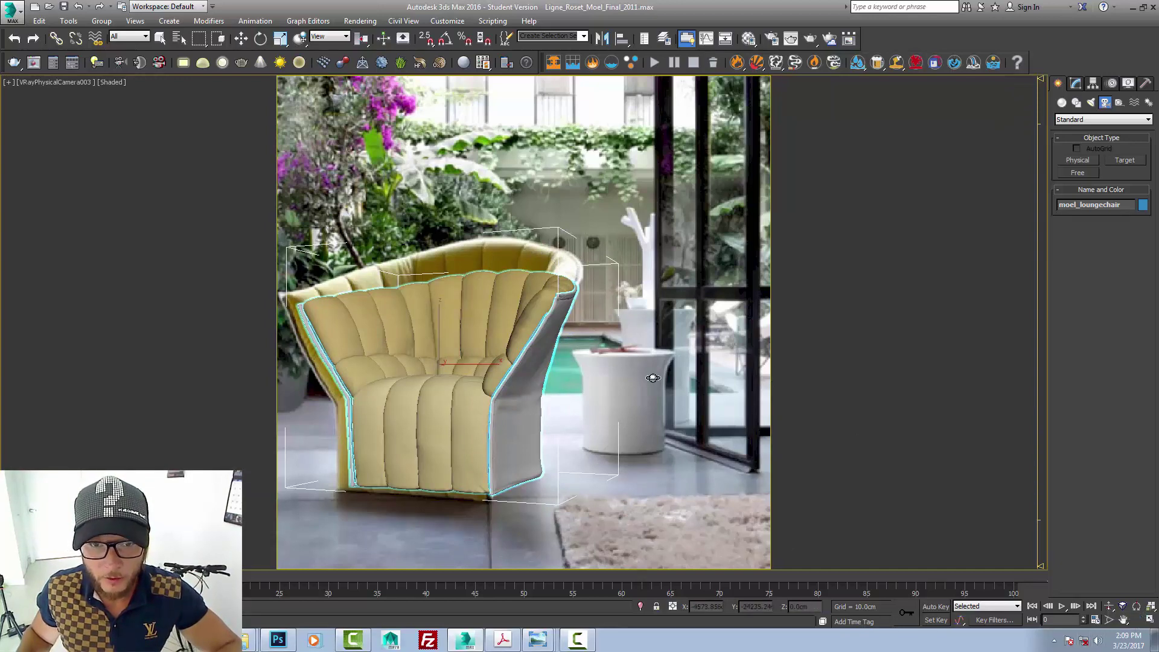
drag(651, 380, 664, 390)
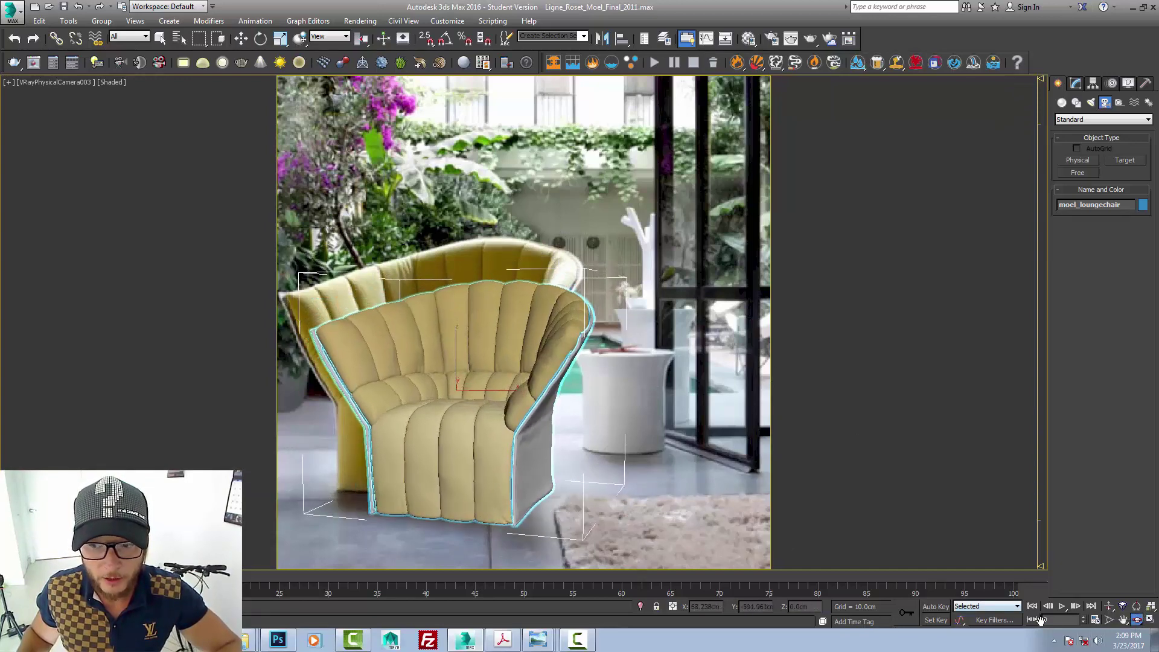
click(1122, 620)
drag(642, 483, 628, 468)
- Dolly the camera closer and truck it slightly so the model's edges line up with the armchair in the photo
click(1108, 606)
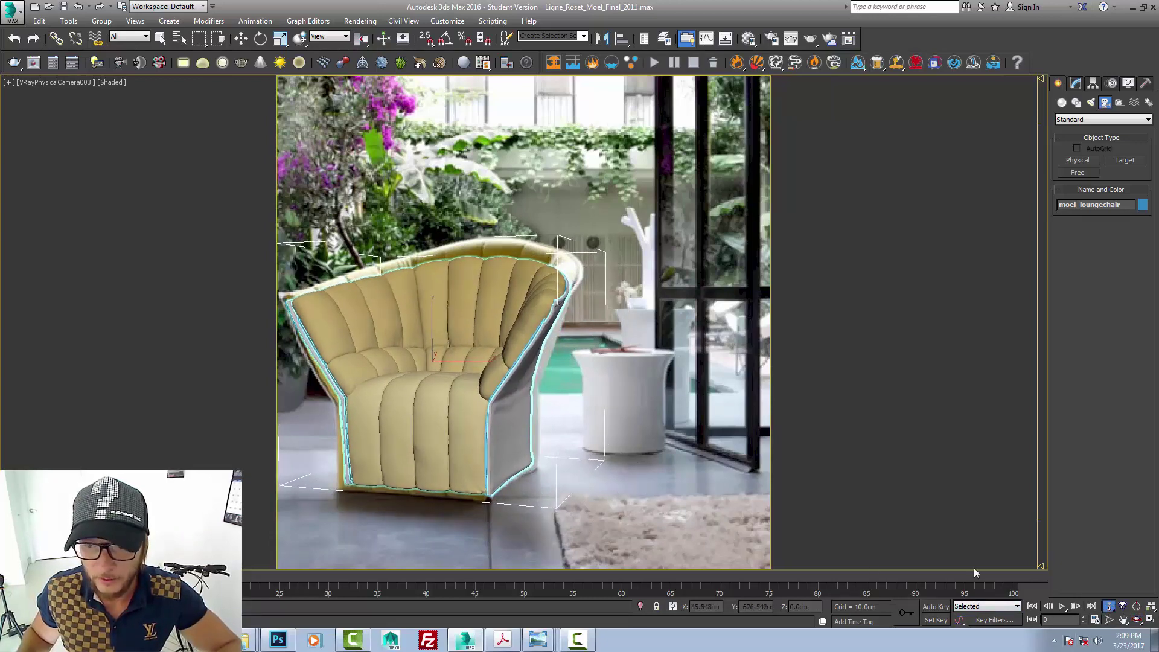
drag(516, 369, 530, 382)
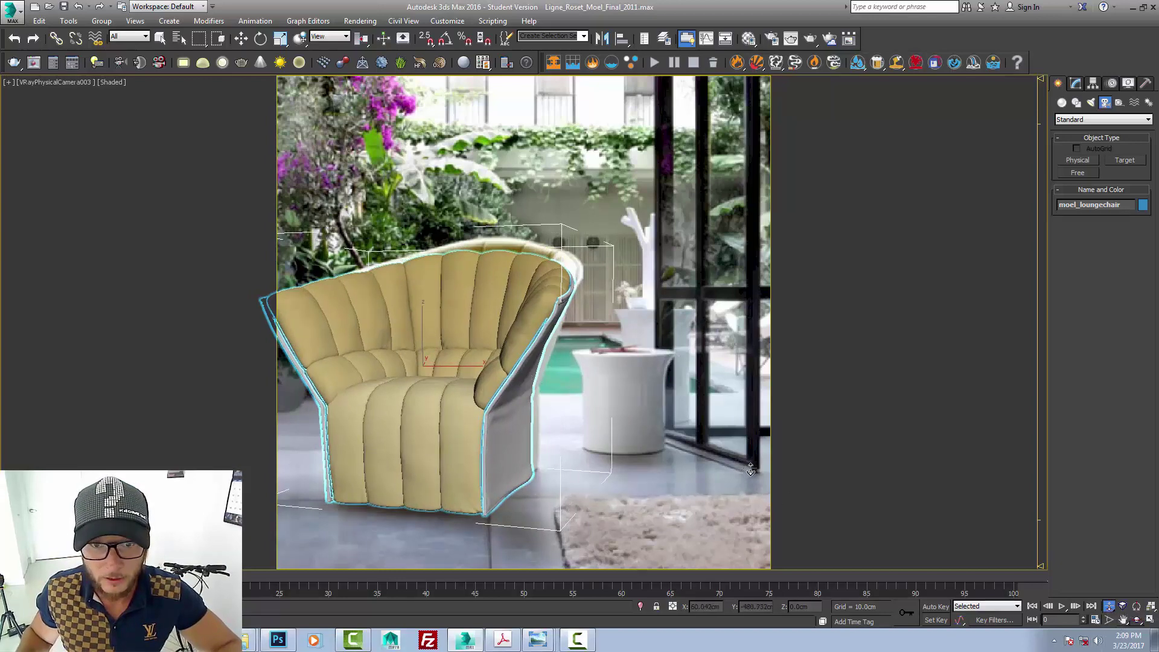
drag(750, 470, 698, 490)
click(1123, 619)
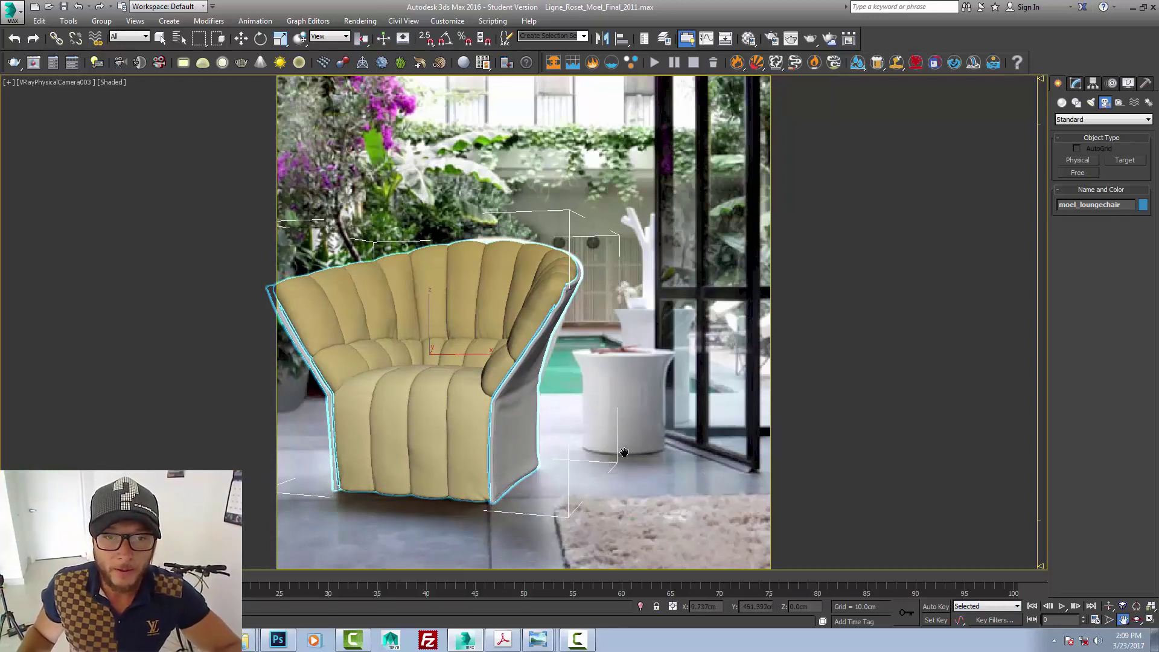
drag(506, 408, 506, 407)
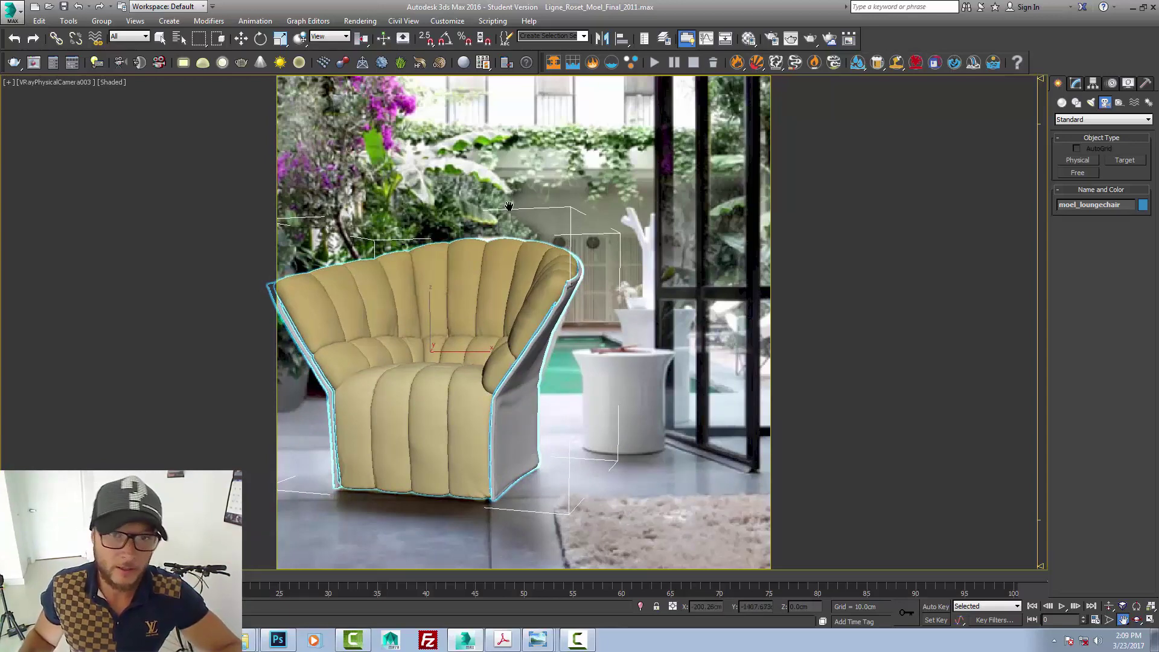
- Show the viewports side by side, with the VRay camera view beside a top view framing the chair and the whole camera
key(t)
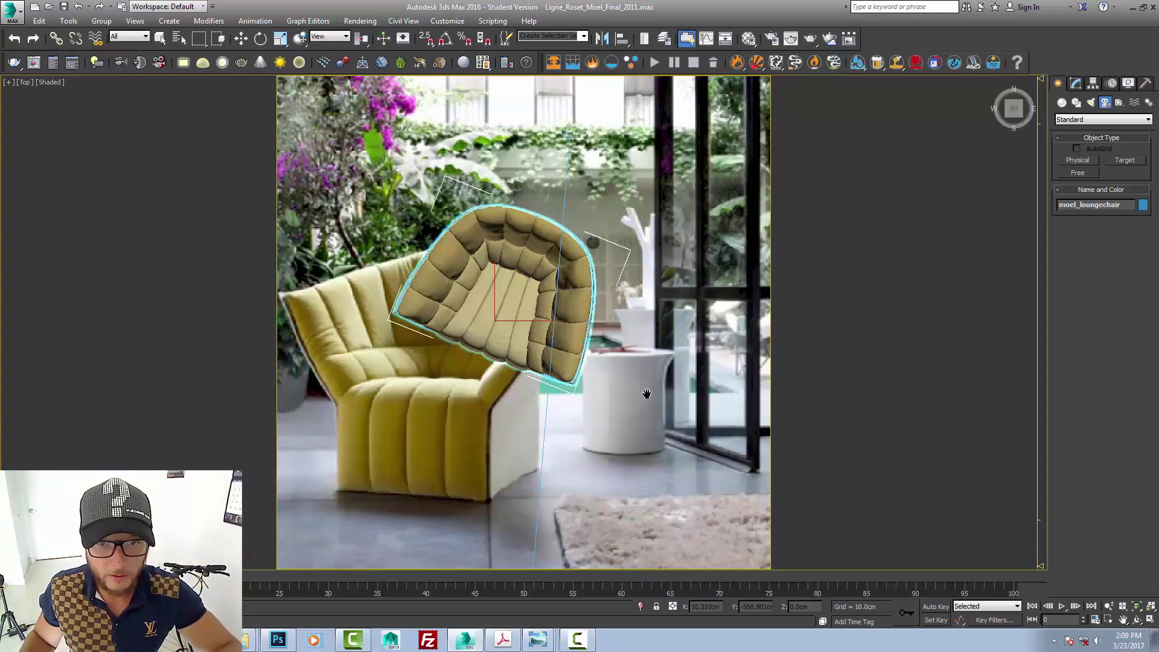
click(1149, 619)
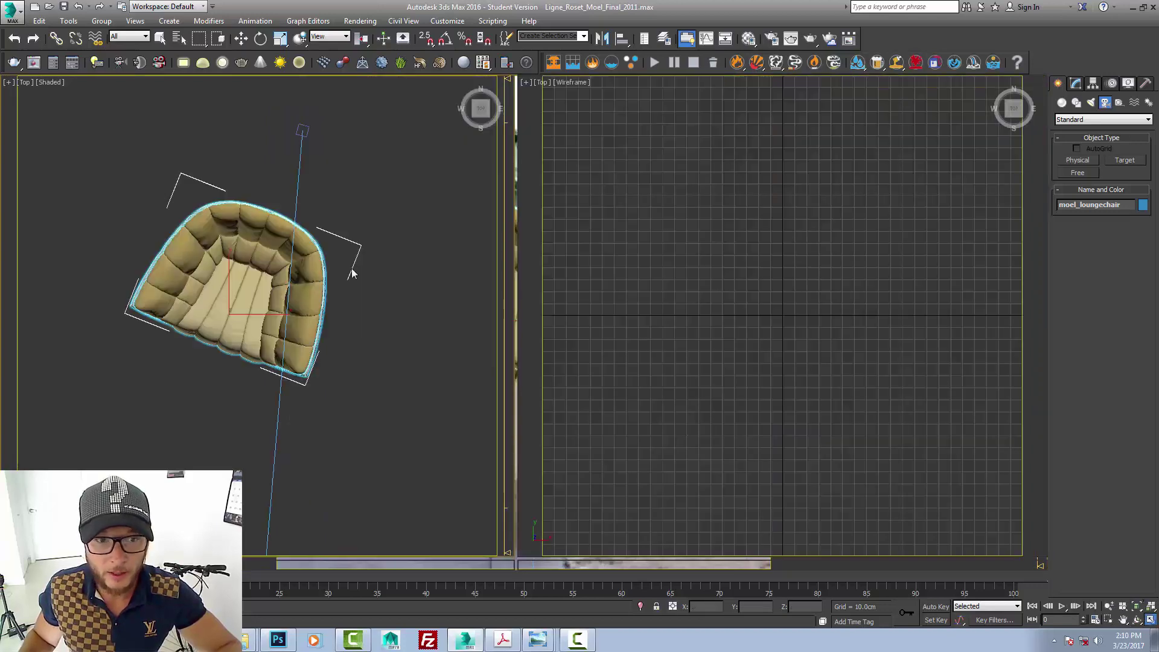
key(c)
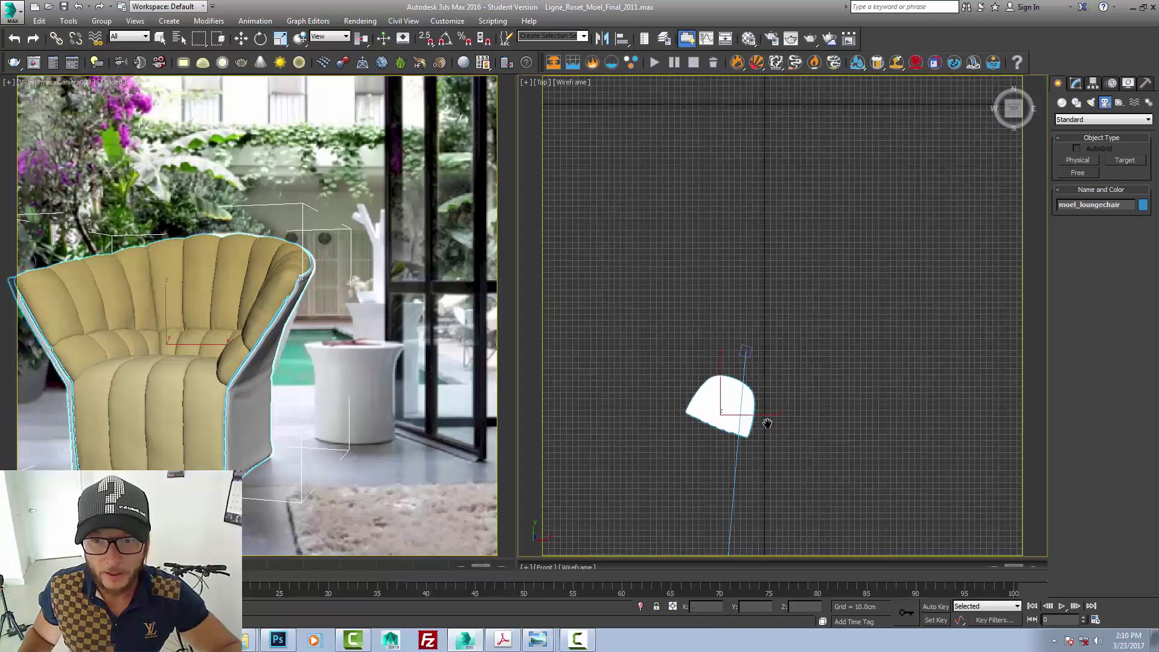
scroll(776, 389, down, 3)
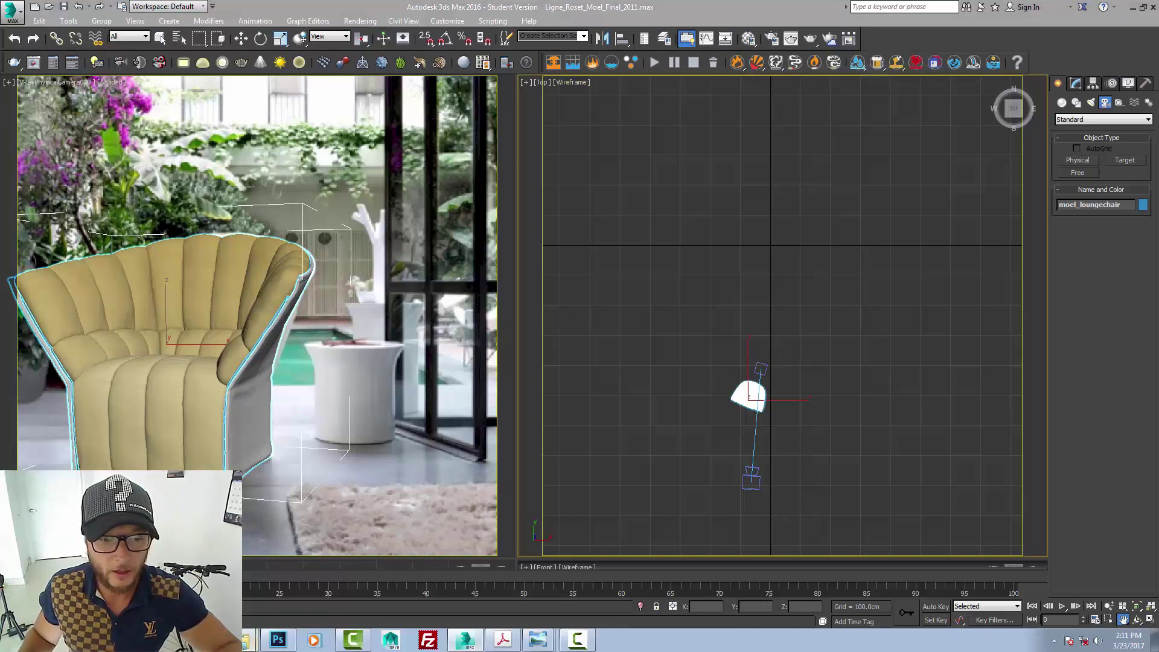
- Check the output width, height and image aspect in the common render settings
click(269, 603)
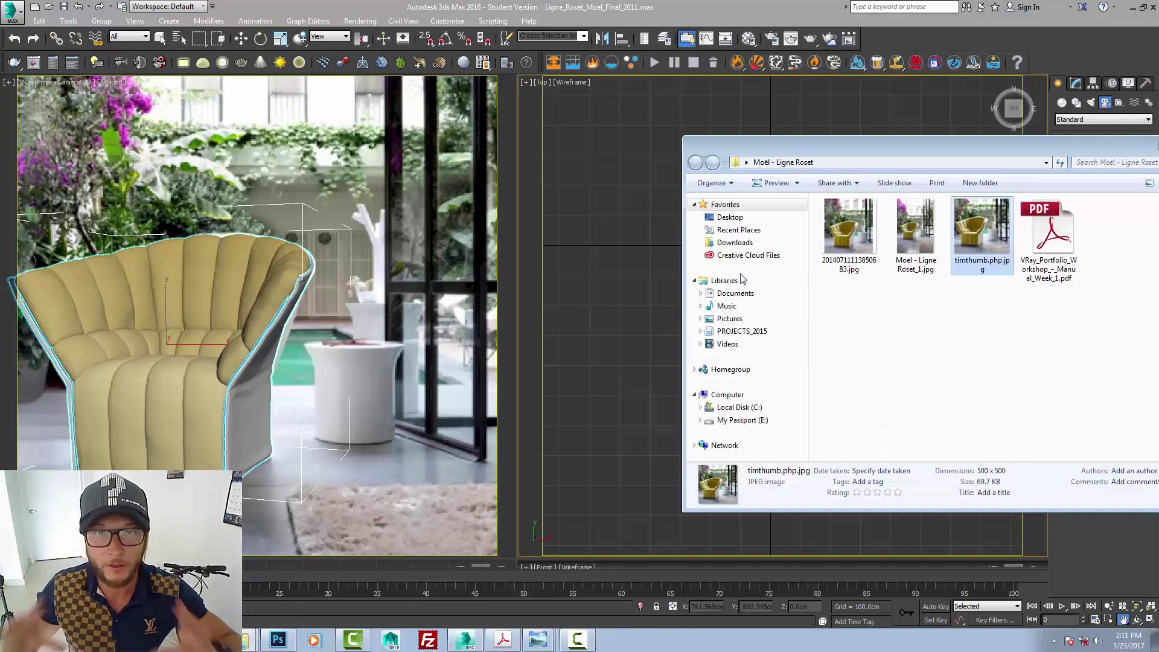
click(769, 20)
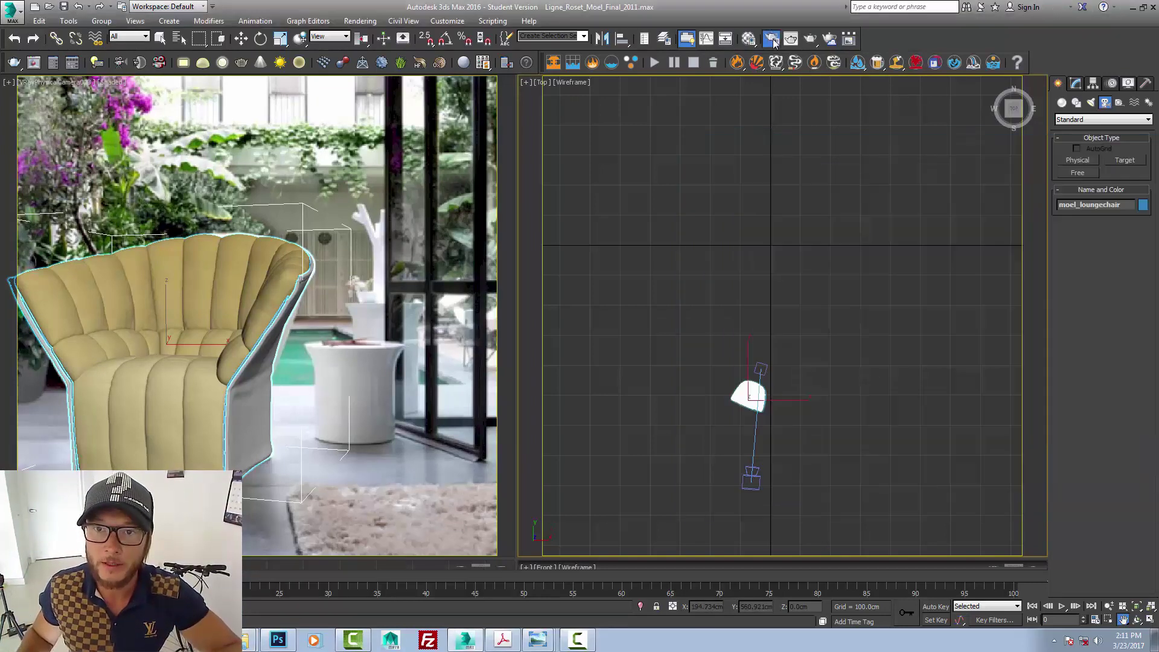
key(F10)
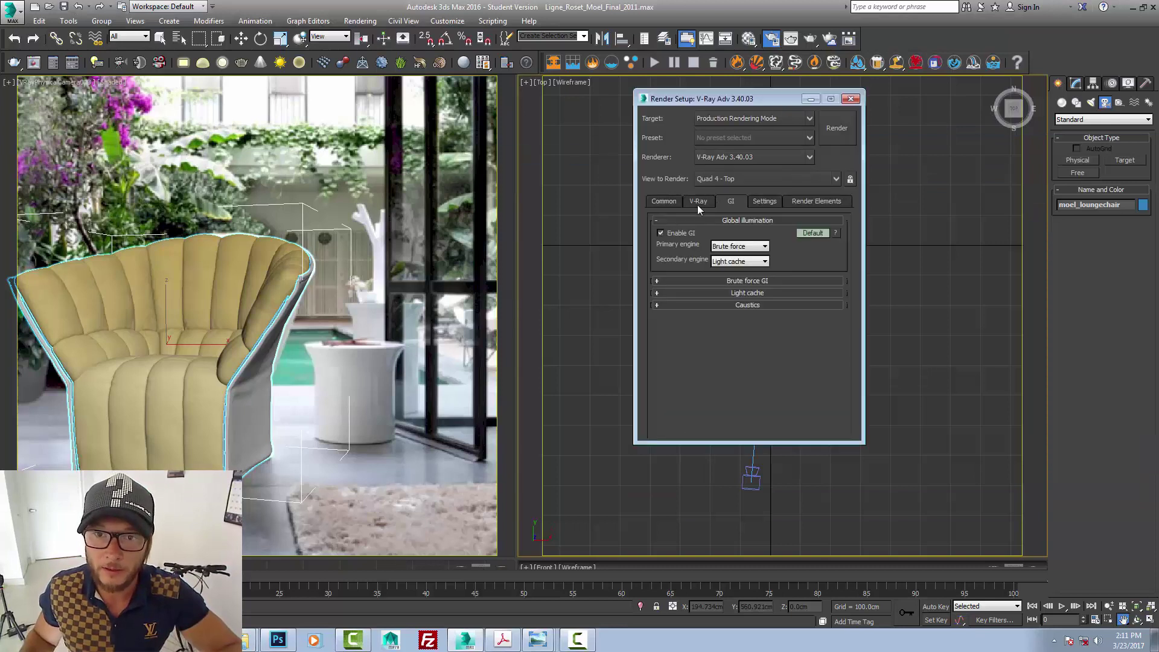
click(698, 202)
click(668, 203)
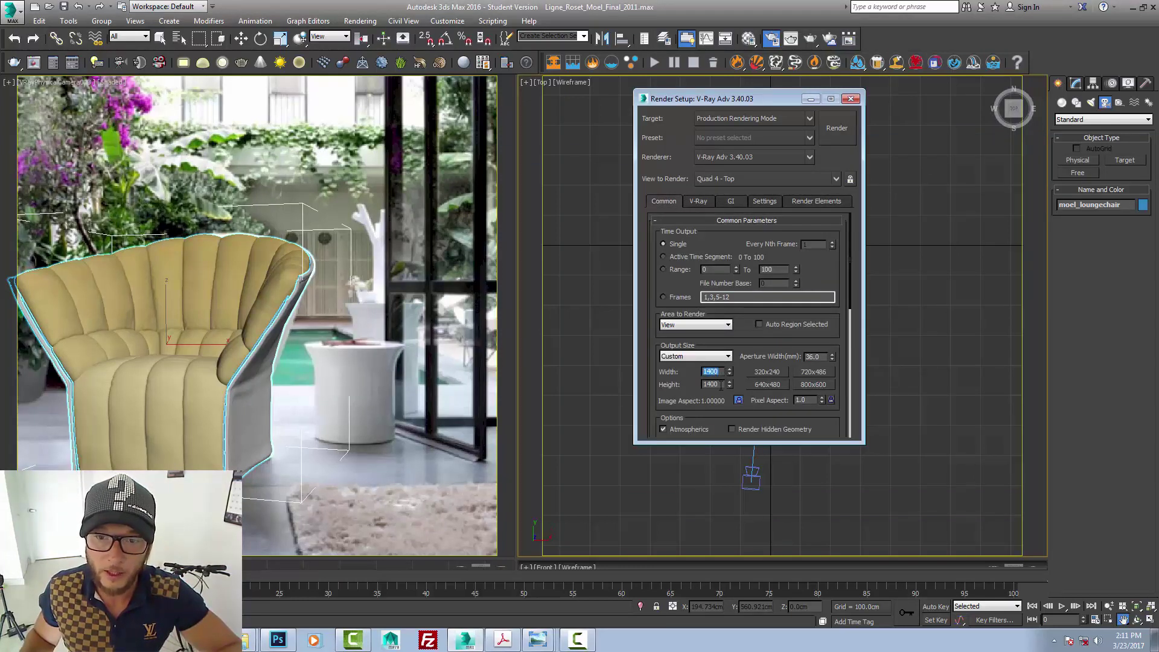
key(Tab)
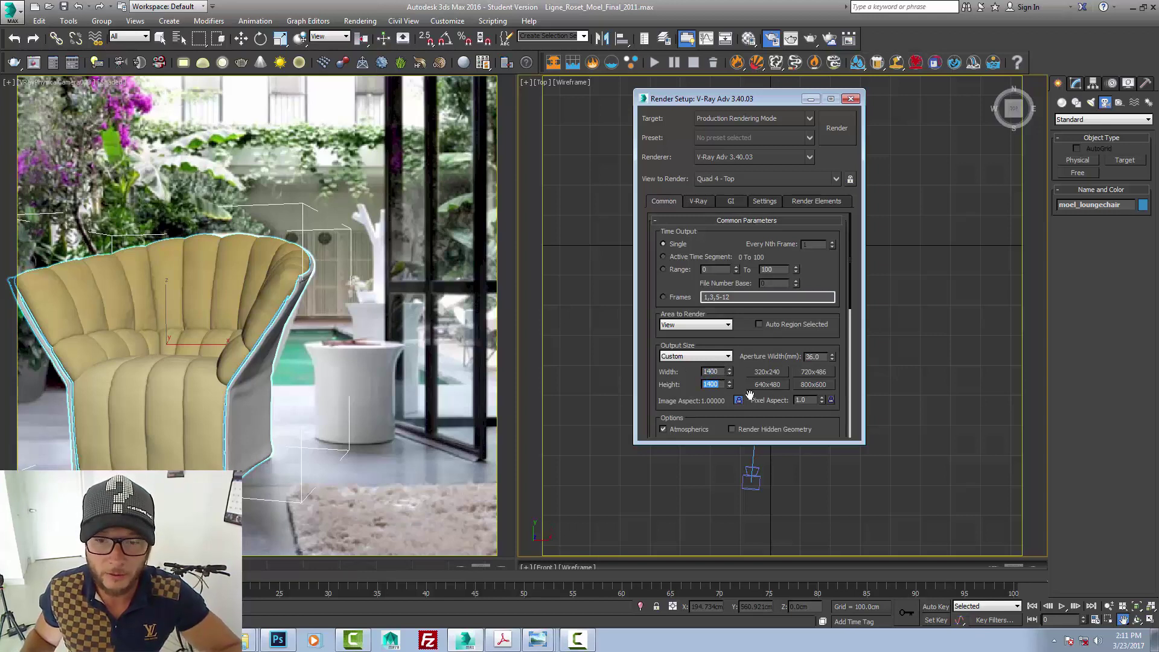
drag(747, 391, 536, 174)
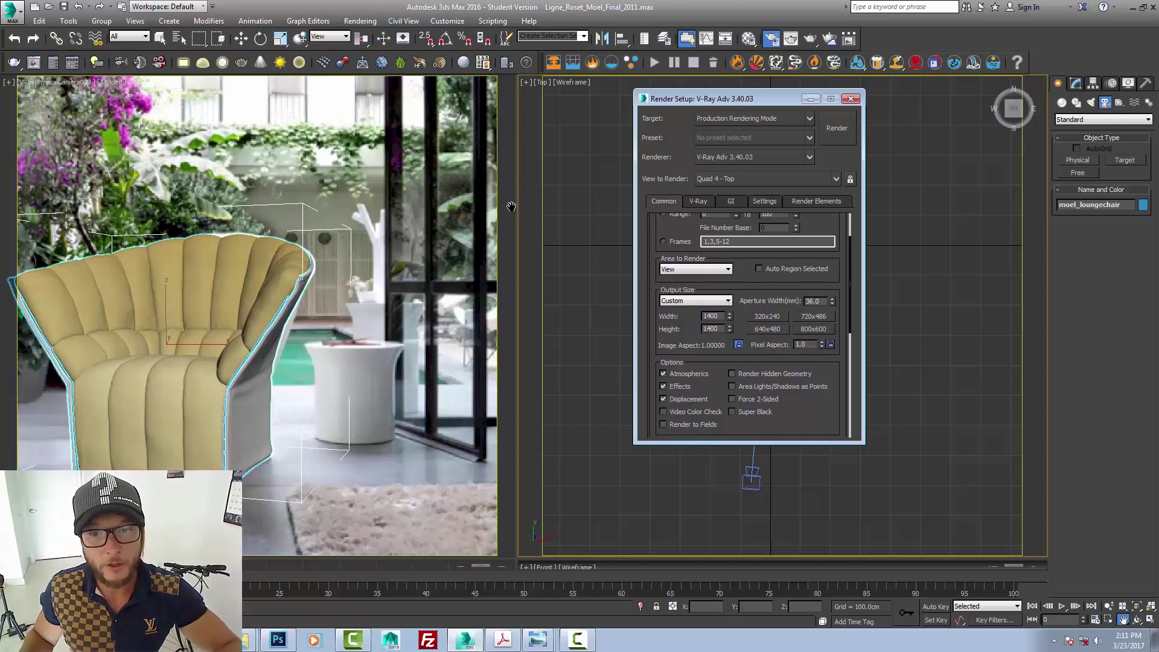
- Check the pixel dimensions of the reference image Moël - Ligne Roset_1.jpg, and put the folder and Render Setup windows away
double_click(721, 315)
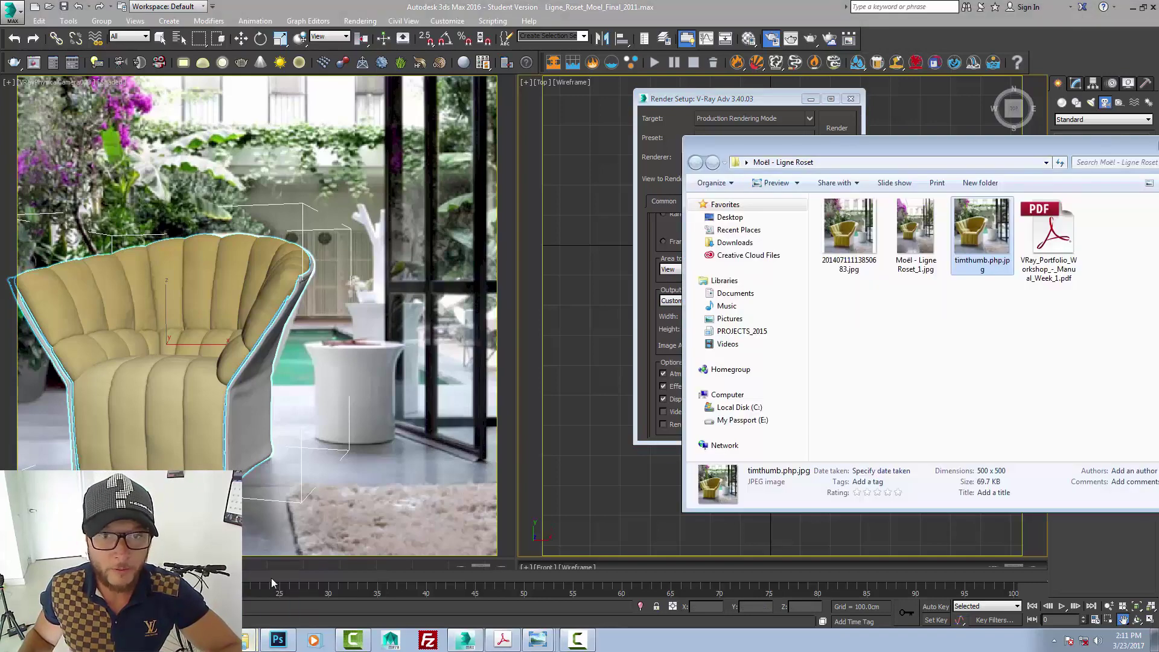
click(245, 640)
double_click(939, 235)
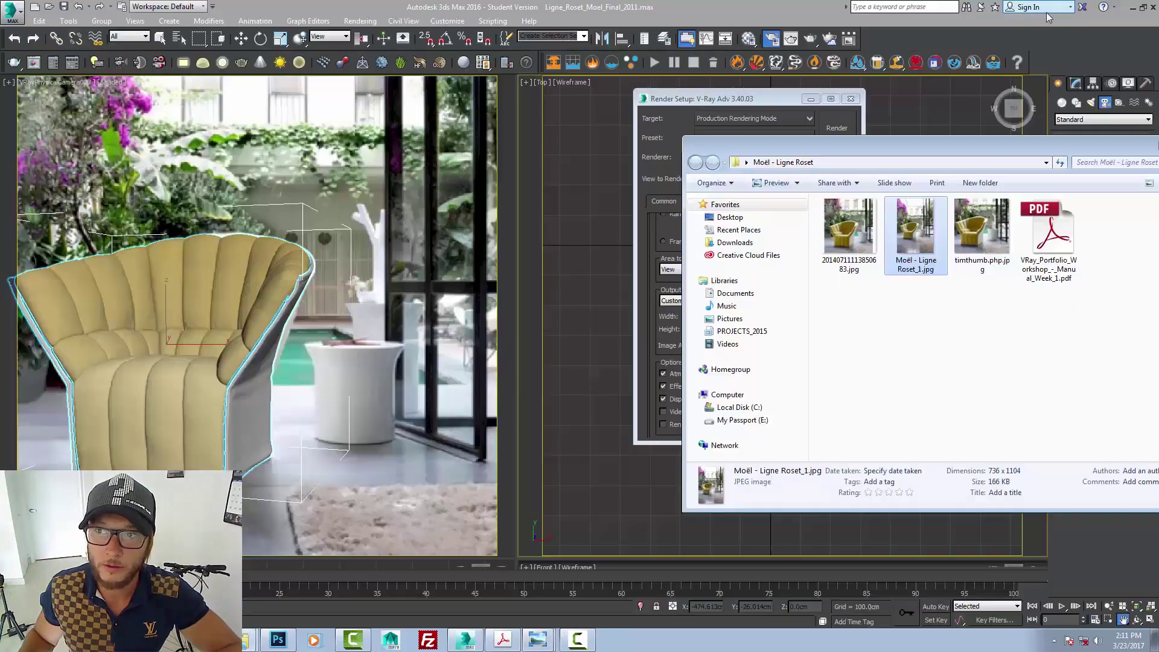
click(1108, 7)
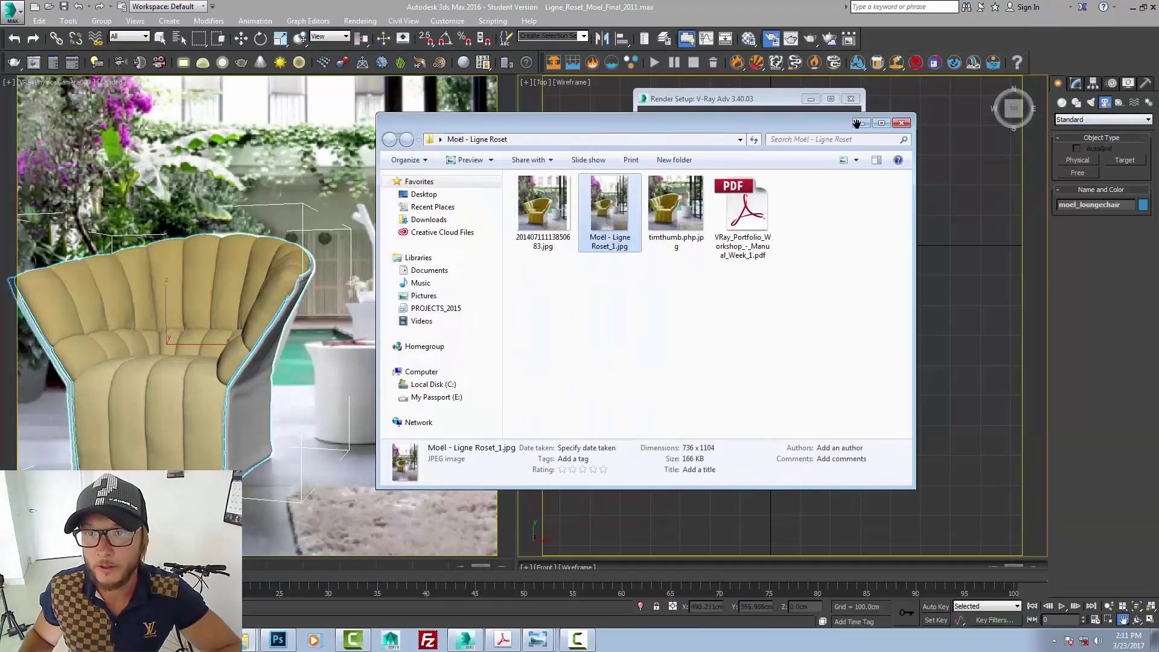
click(902, 121)
click(811, 99)
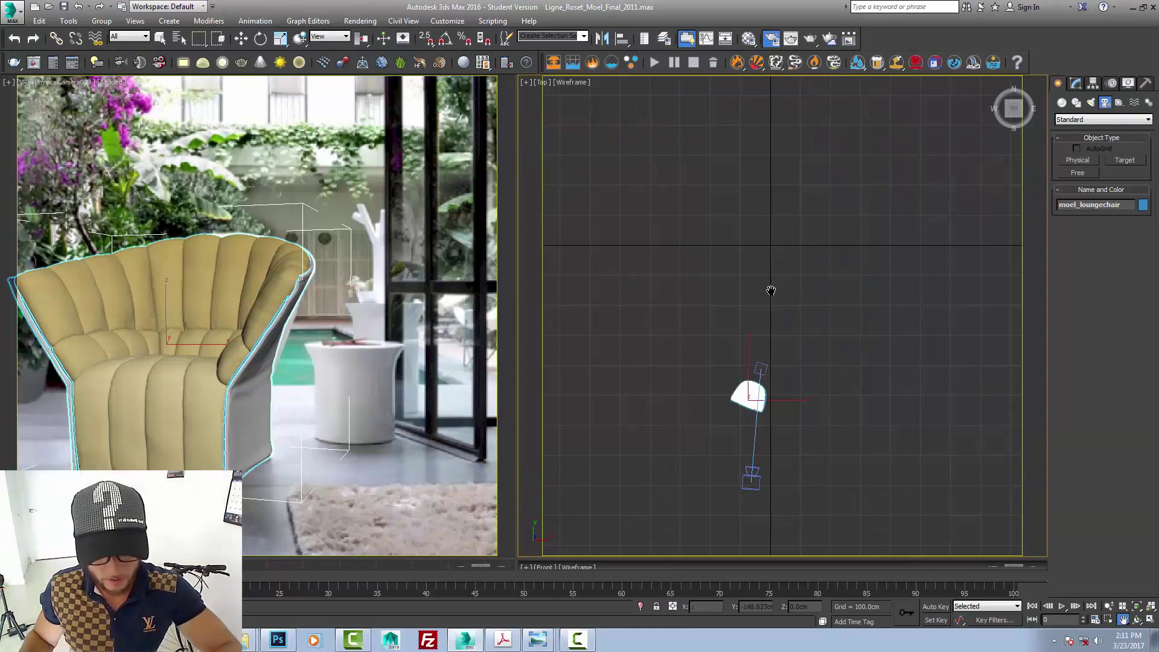
- Create a box wall in the left view spanning chair and camera, about 442 cm long, 571 cm wide and 21 cm high
key(l)
scroll(776, 284, up, 5)
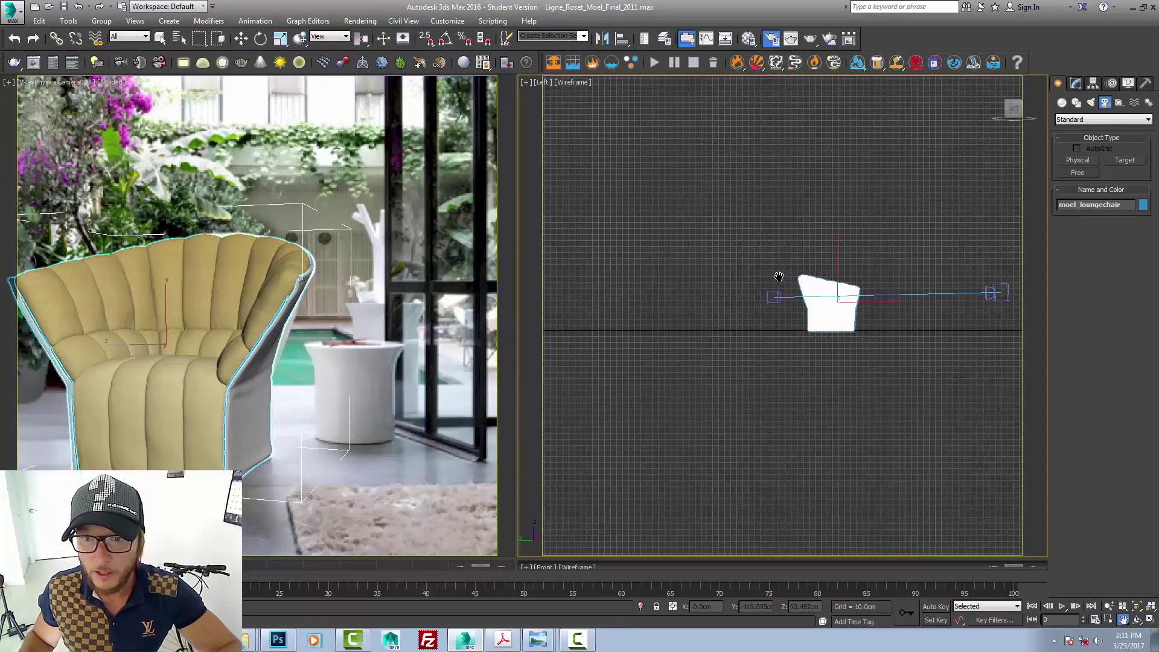
click(1062, 103)
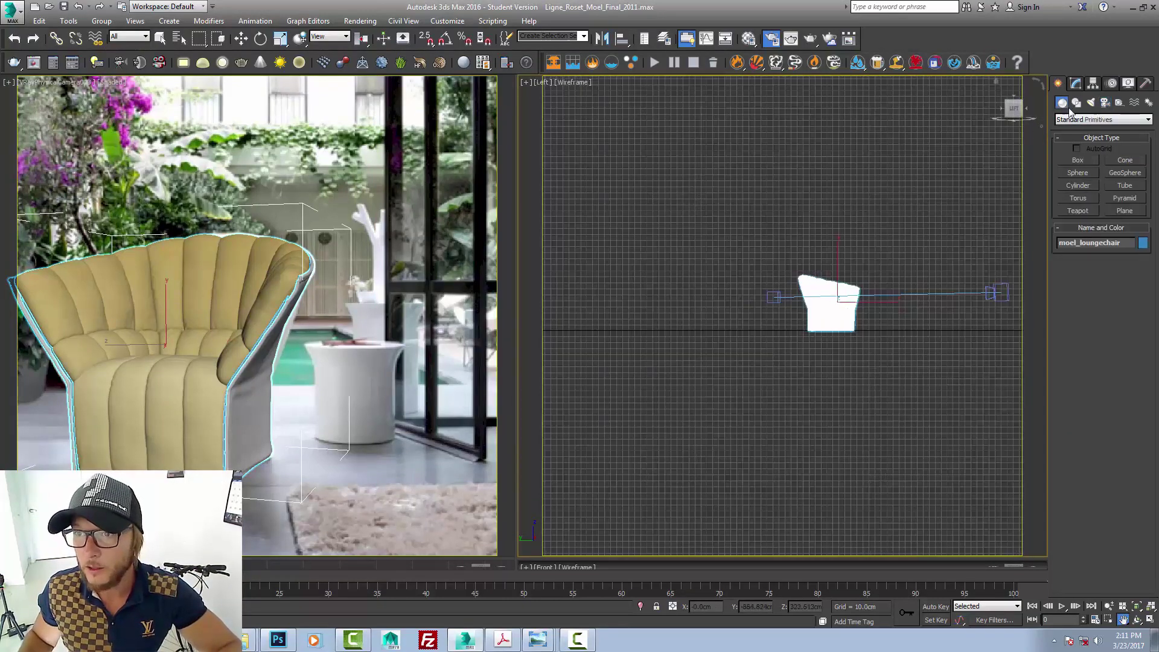
click(1088, 162)
scroll(722, 241, down, 2)
drag(658, 140, 743, 212)
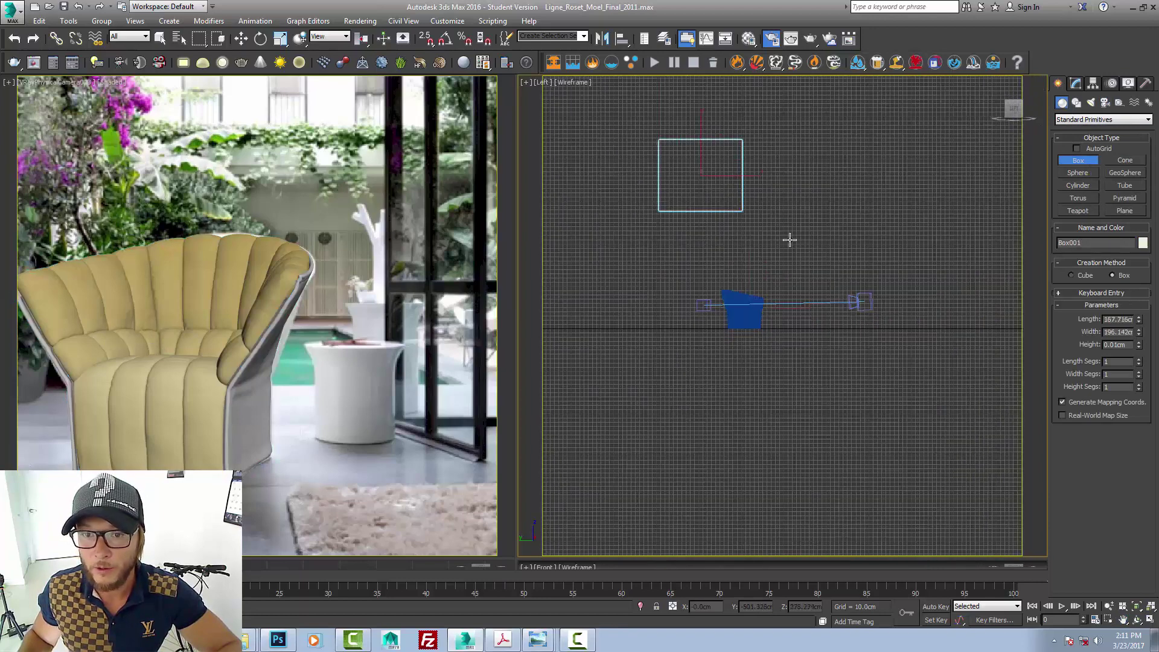
drag(790, 240, 902, 327)
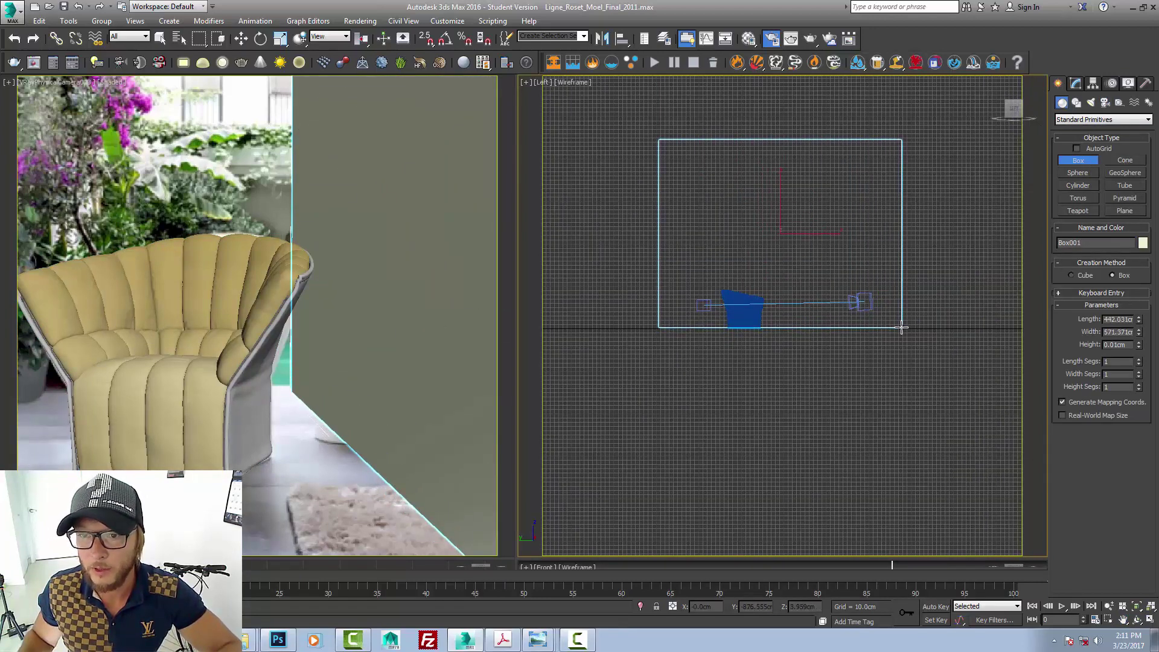
click(887, 318)
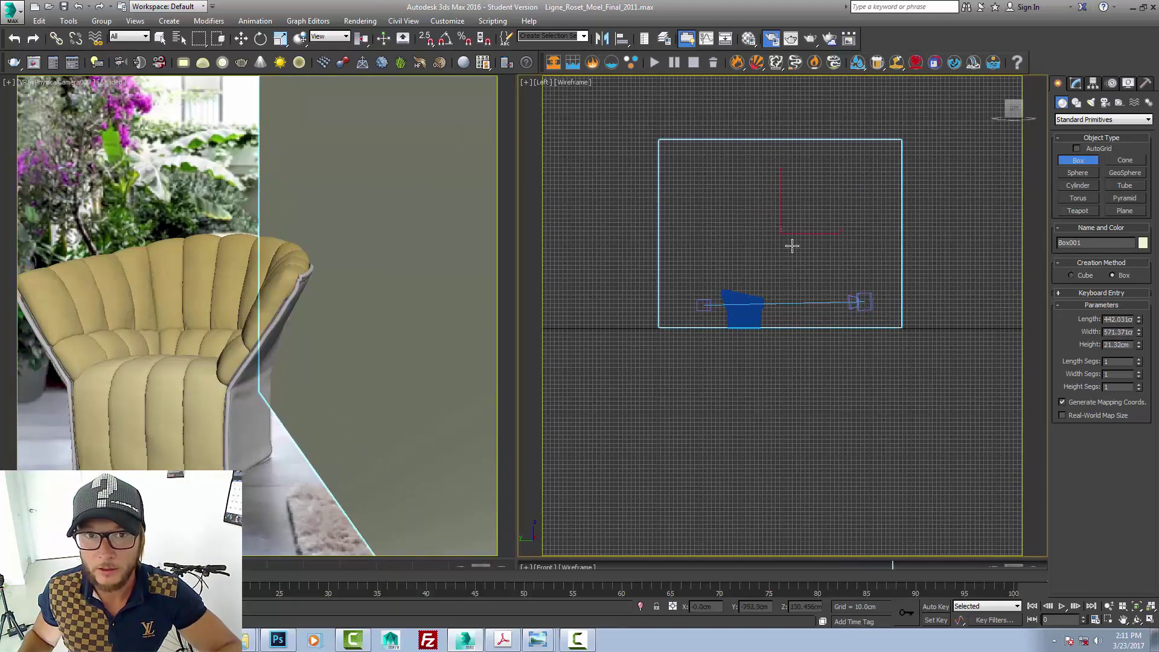
- Move the box wall sideways along X in the top view to about -372 cm, clear of the chair and camera
click(240, 39)
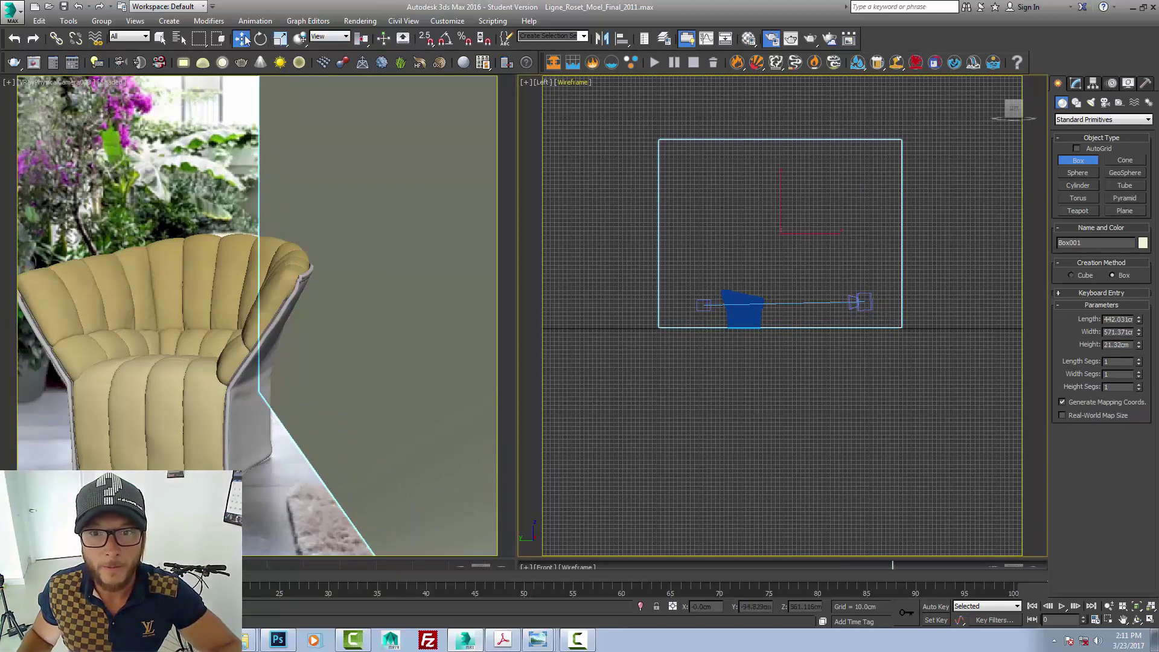
key(t)
middle_drag(773, 270, 750, 278)
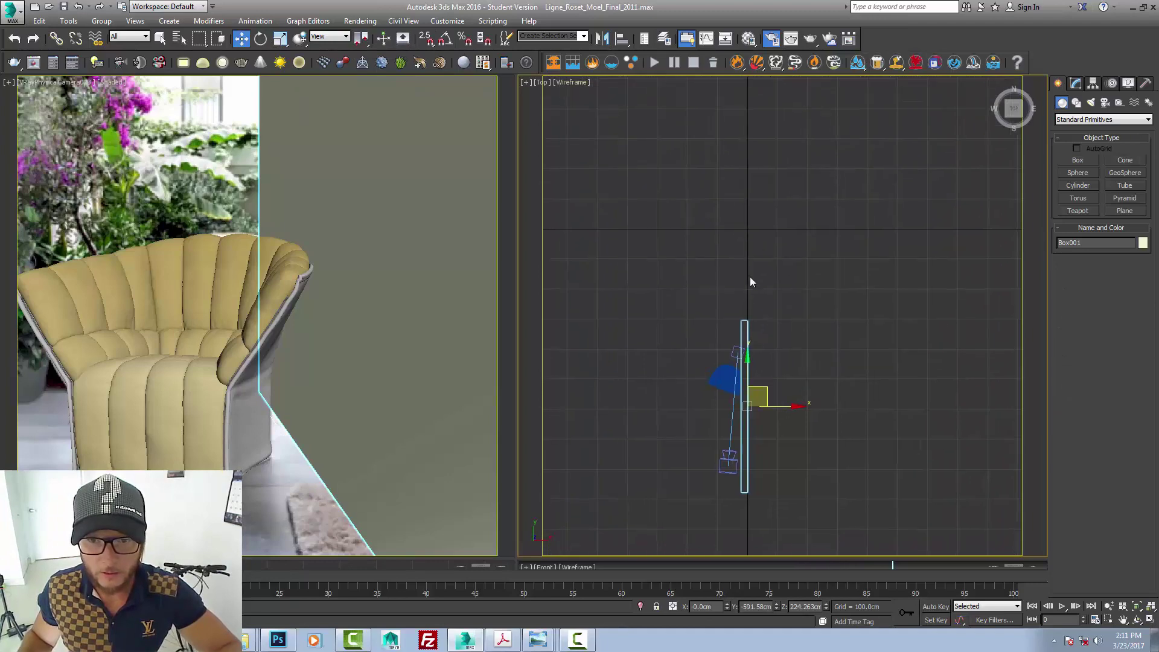
scroll(750, 278, down, 2)
drag(758, 371, 697, 371)
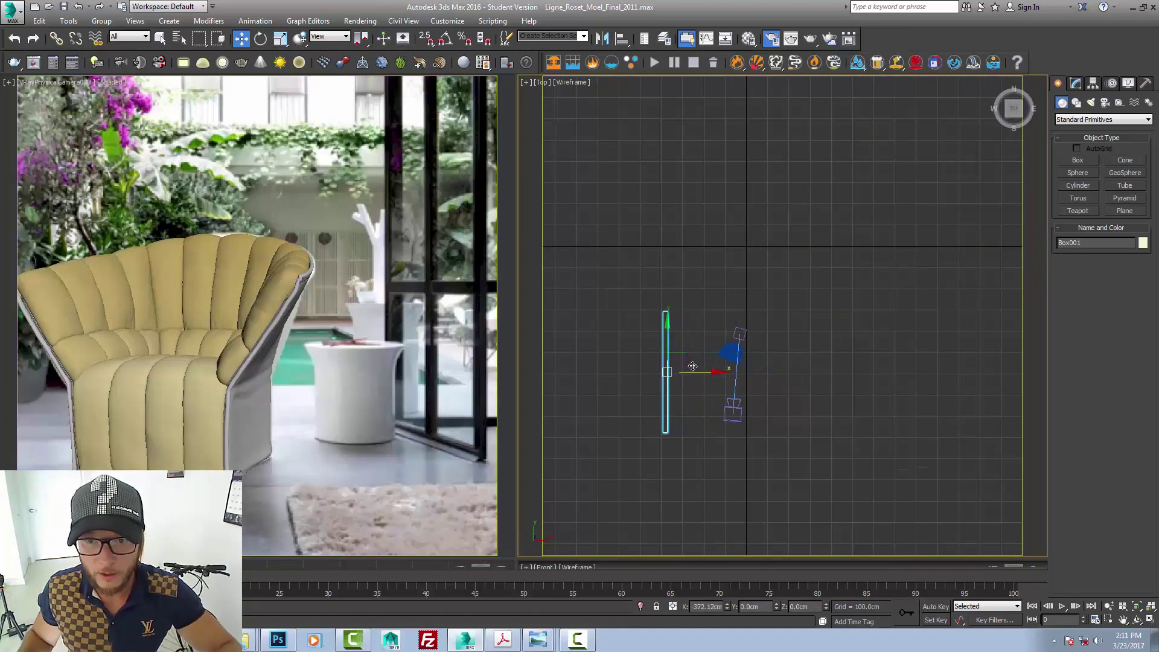
- Set the box wall's length to 320 cm, working in the left view
key(l)
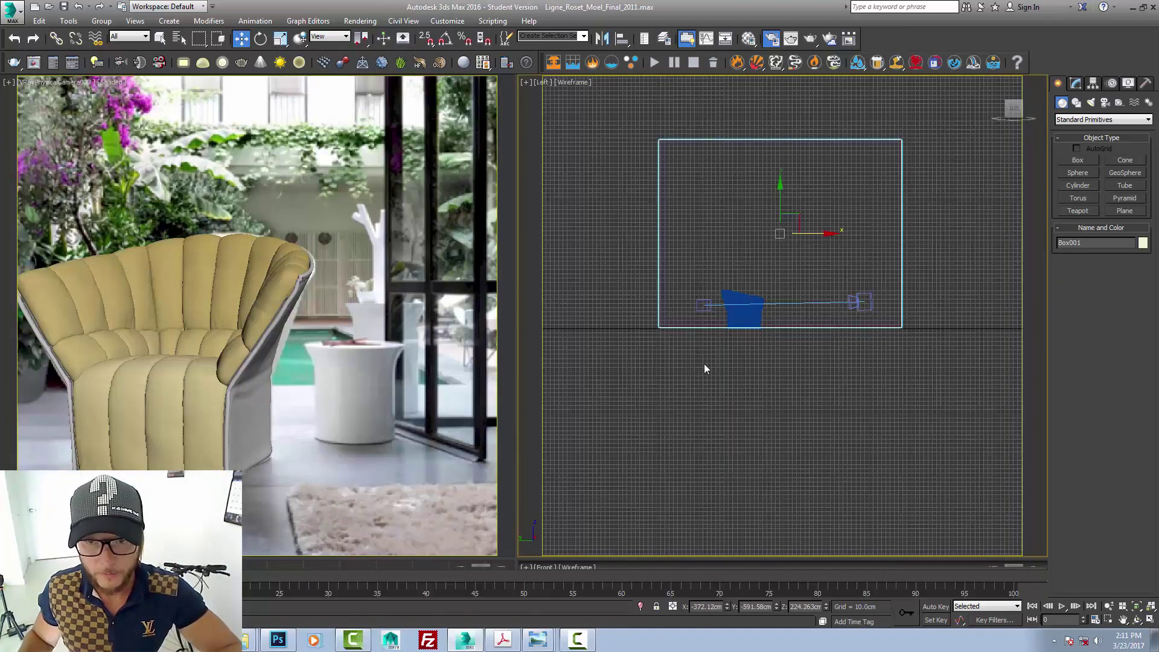
click(1075, 83)
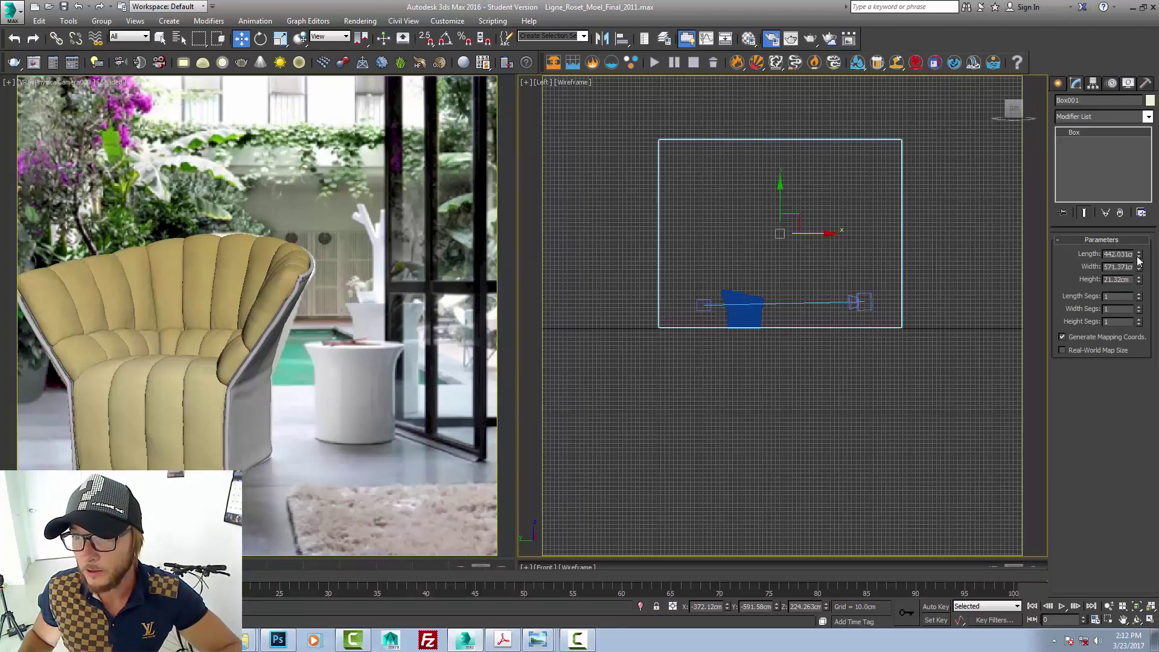
drag(1139, 253, 1139, 266)
text(32)
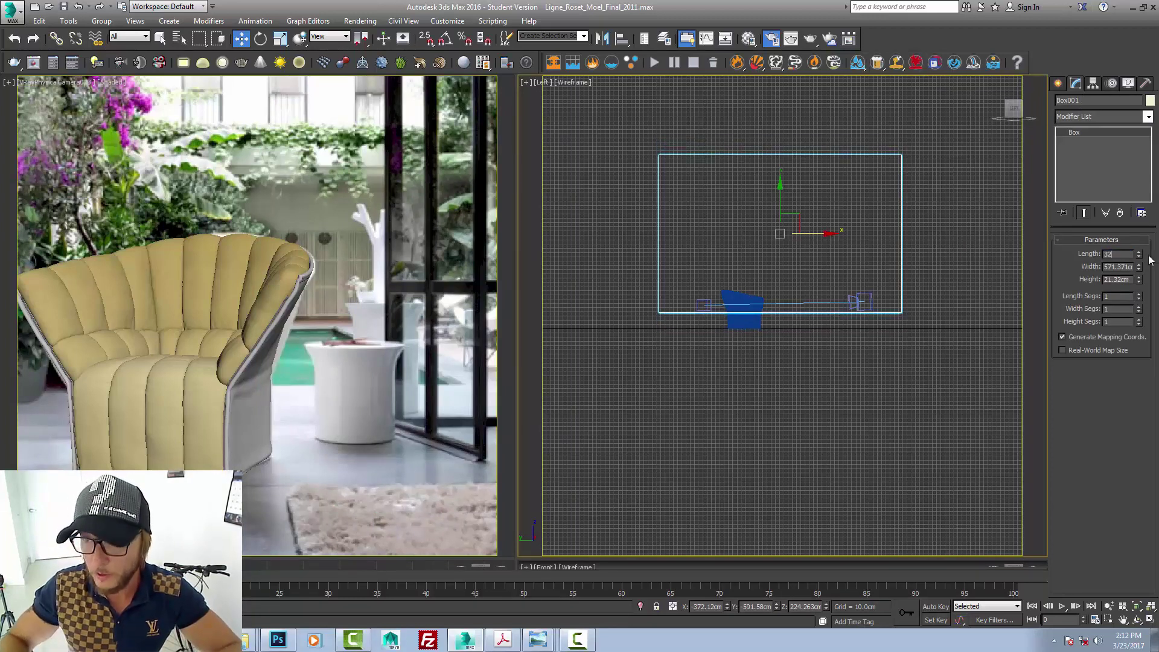
text(0)
key(Return)
- Lower the wall in the left view until its bottom edge rests on the ground line
drag(794, 196, 774, 227)
scroll(670, 295, up, 8)
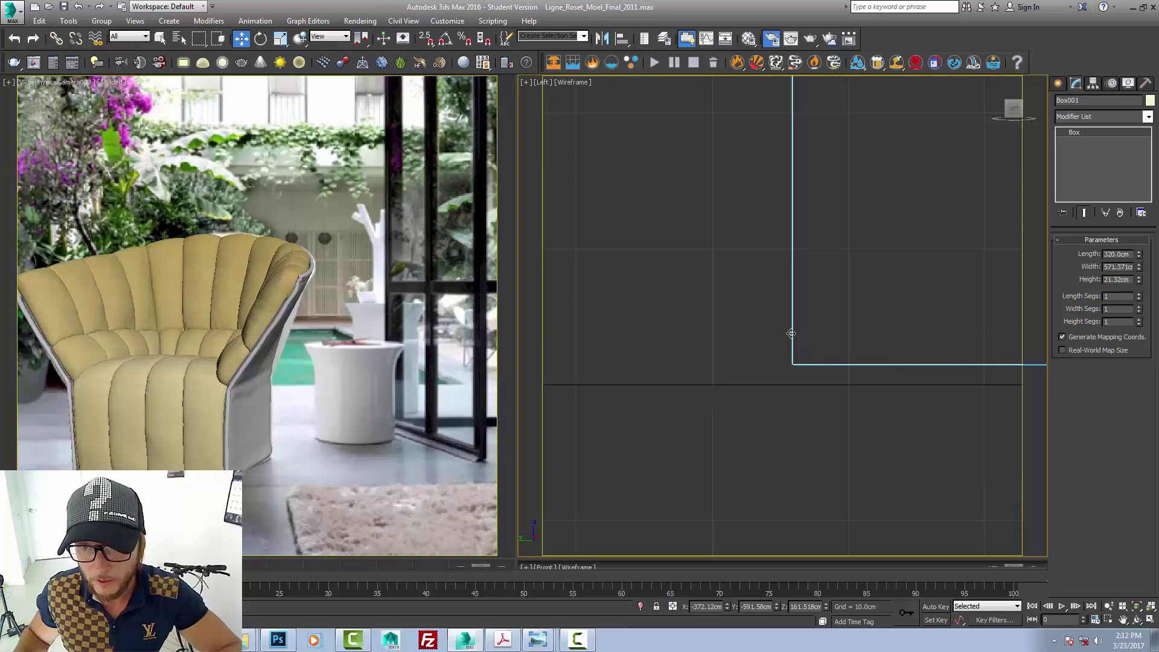
drag(790, 333, 791, 344)
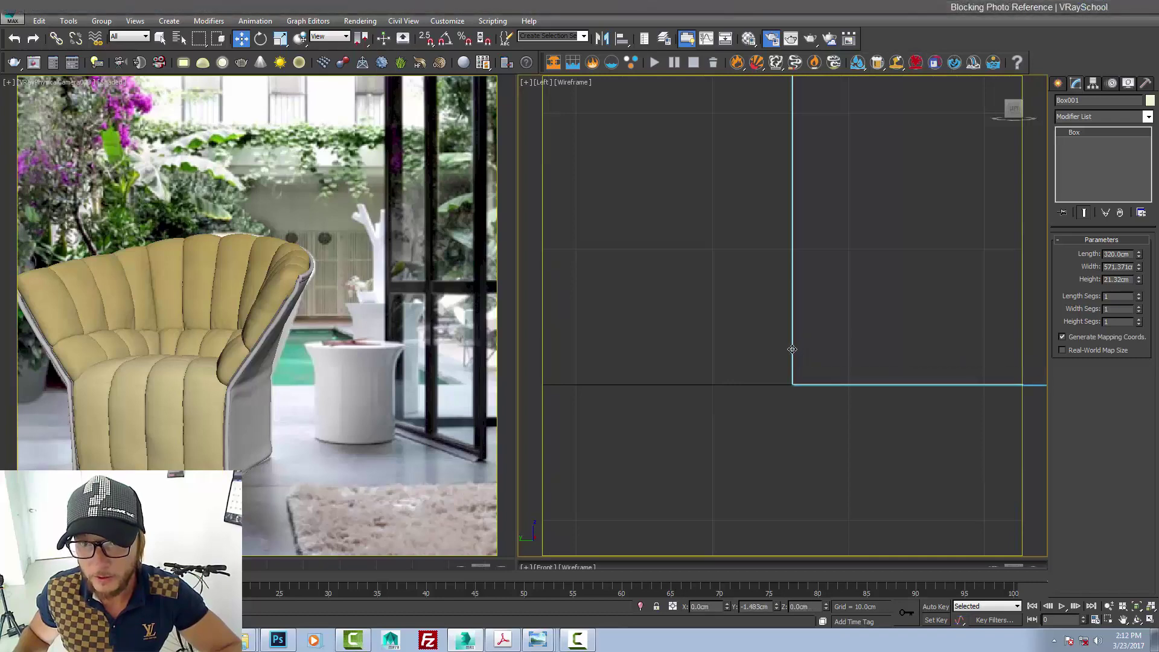
scroll(726, 426, down, 3)
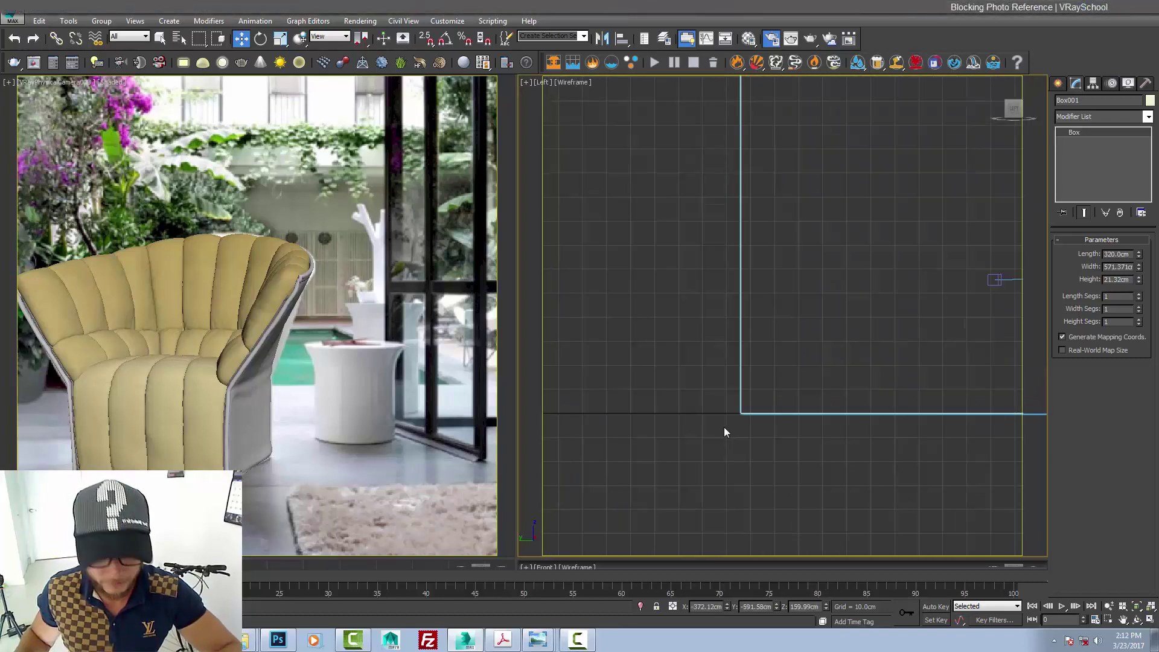
scroll(723, 426, down, 3)
- Copy the wall to the opposite side of the chair at about X 339 cm, and copy that wall again behind the chair
key(t)
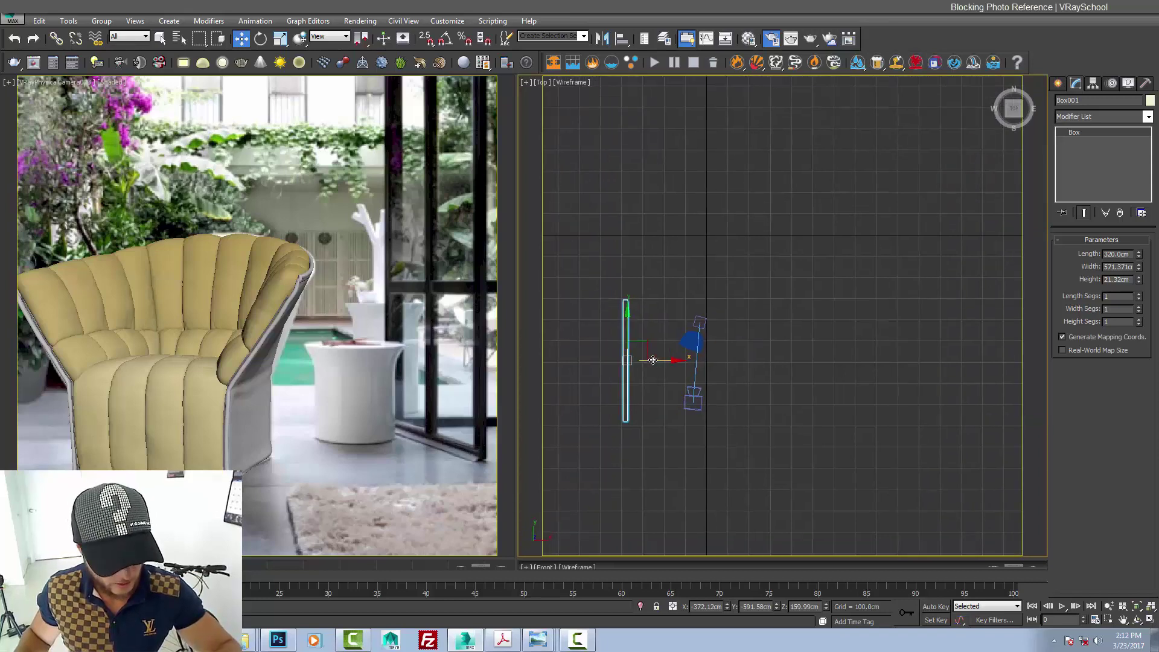
shift+drag(653, 360, 804, 345)
click(580, 371)
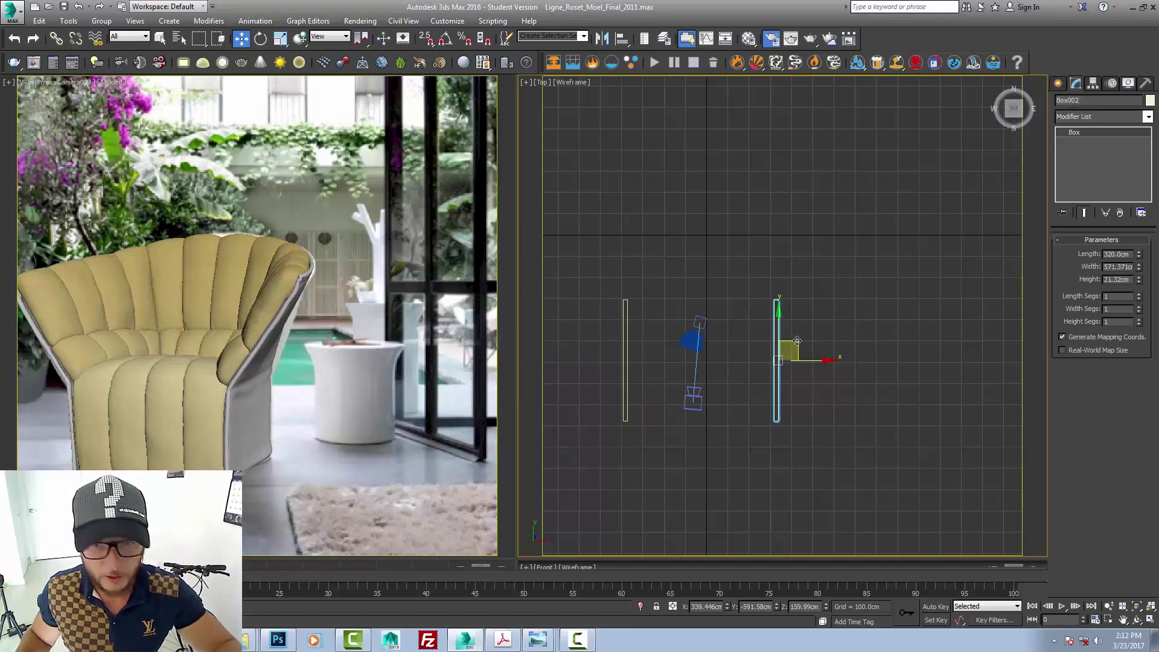
mouse_move(796, 343)
shift+mouse_down()
mouse_move(749, 311)
mouse_move(733, 276)
shift+mouse_up()
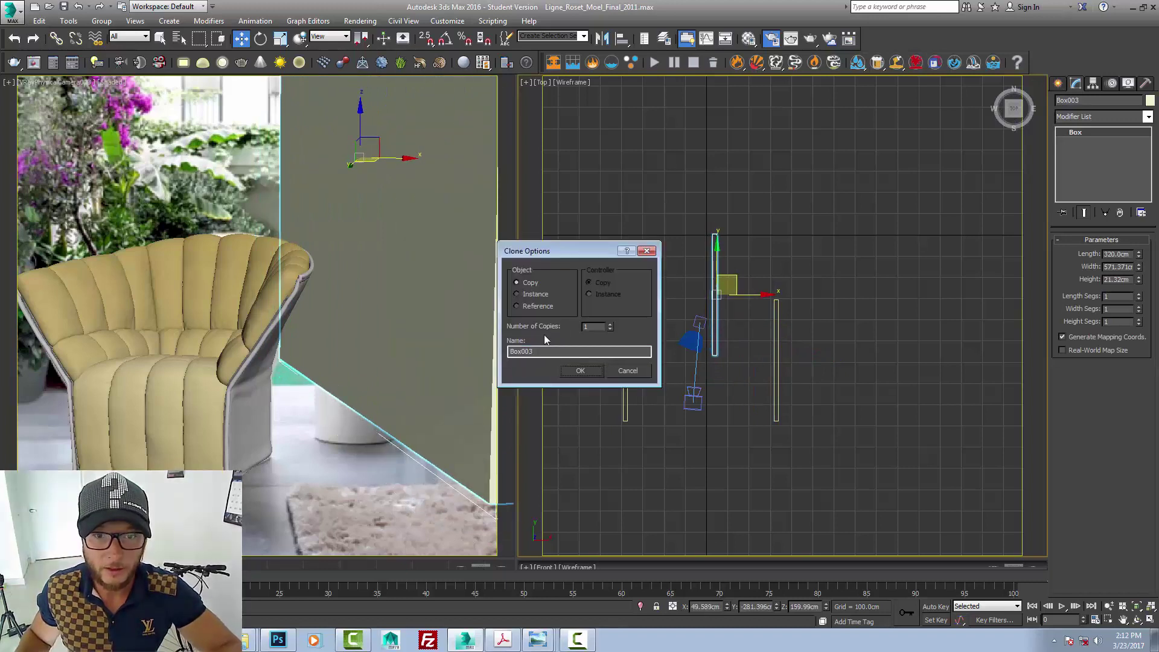
click(580, 371)
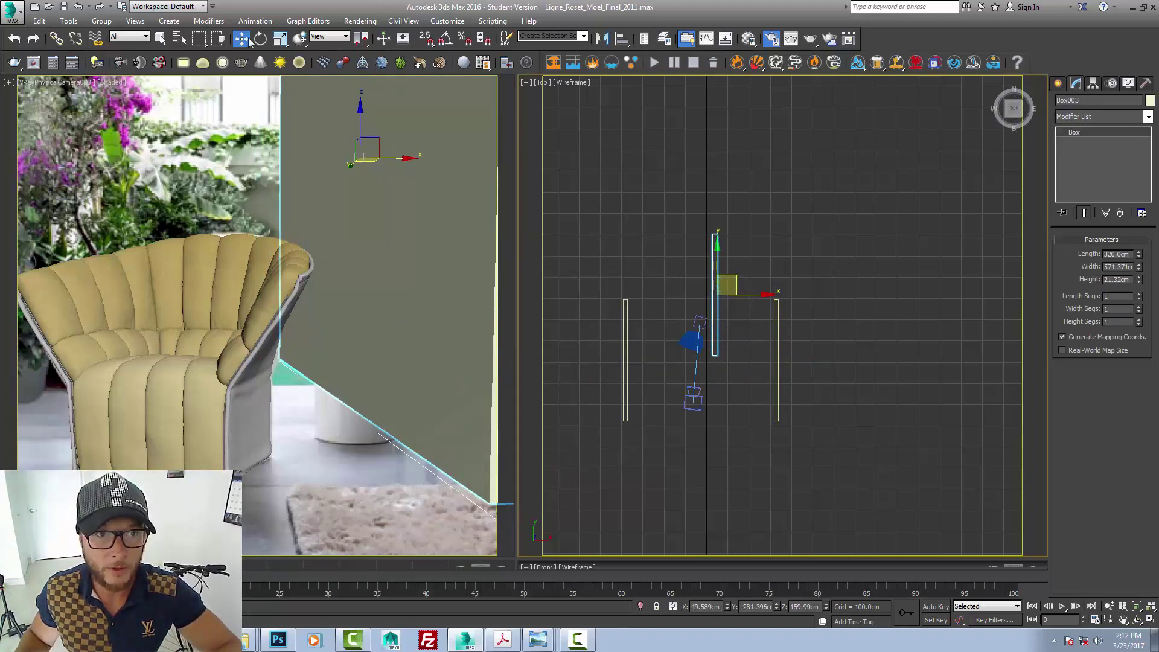
- Rotate the newest wall copy about 90 degrees in the top view and park it outside the room at about X 900 cm
key(e)
drag(767, 326, 767, 206)
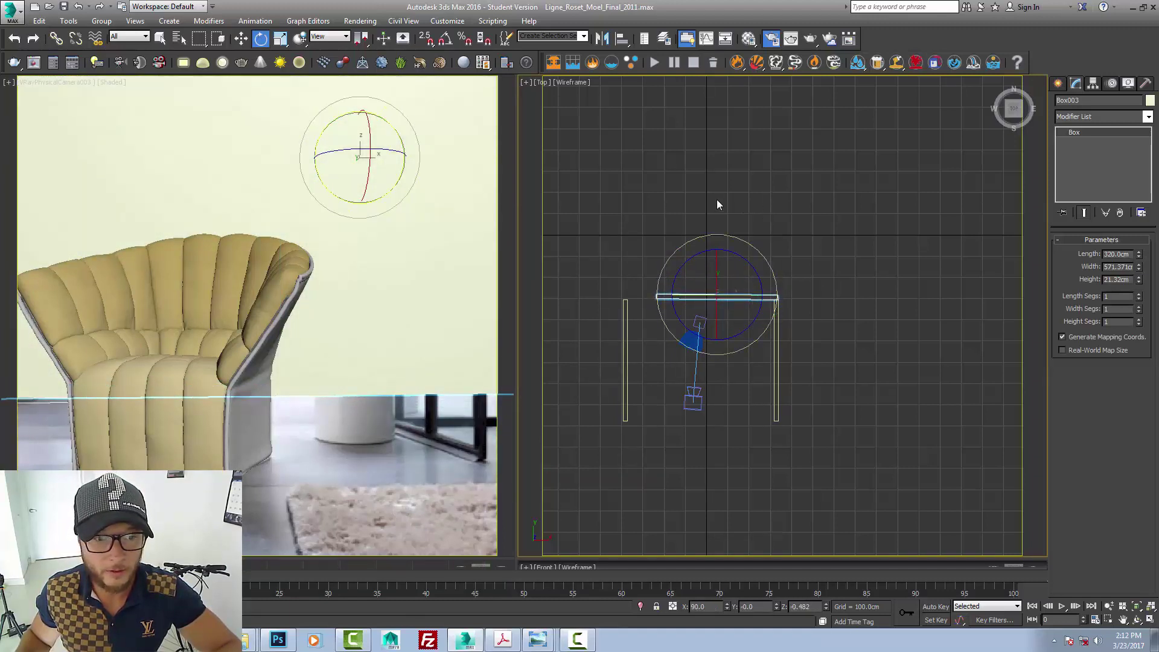
key(w)
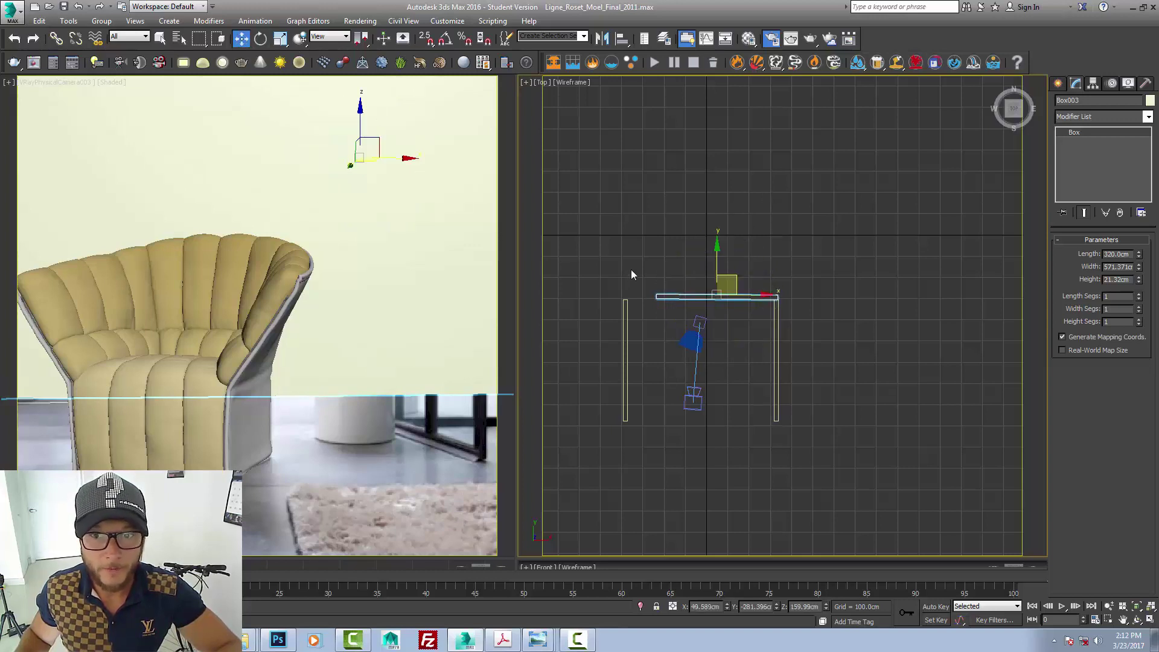
drag(729, 273, 889, 291)
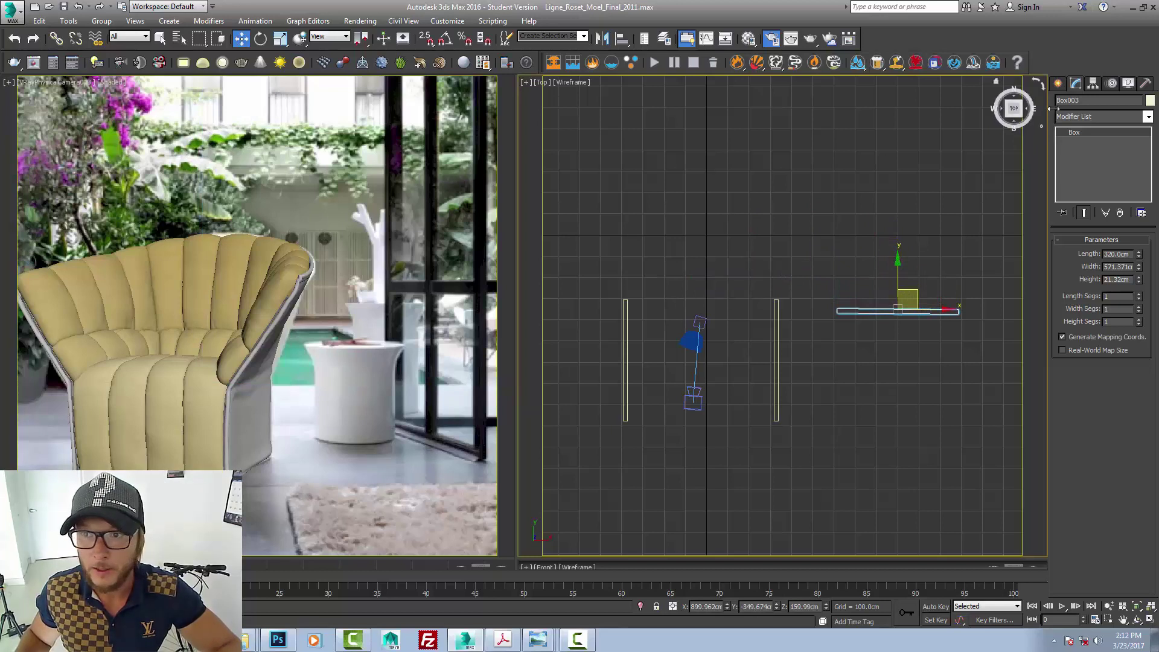
- Create a floor box in the top view spanning both side walls, about 597 cm long and 753 cm wide, with a height of -1 cm
click(1059, 85)
click(1083, 159)
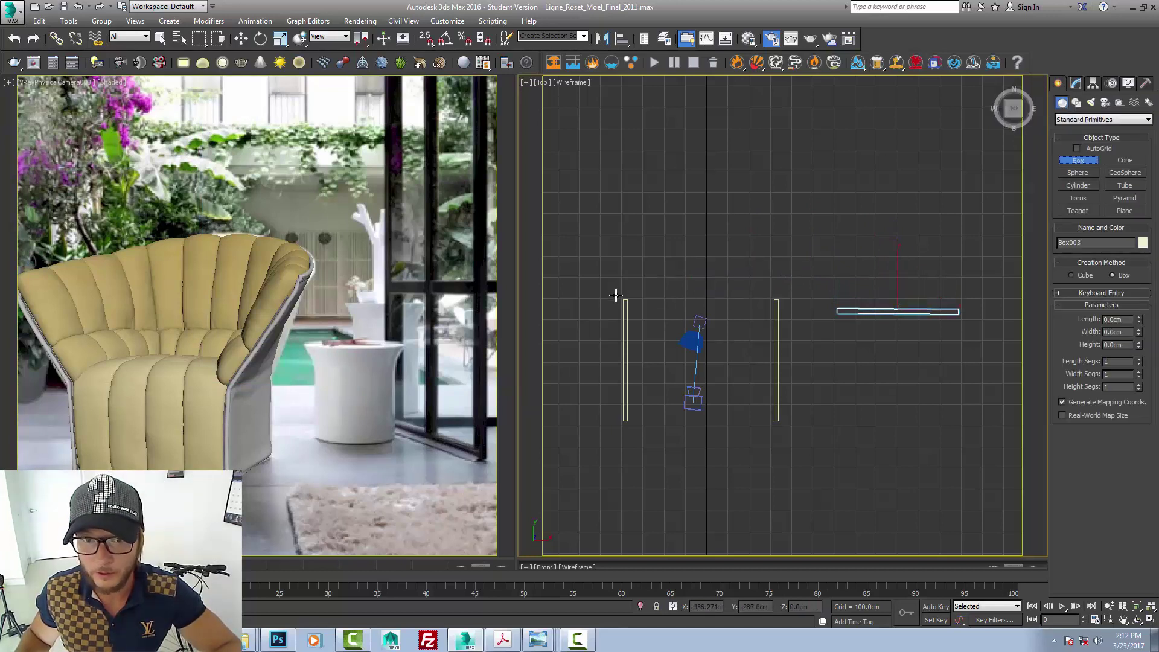
drag(619, 294, 779, 421)
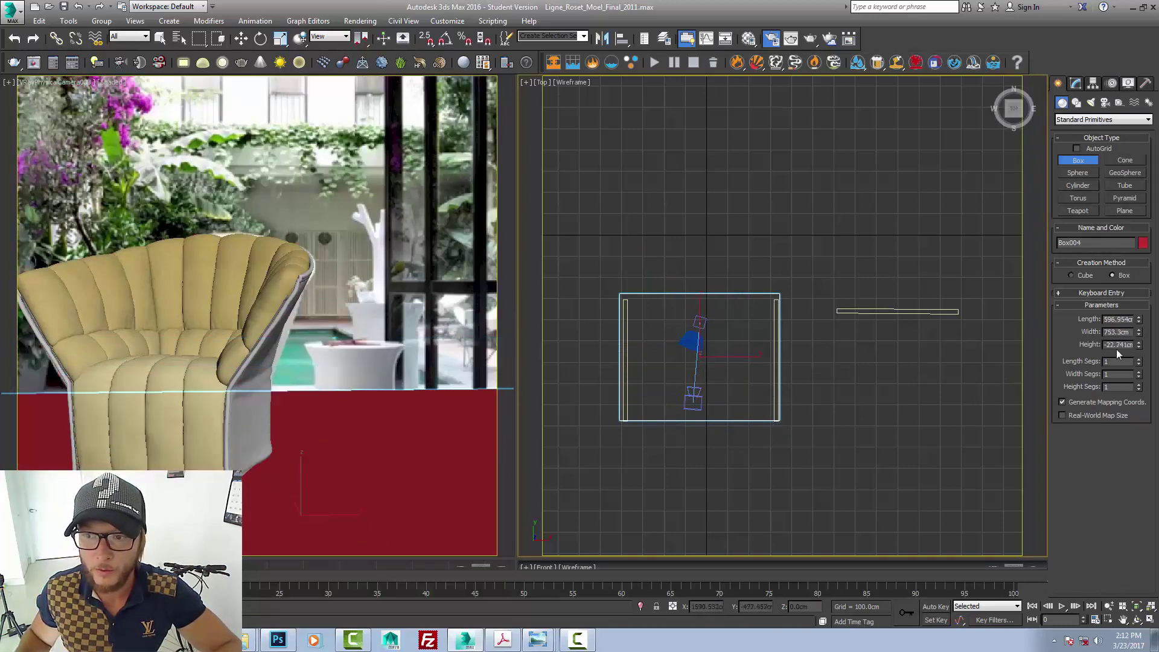
double_click(1116, 344)
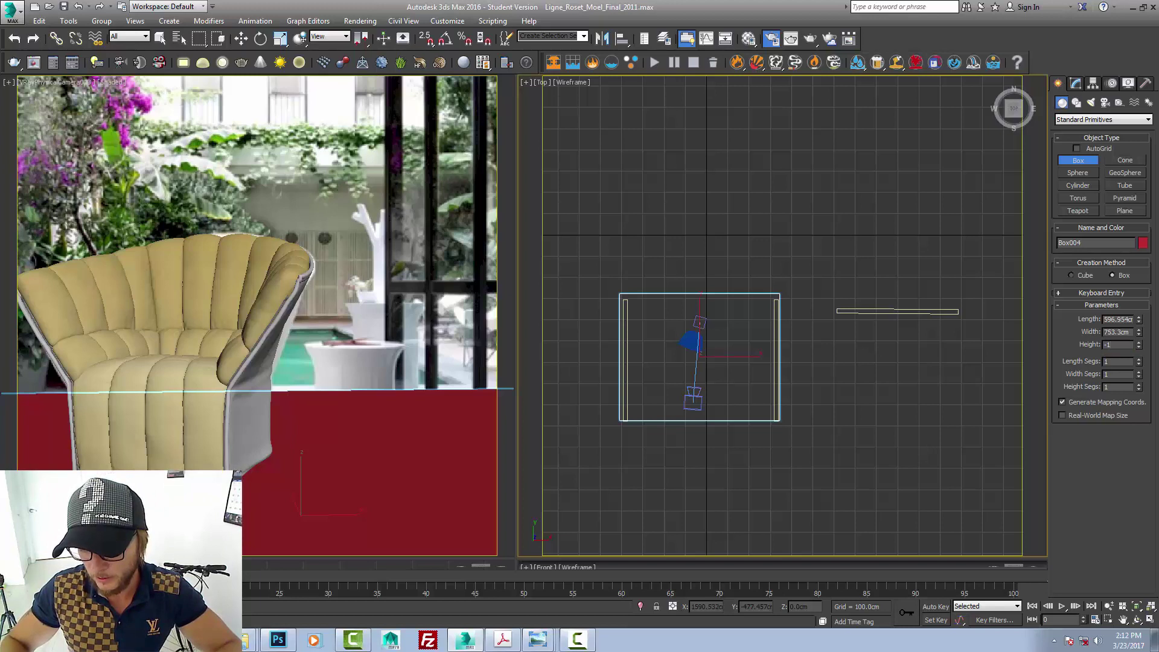
key(Return)
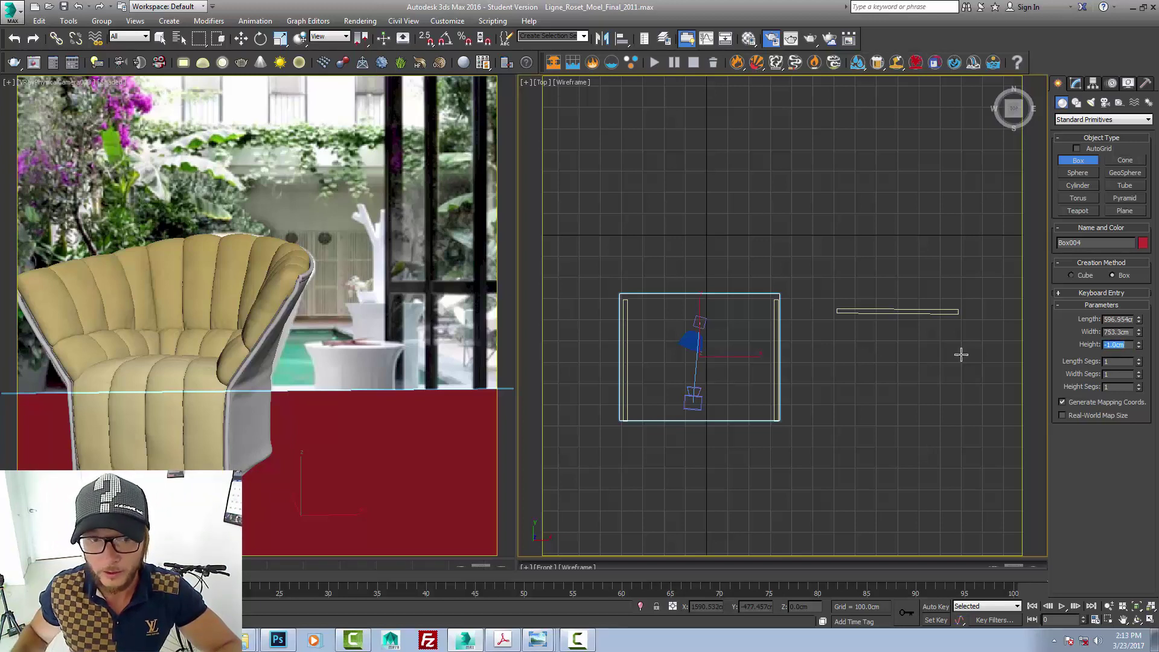
- Assign the gray VRay material to the floor box and put the Material Editor away
click(748, 38)
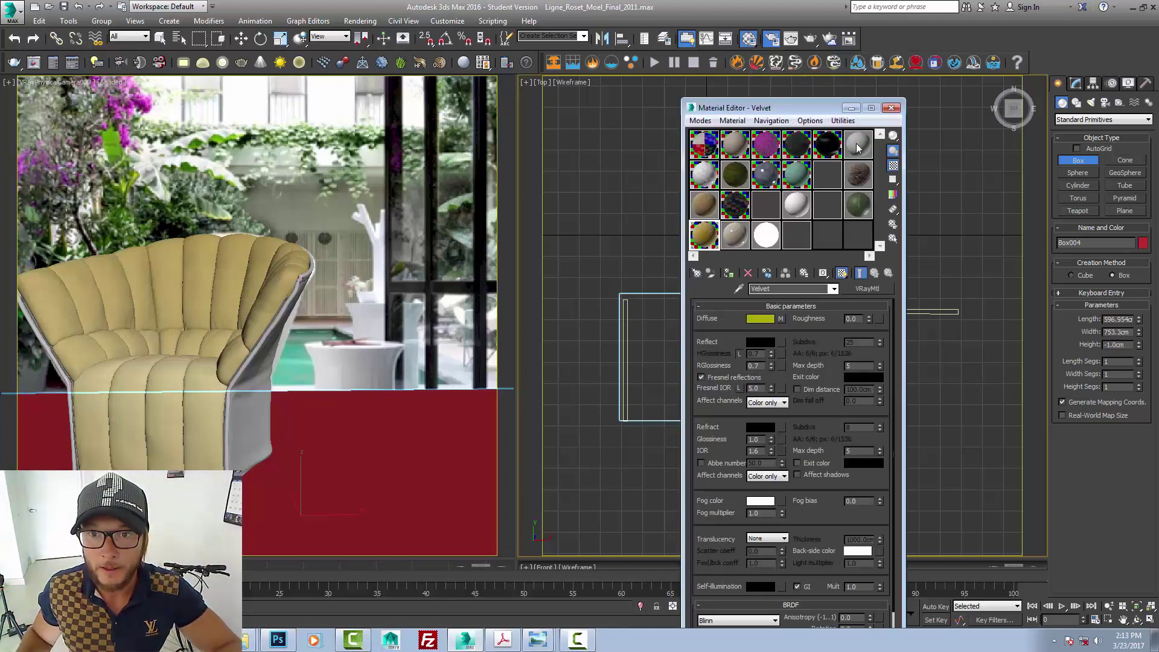
click(858, 147)
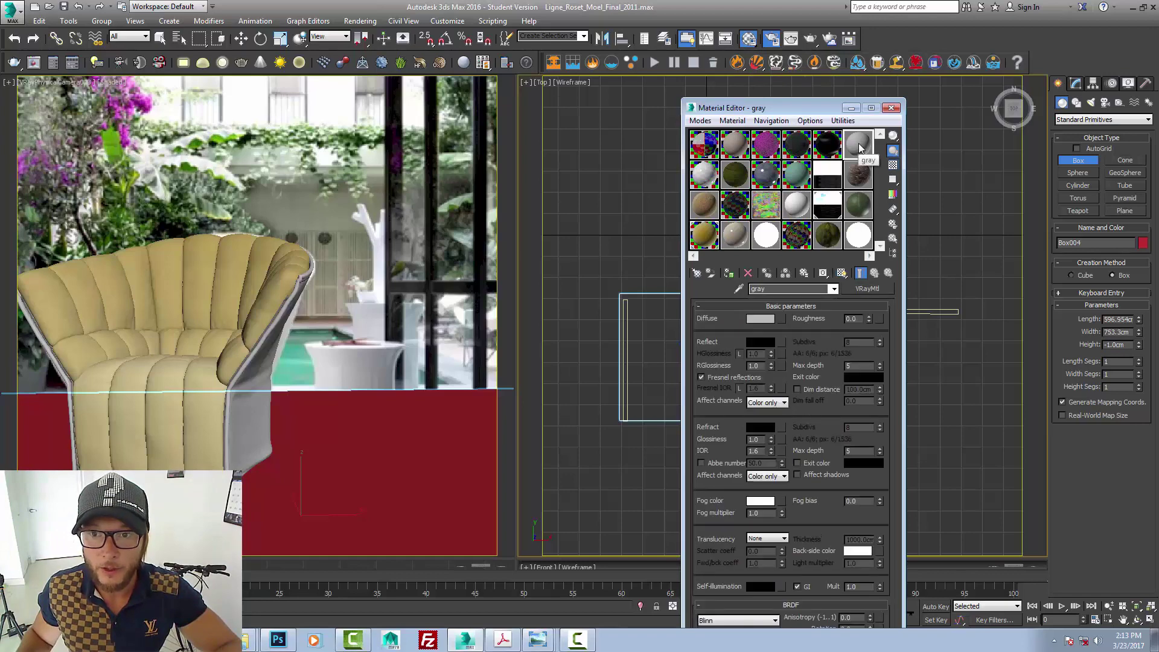
click(728, 273)
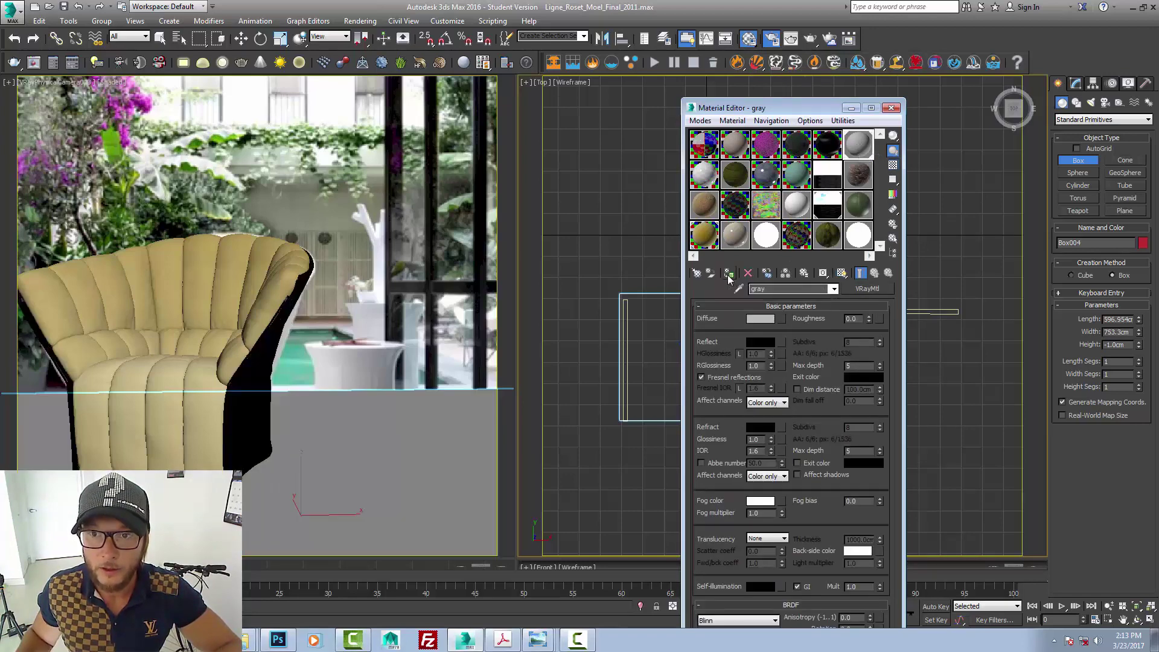
click(851, 107)
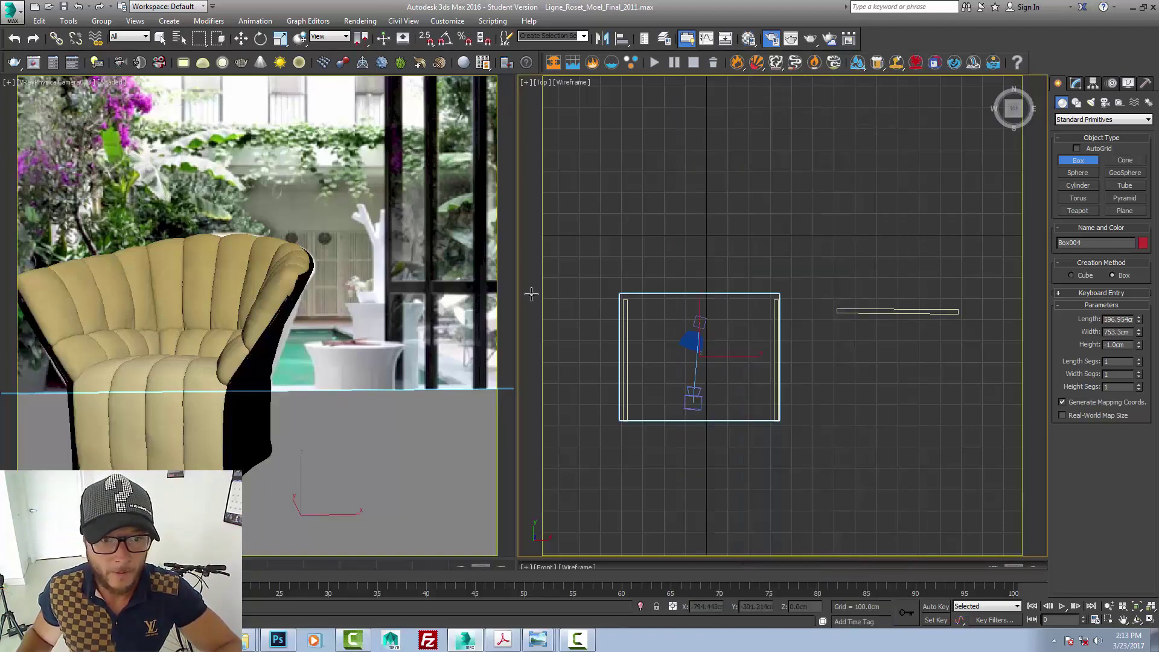
- Move the floor box along Y to about -703 cm, and shift both side walls to line up with its far edge
click(240, 40)
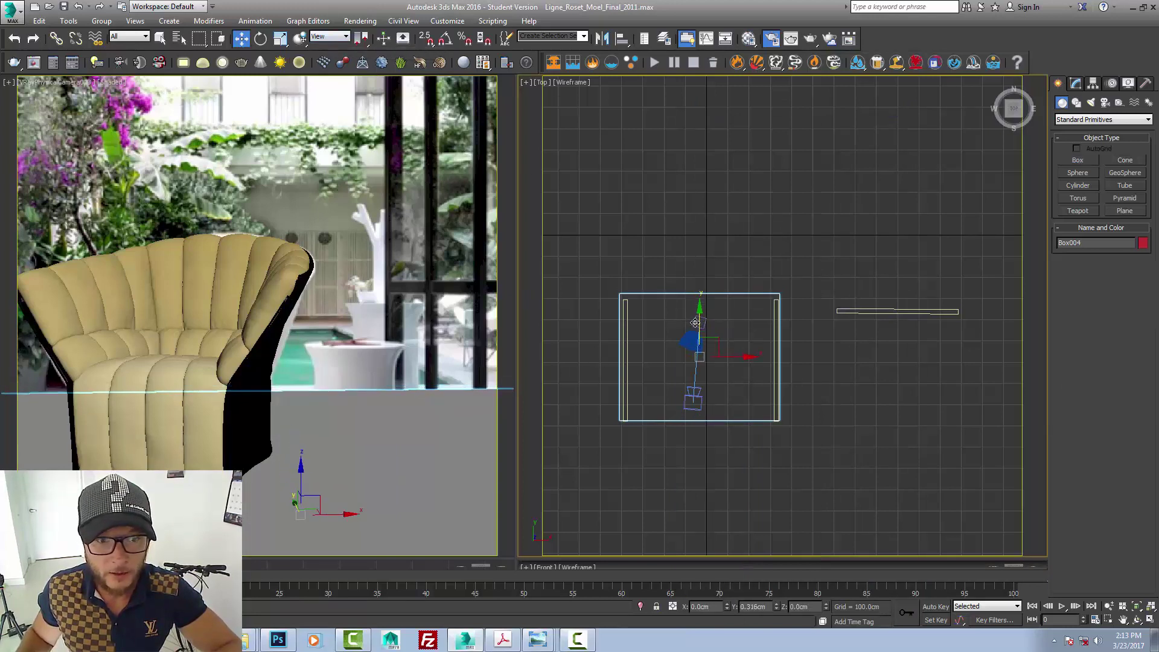
drag(695, 323, 692, 350)
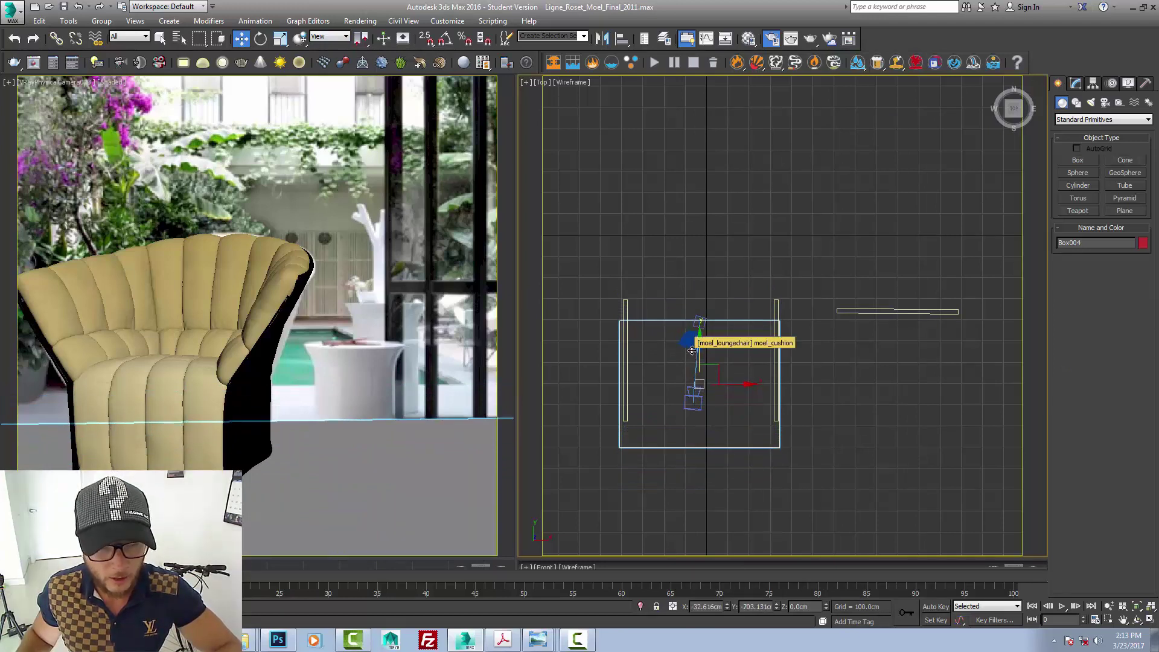
key(F3)
key(F3)
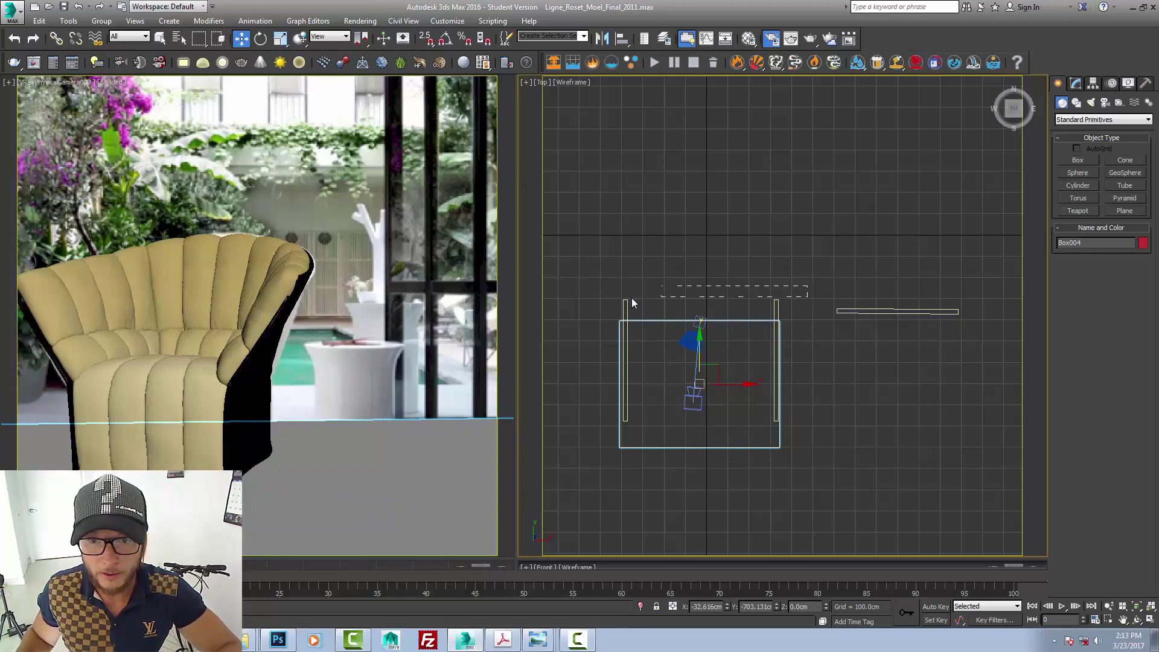
drag(588, 310, 589, 310)
drag(700, 335, 700, 355)
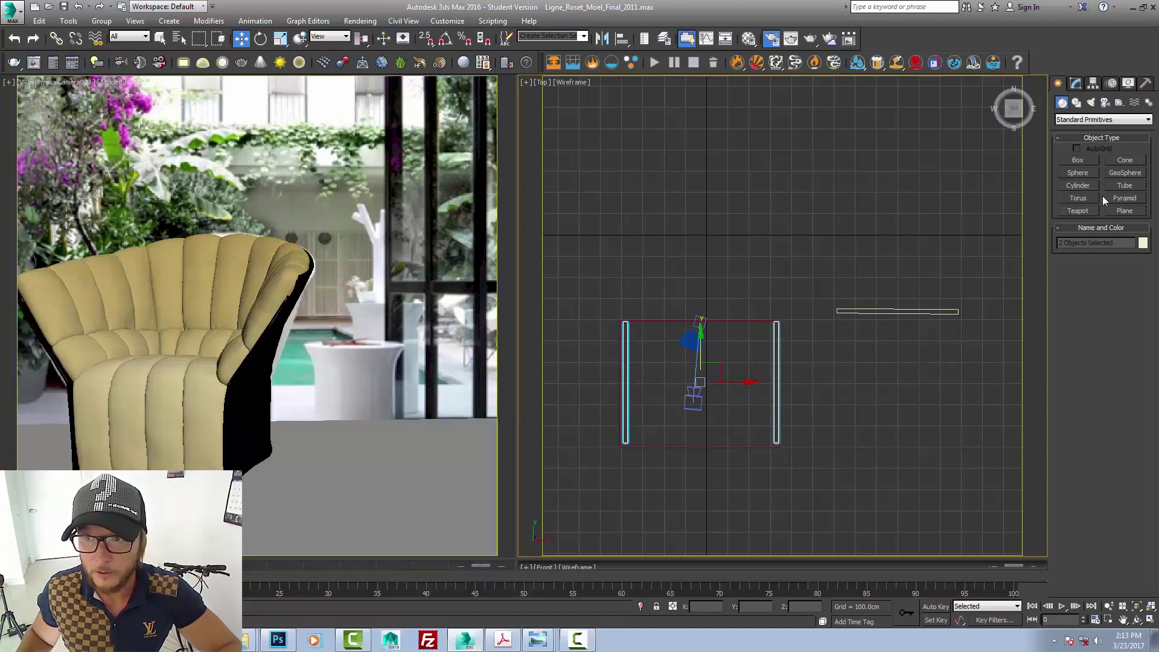
- Copy the floor box along Y to about -100 cm so the copy adjoins the original's far edge
click(754, 320)
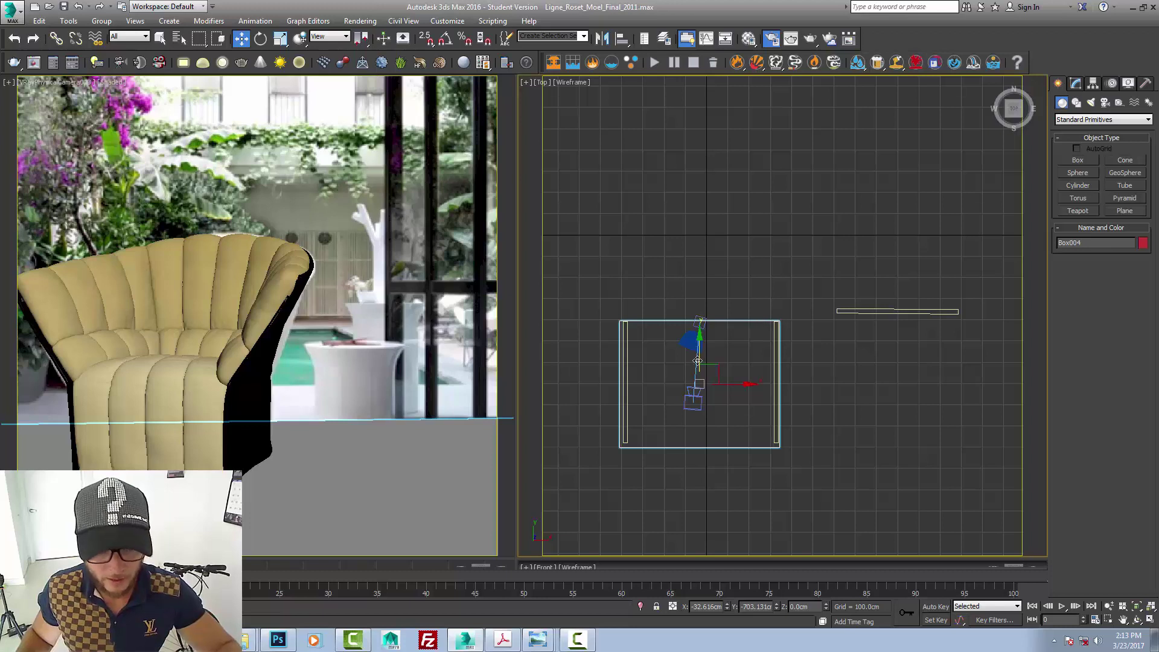
shift+drag(698, 360, 694, 232)
click(580, 370)
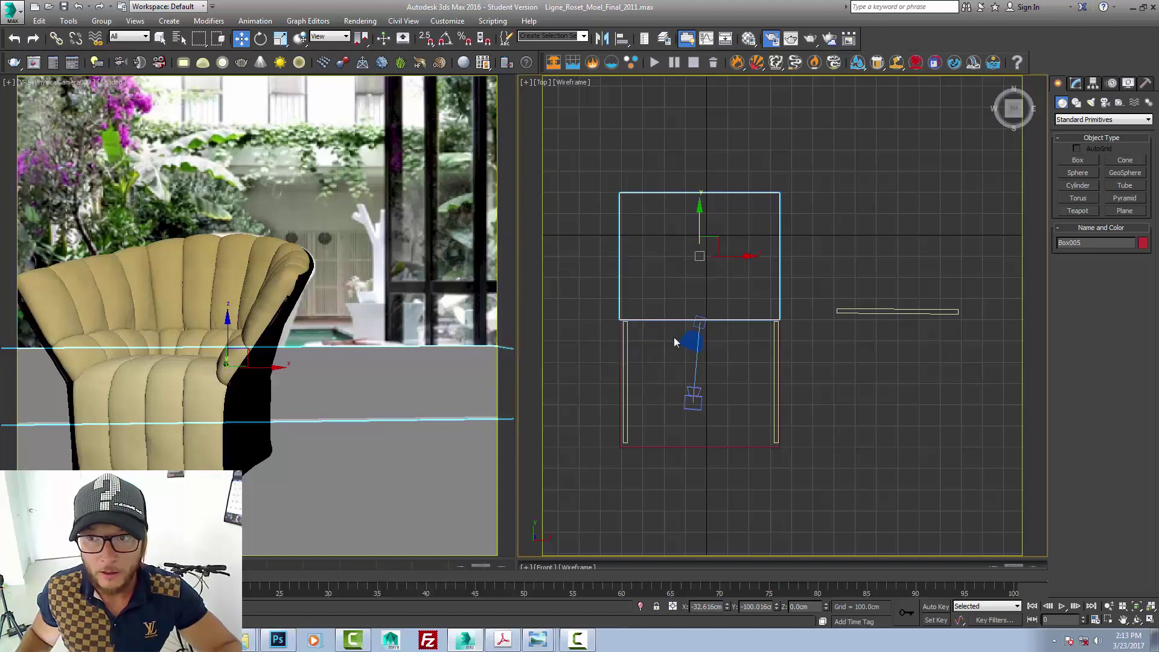
- Add an Edit Poly modifier to the floor copy and pull its far vertices in to about Y -240 cm to shorten it
click(1077, 88)
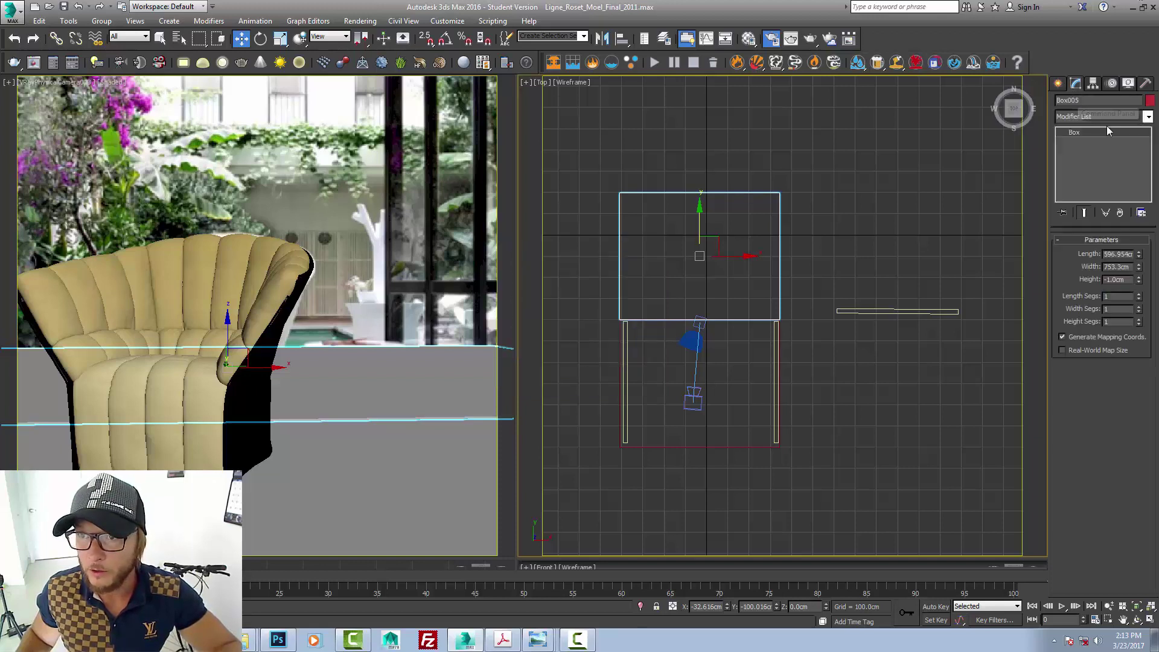
click(1148, 118)
key(e)
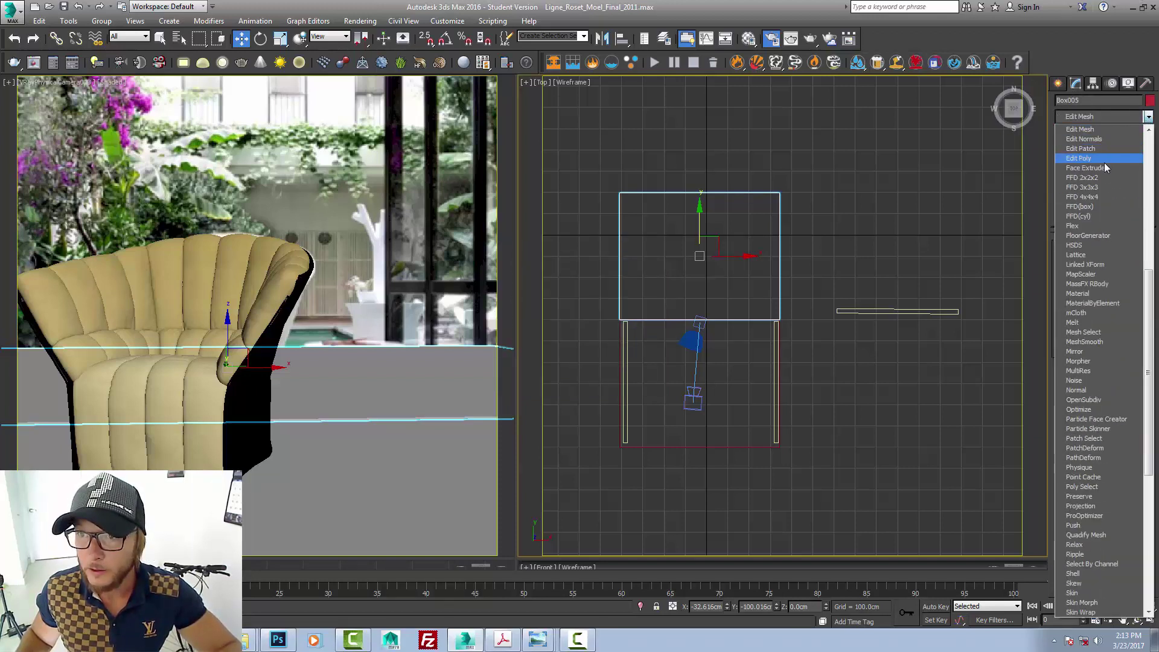
click(1103, 159)
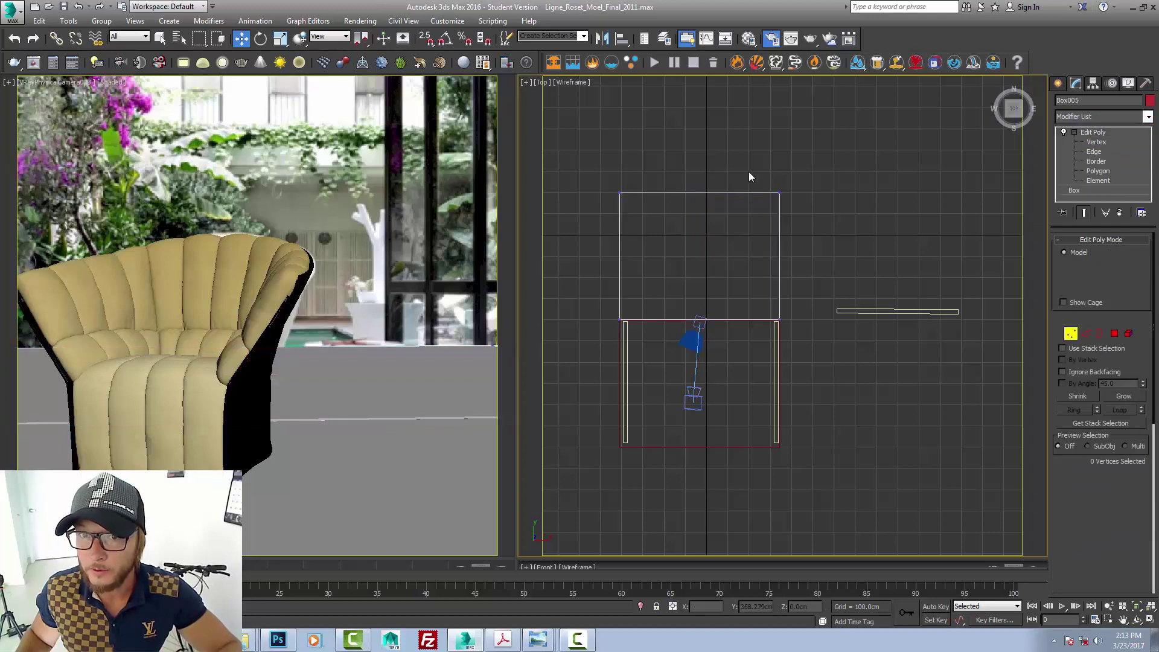
key(1)
drag(912, 156, 563, 219)
drag(700, 175, 699, 250)
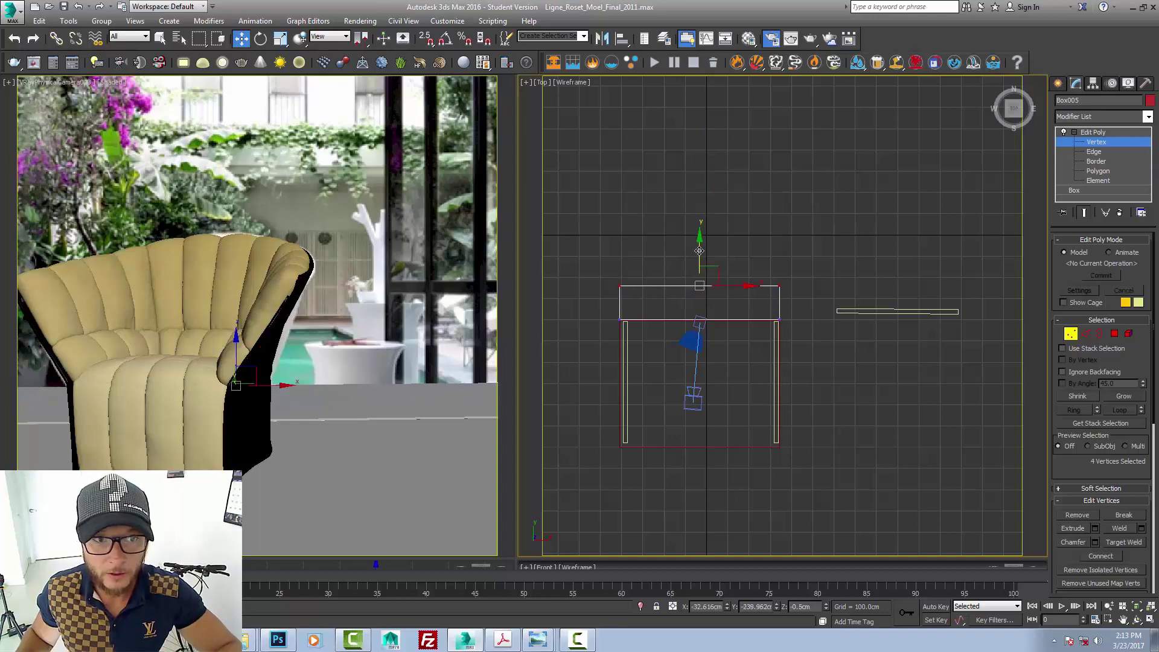
- Toggle the camera view between shaded and wireframe to compare the floor boxes with the background photo, leaving it in wireframe
click(80, 83)
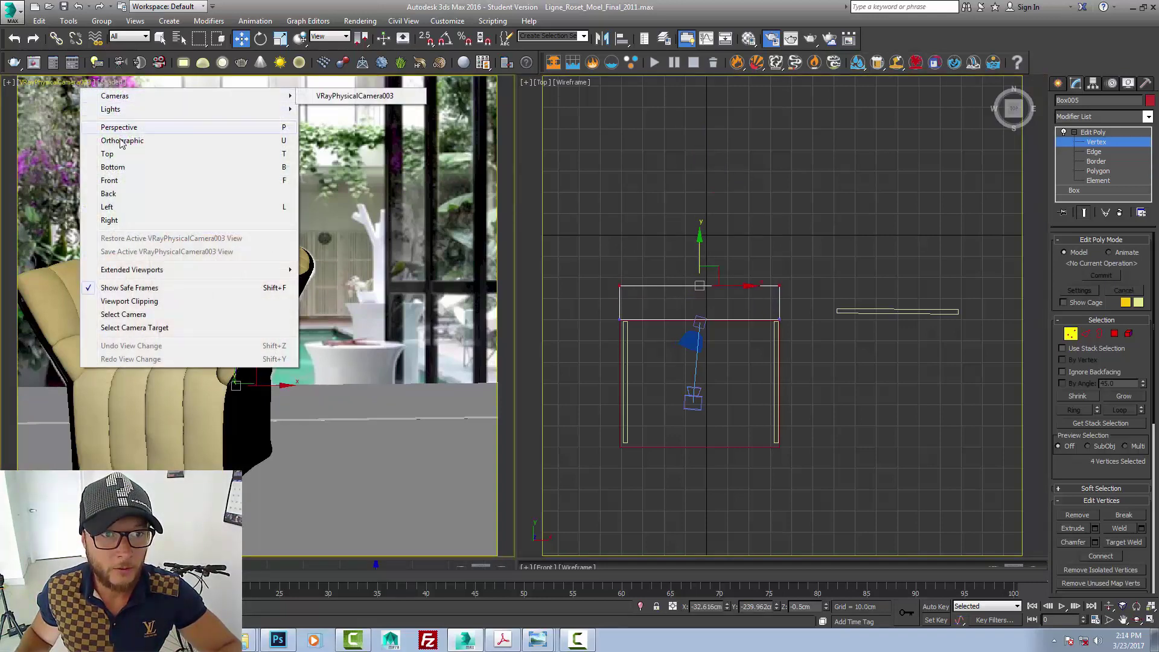
click(111, 82)
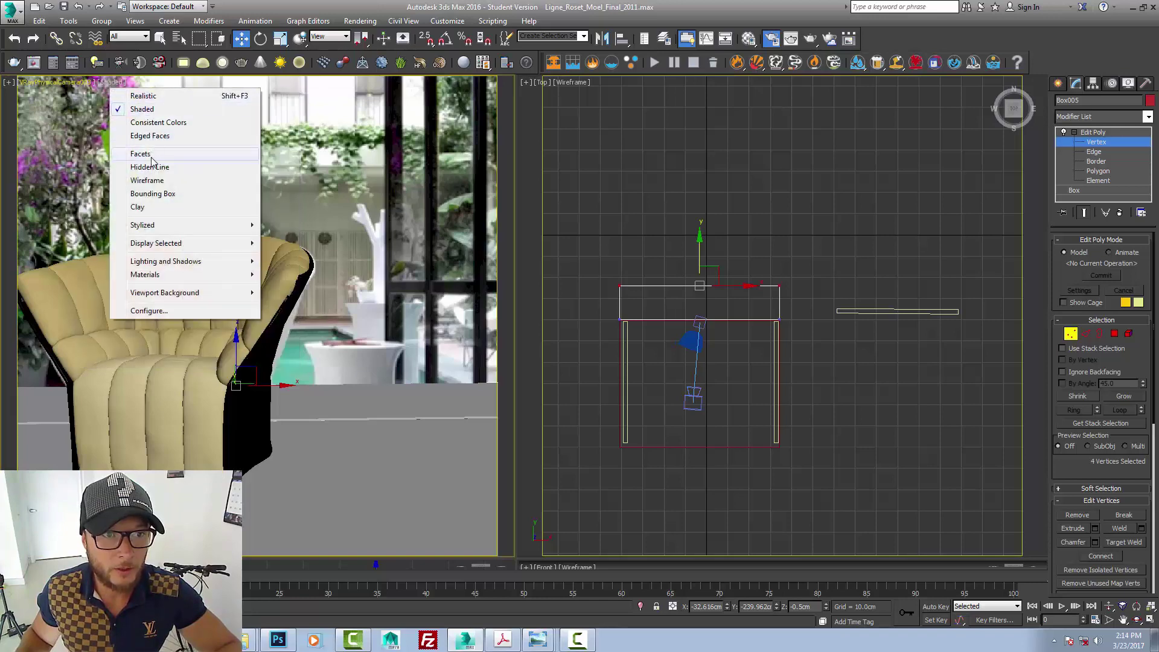
key(F3)
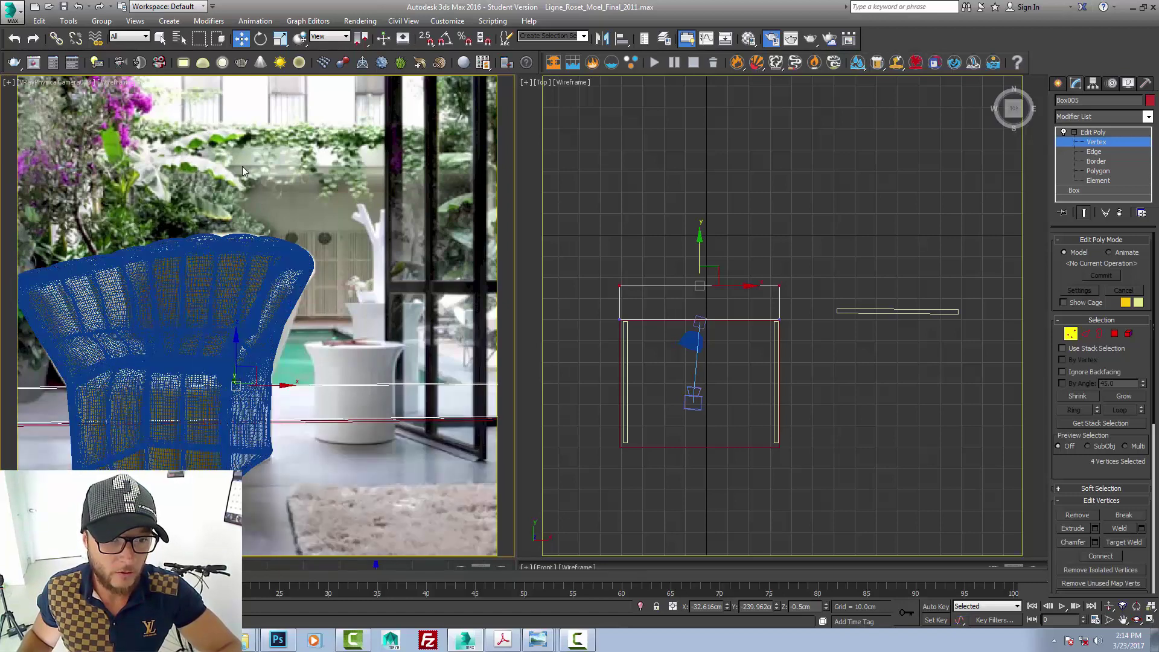
key(F3)
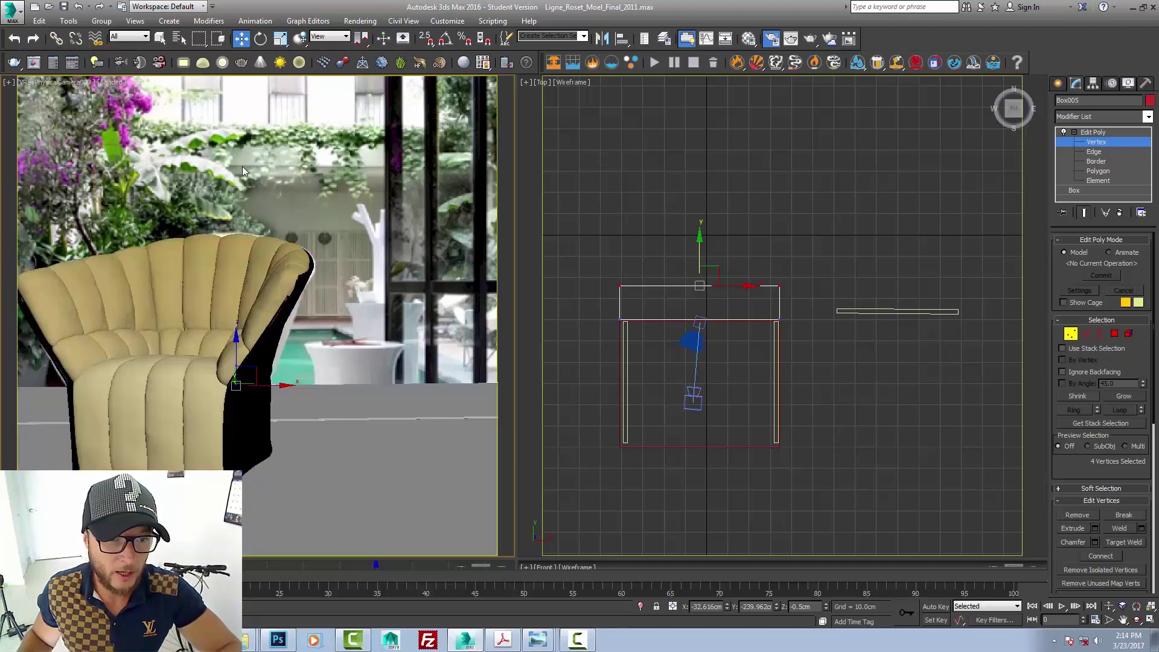
key(F3)
key(F3)
key(F3)
key(F3)
key(F3)
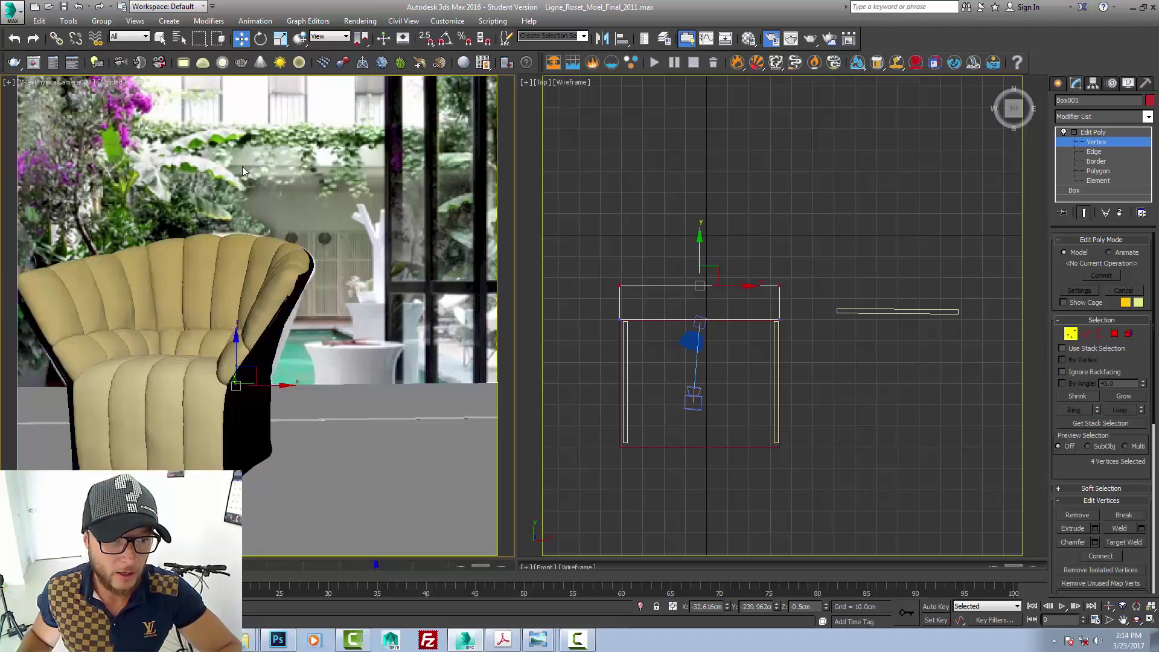
key(F3)
key(F3)
key(F3)
key(F3)
key(F3)
key(F3)
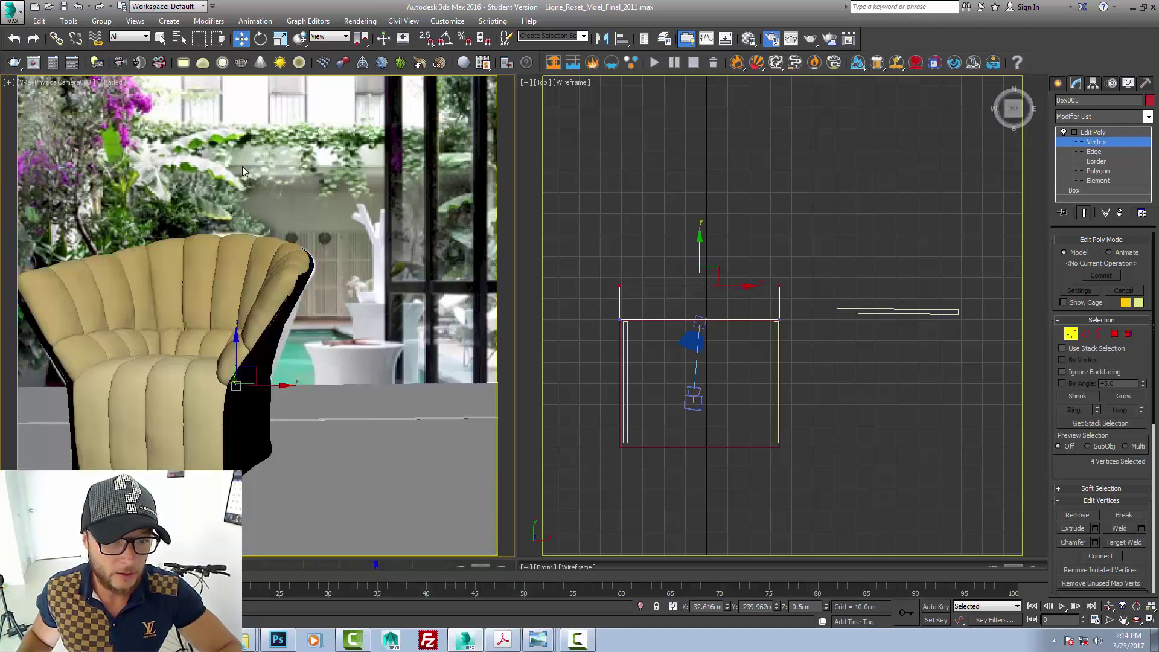
key(F3)
key(F3)
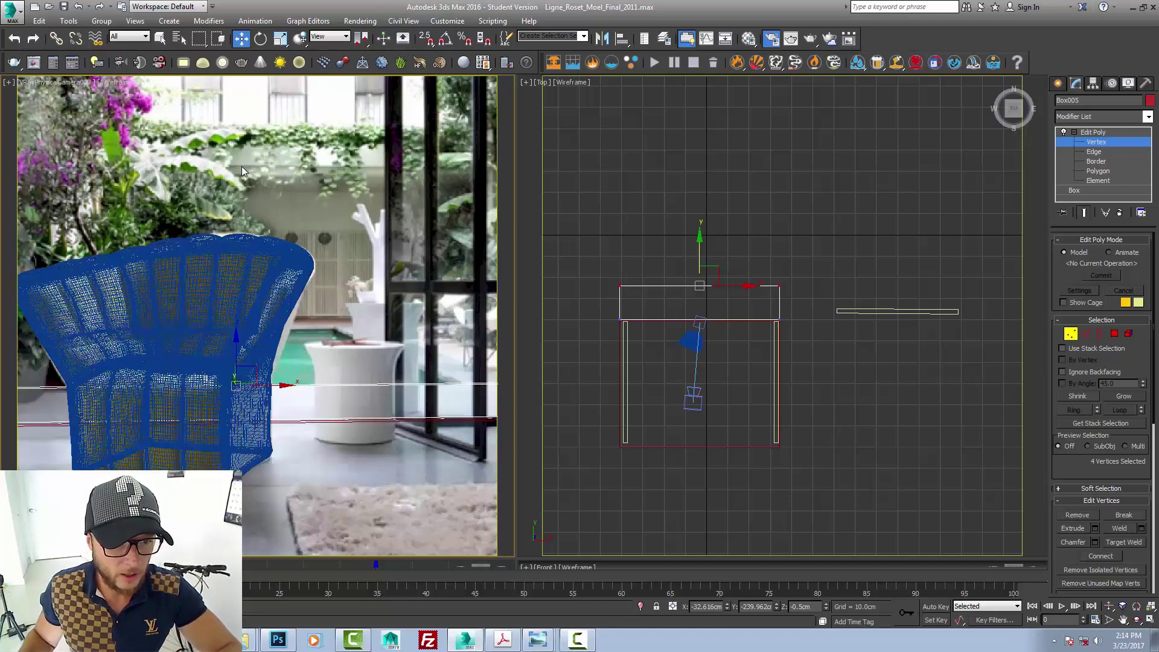
key(F3)
key(F3)
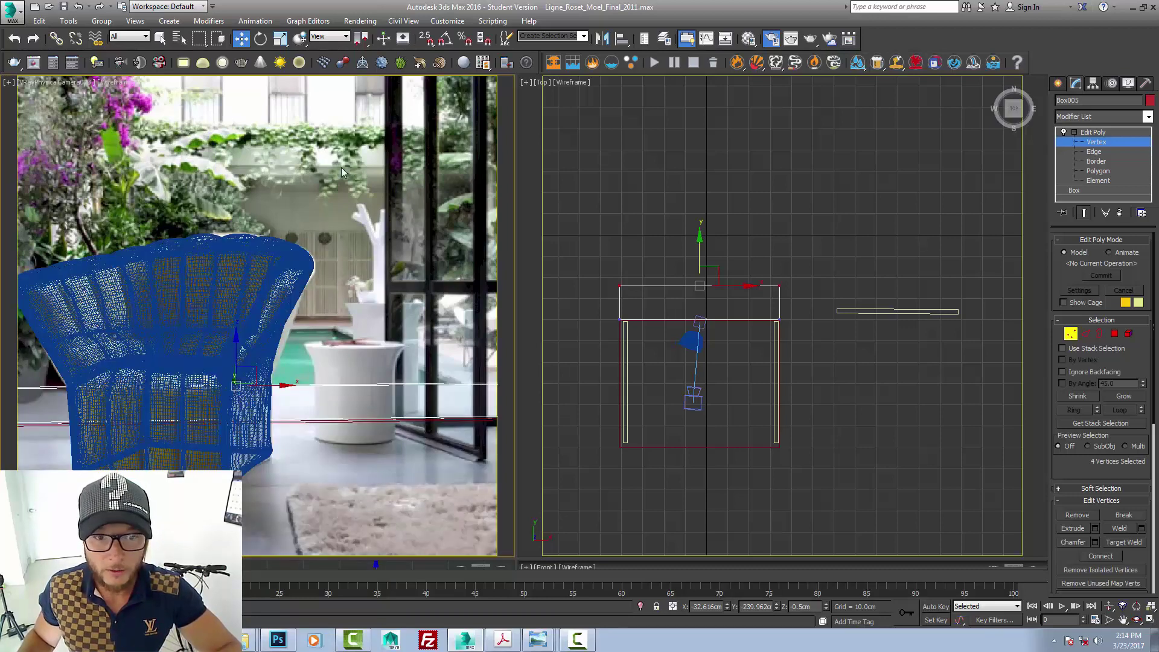
- Copy the shortened floor strip along Y to about 62 cm so the copy adjoins its far edge
click(1094, 133)
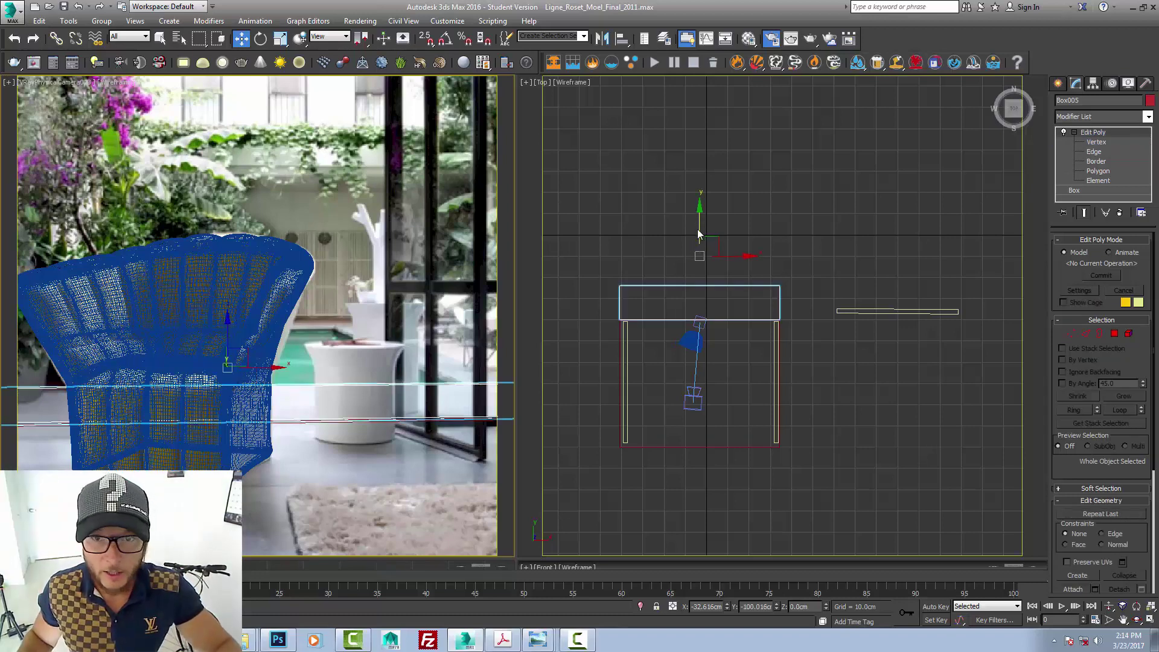
shift+drag(697, 230, 700, 194)
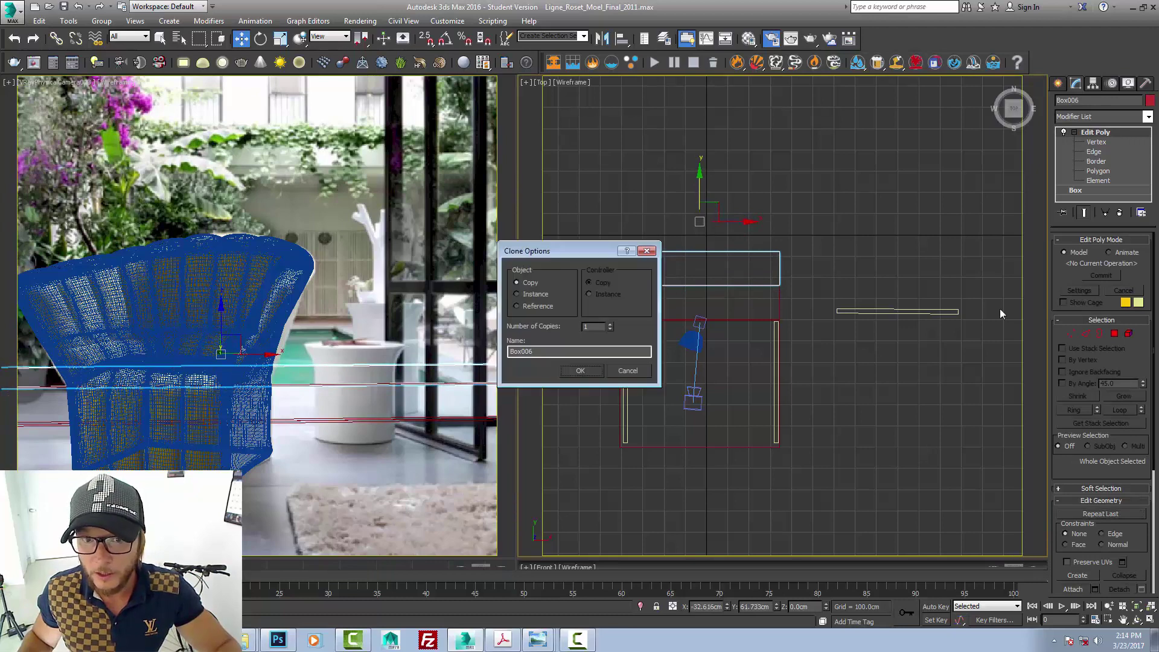
click(577, 373)
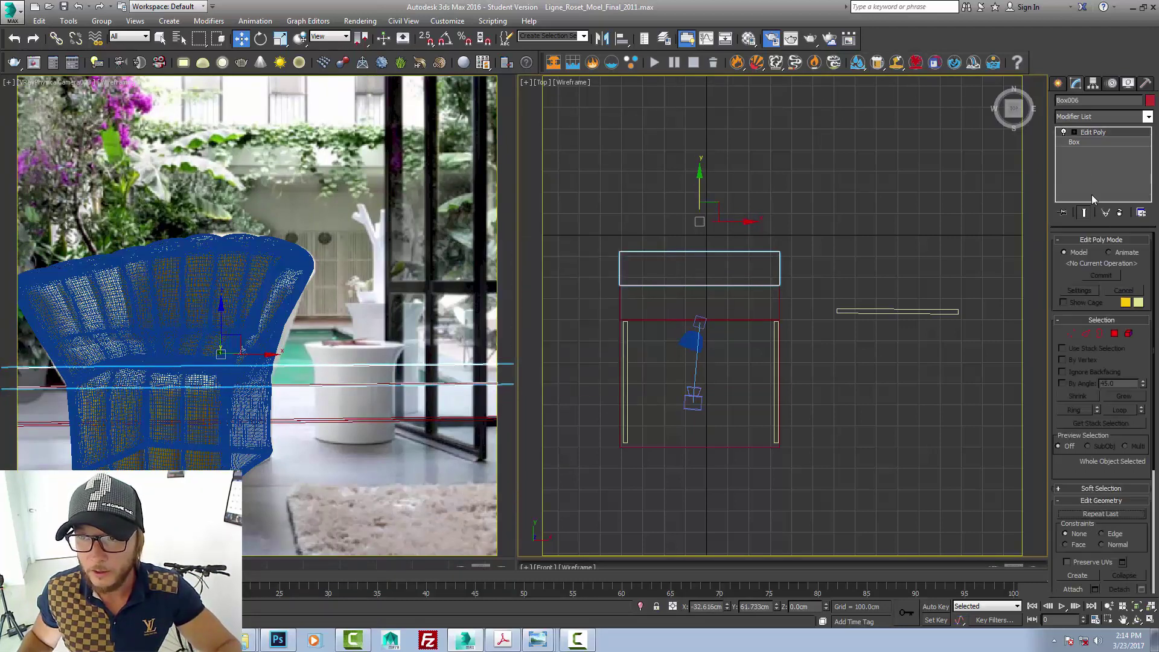
- Reshape the new strip at vertex level into a narrow piece along the floor's +X side, with far vertices at about Y 601 cm
click(1070, 334)
drag(606, 289, 800, 266)
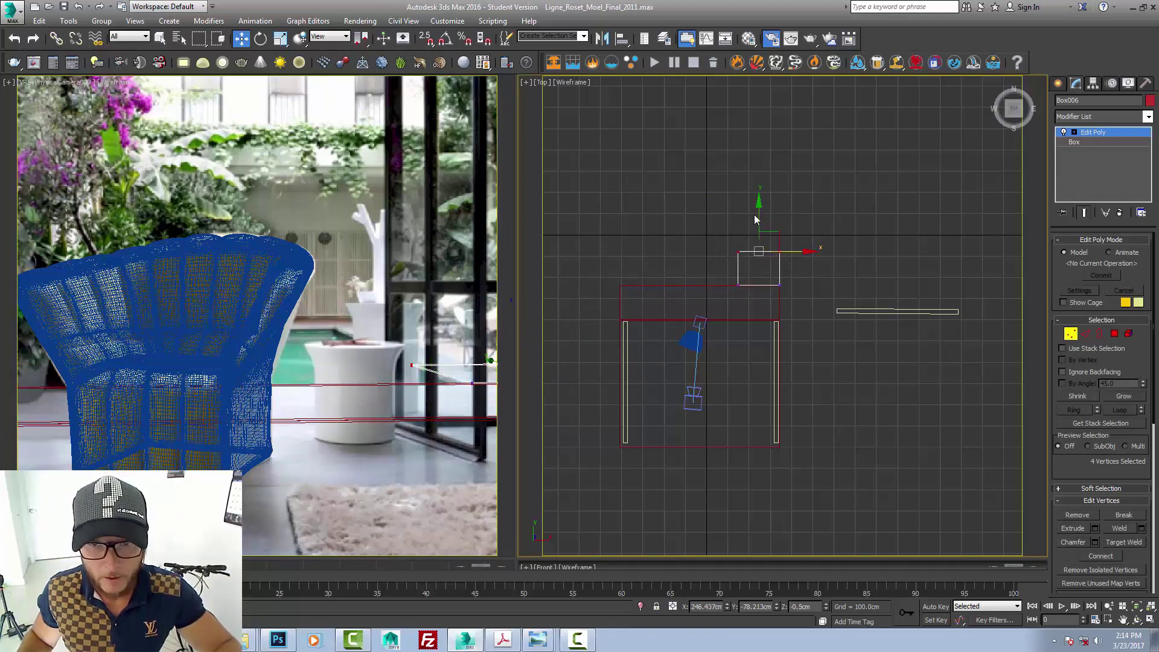
drag(761, 224, 755, 74)
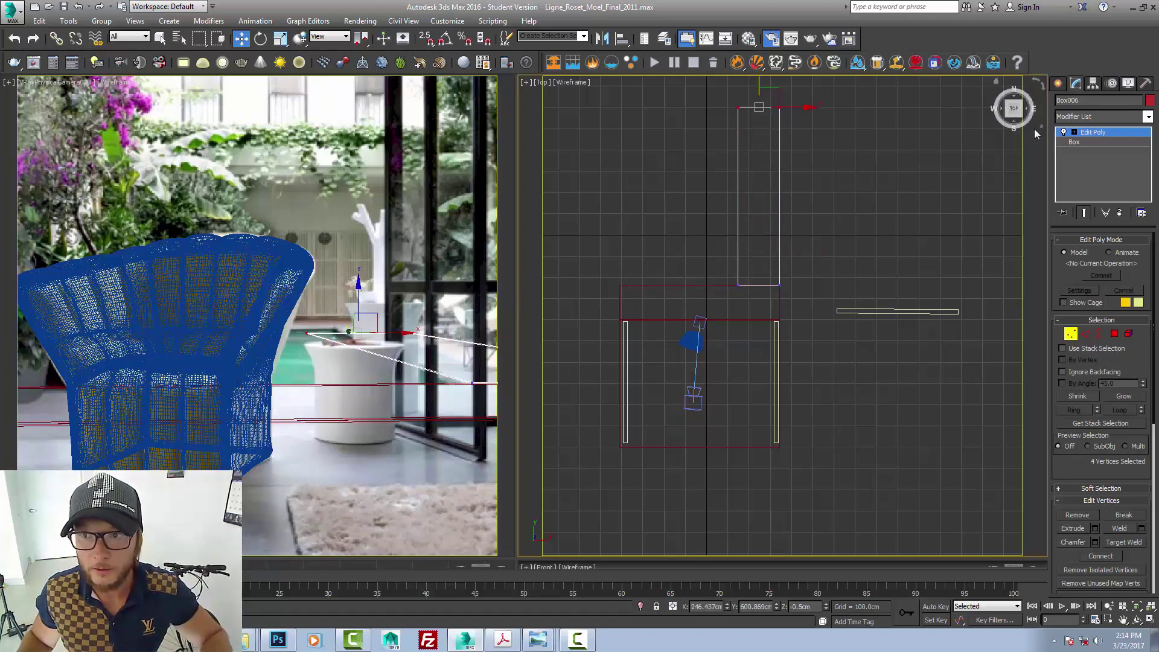
- Copy the long narrow floor strip along X to about -589 cm, aligning it with the floor's opposite side
click(1095, 132)
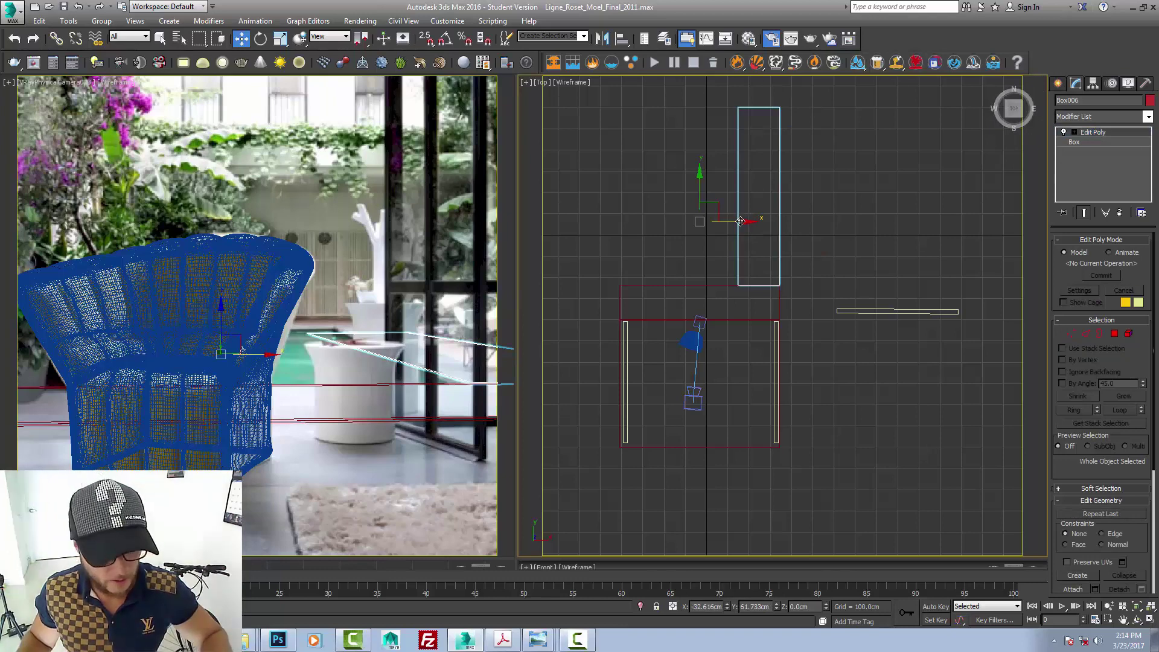
shift+drag(742, 220, 620, 221)
click(580, 371)
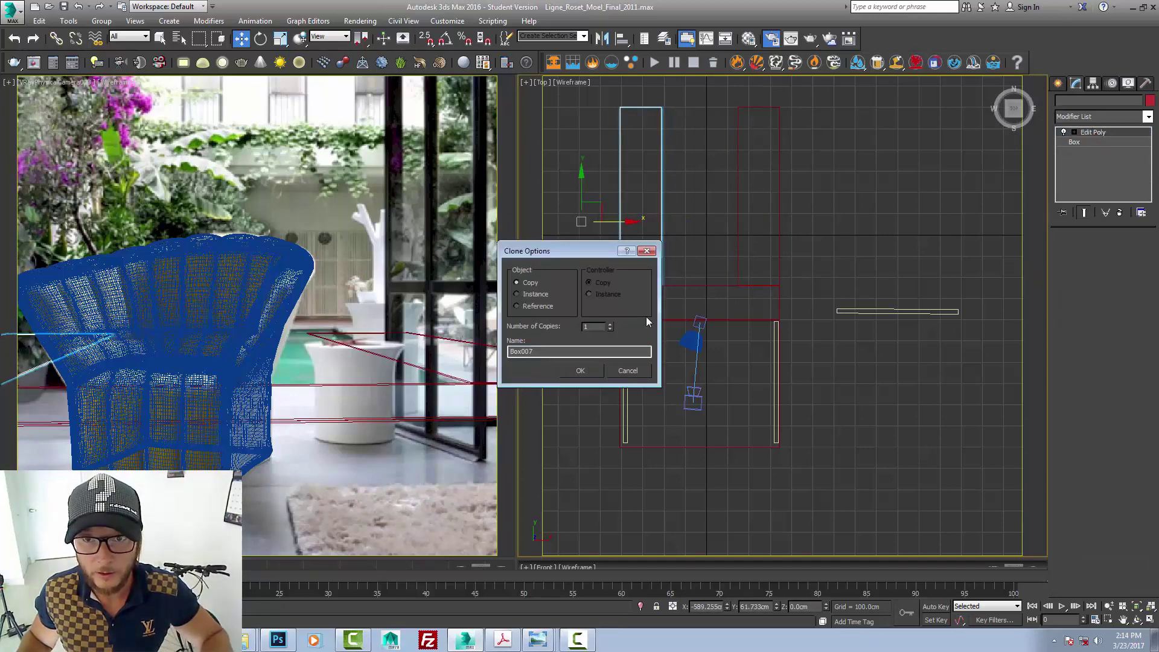
- Copy the crosswise floor strip along Y to about 901 cm so it joins the far ends of the two narrow strips
middle_drag(689, 177, 653, 285)
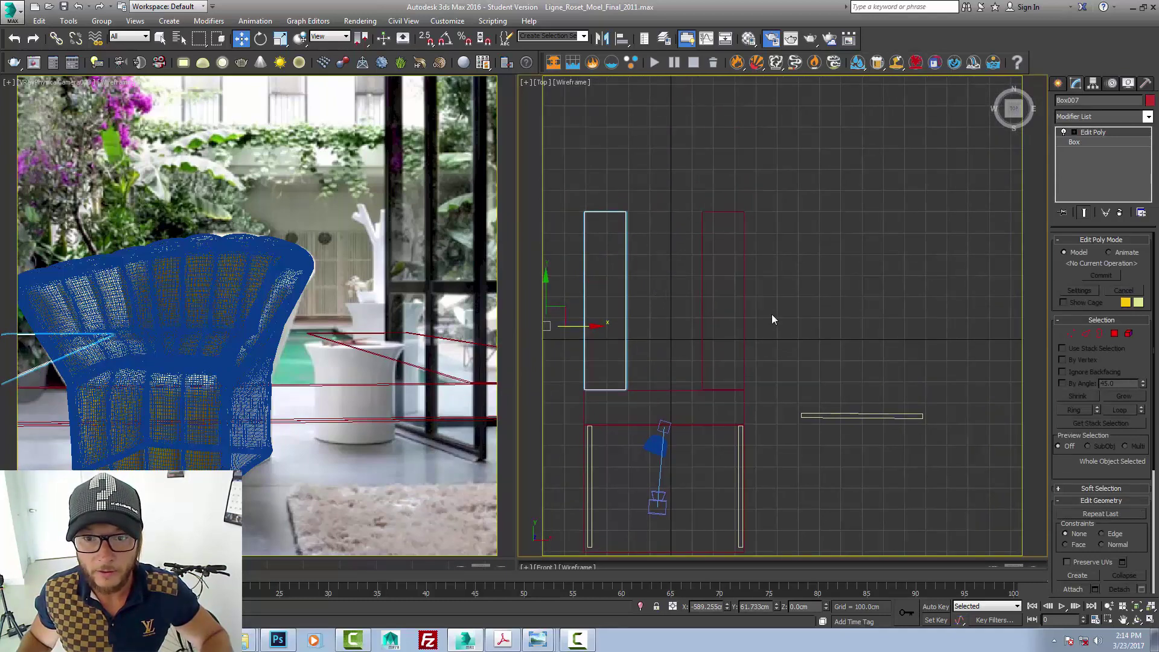
middle_drag(674, 384, 723, 399)
click(721, 406)
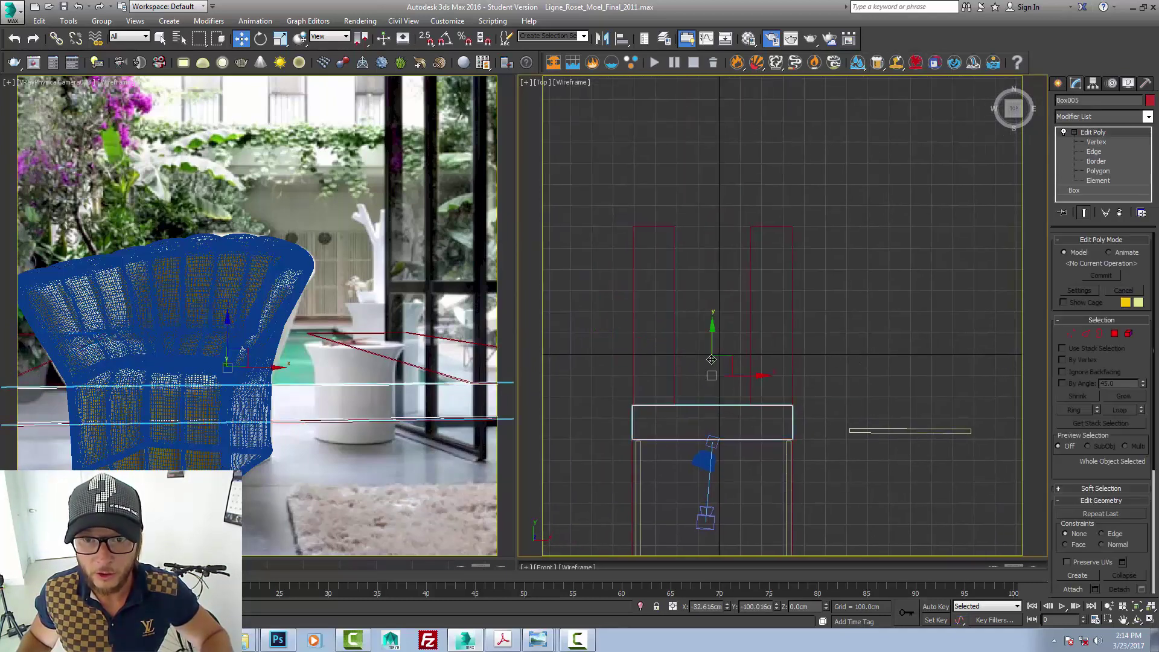
shift+drag(712, 360, 724, 140)
click(580, 370)
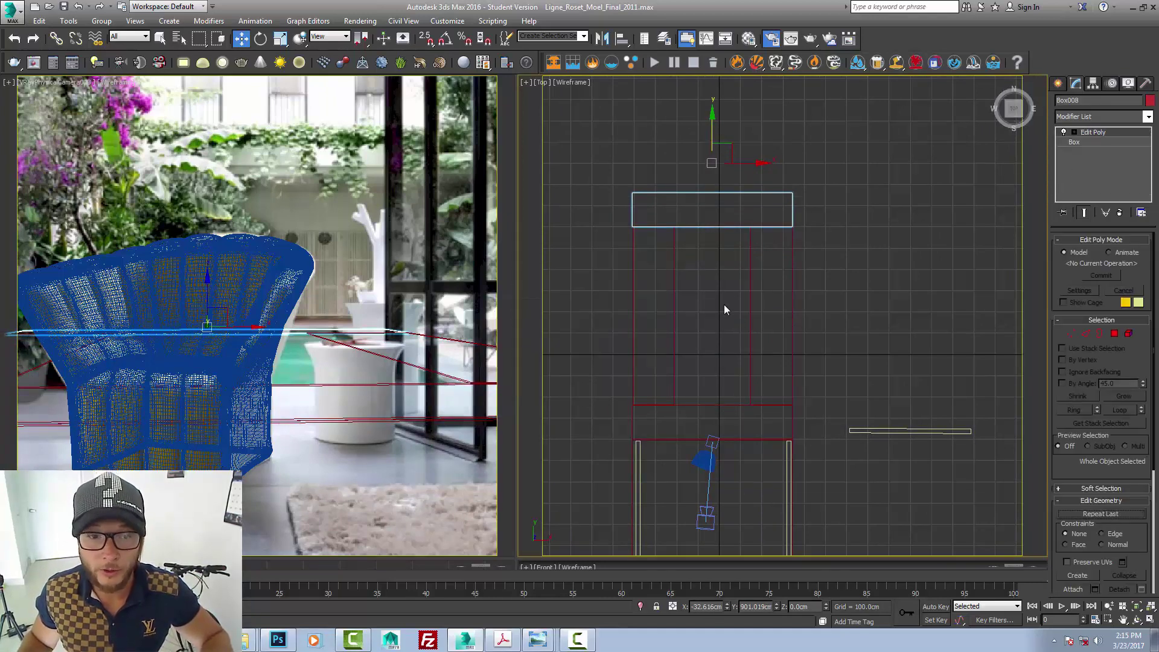
- Create a back wall box beyond the far floor strip, about 60 cm long, 759 cm wide and 304 cm high
click(1057, 83)
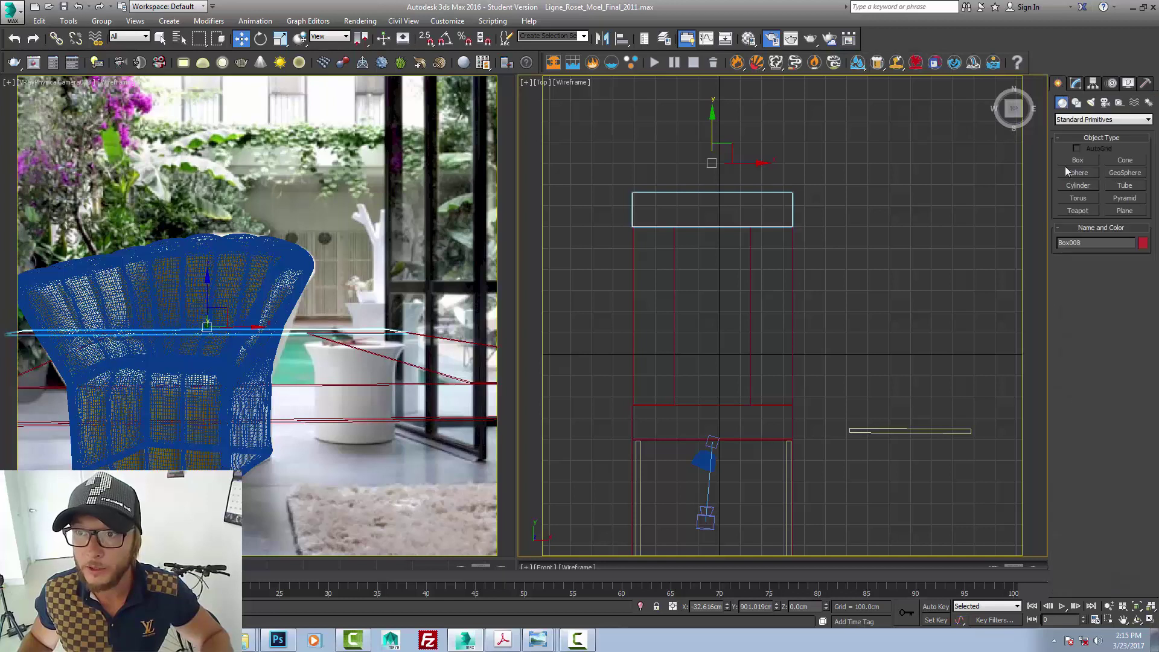
click(1072, 161)
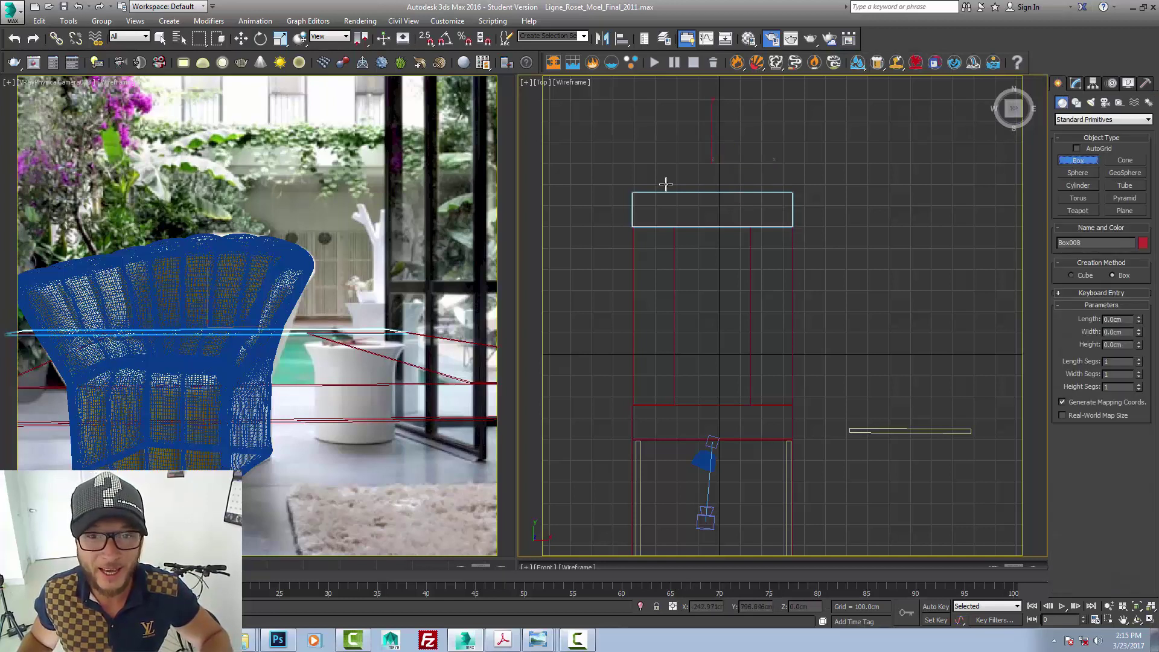
drag(630, 170, 791, 182)
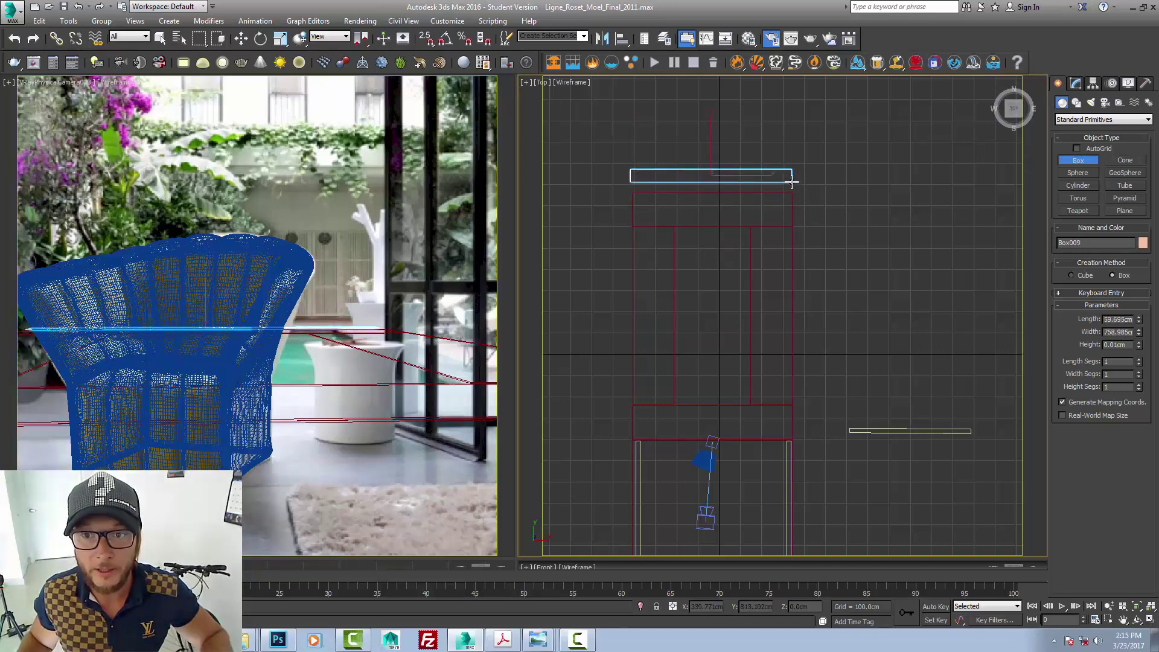
click(781, 121)
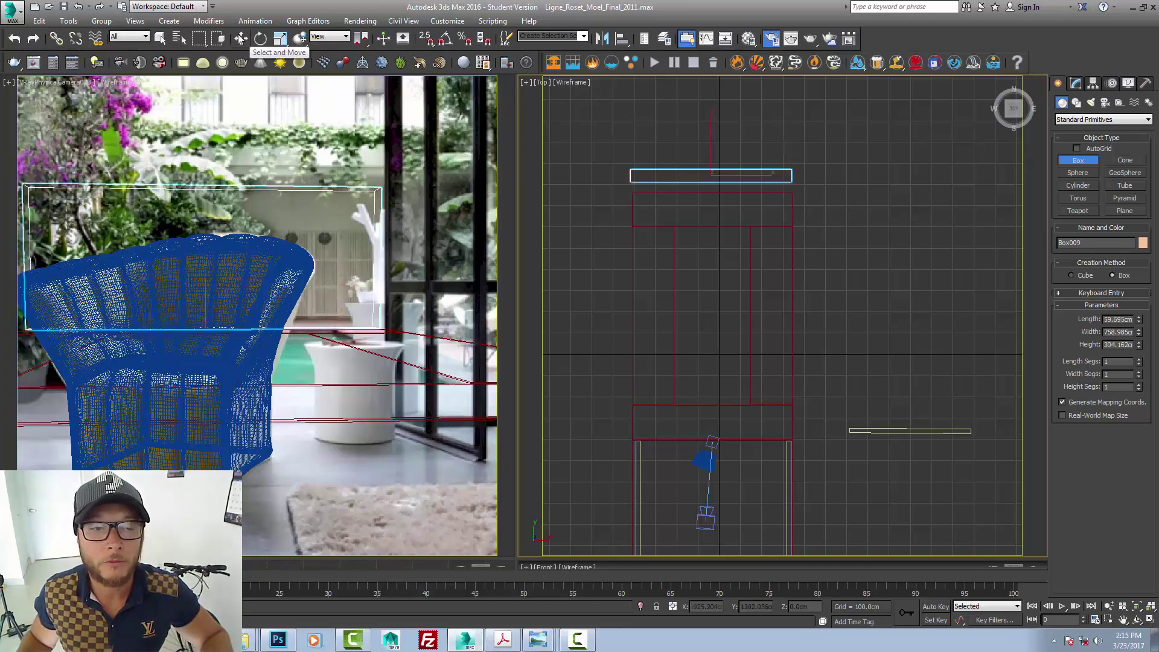
- Move the back wall box along Y to about 791 cm so its near face meets the far floor strip's edge
click(241, 38)
drag(712, 142, 712, 152)
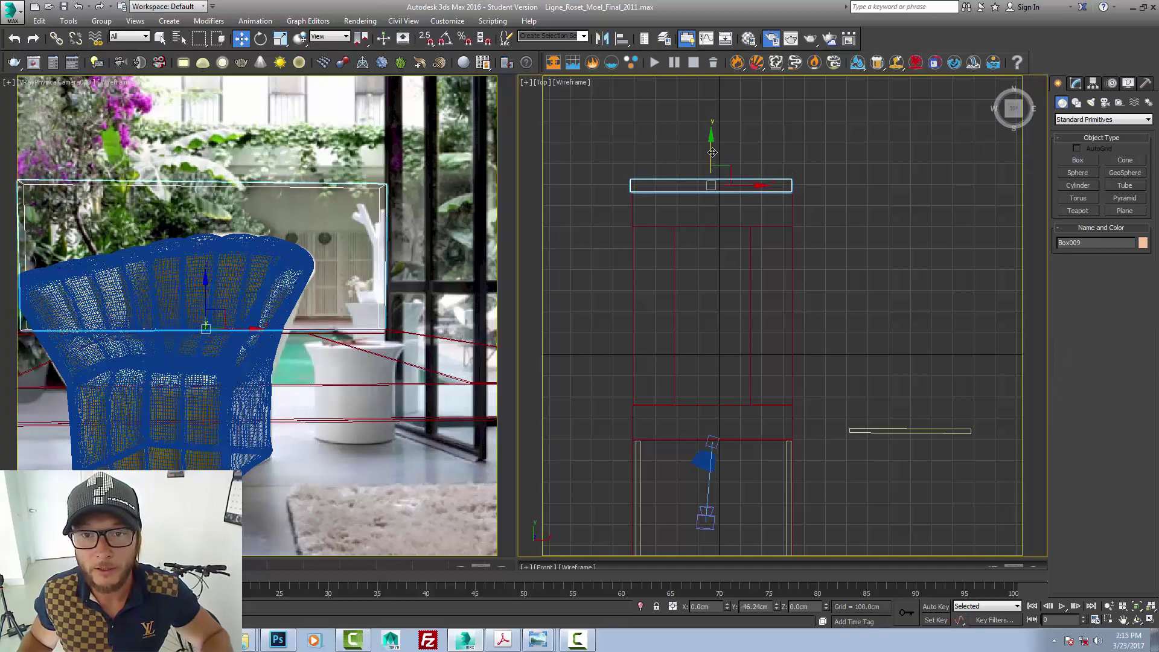
scroll(670, 200, up, 6)
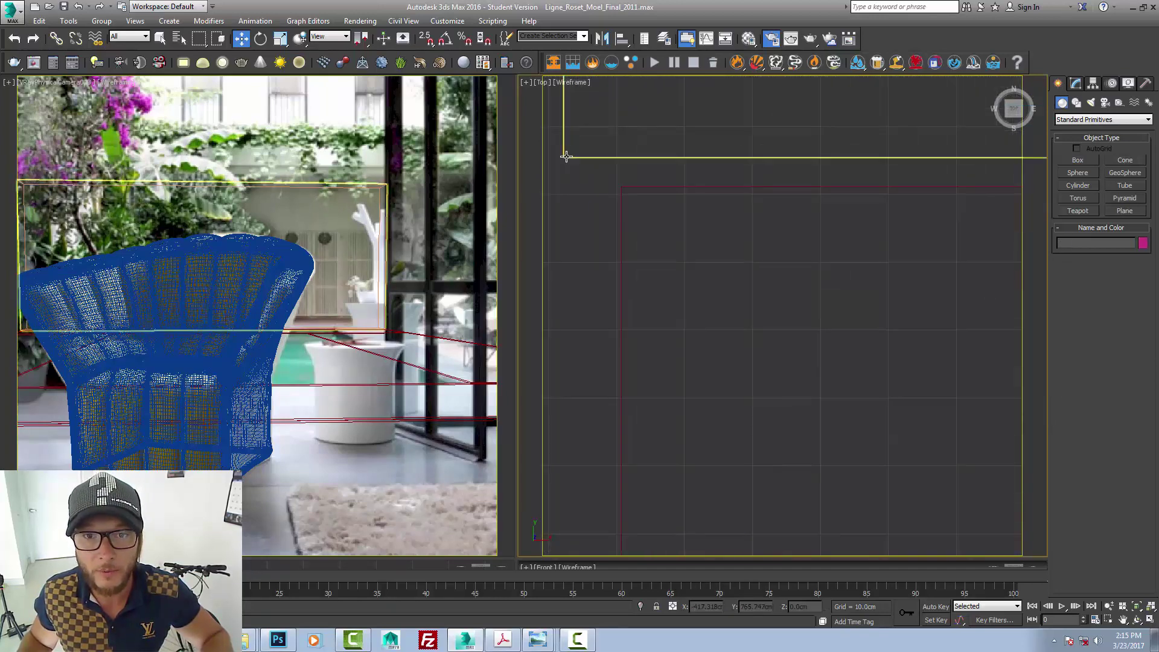
drag(621, 158, 627, 186)
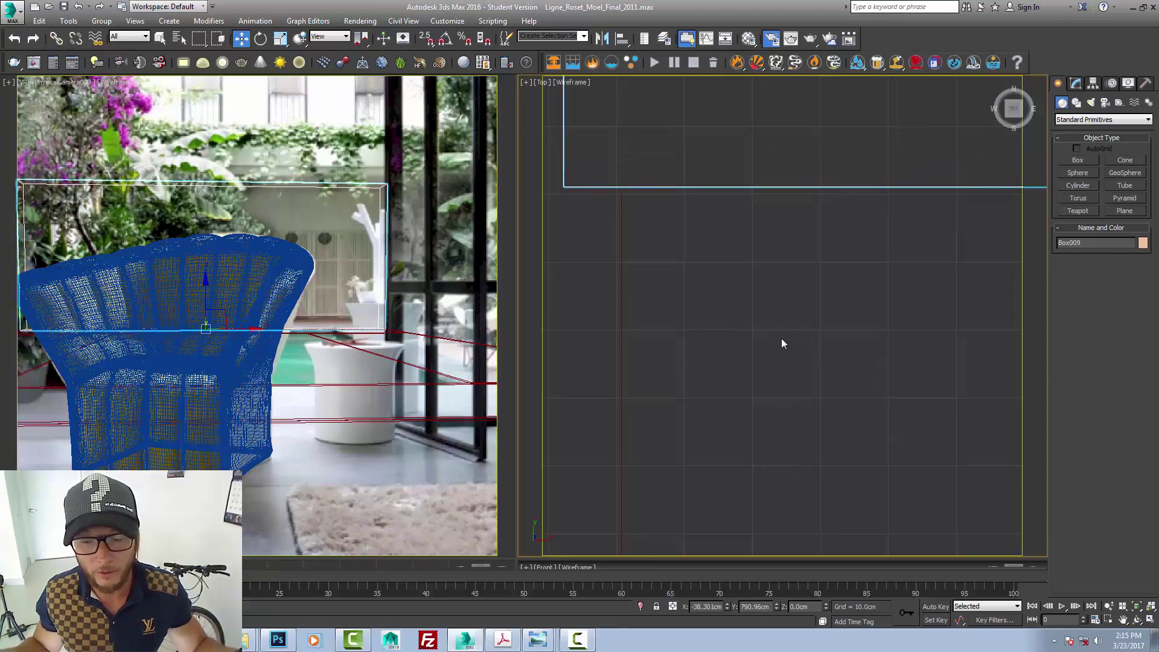
- Move the side wall on the -X side outward to about X -389 cm, lining its outer face up with the floor edge
scroll(657, 360, down, 6)
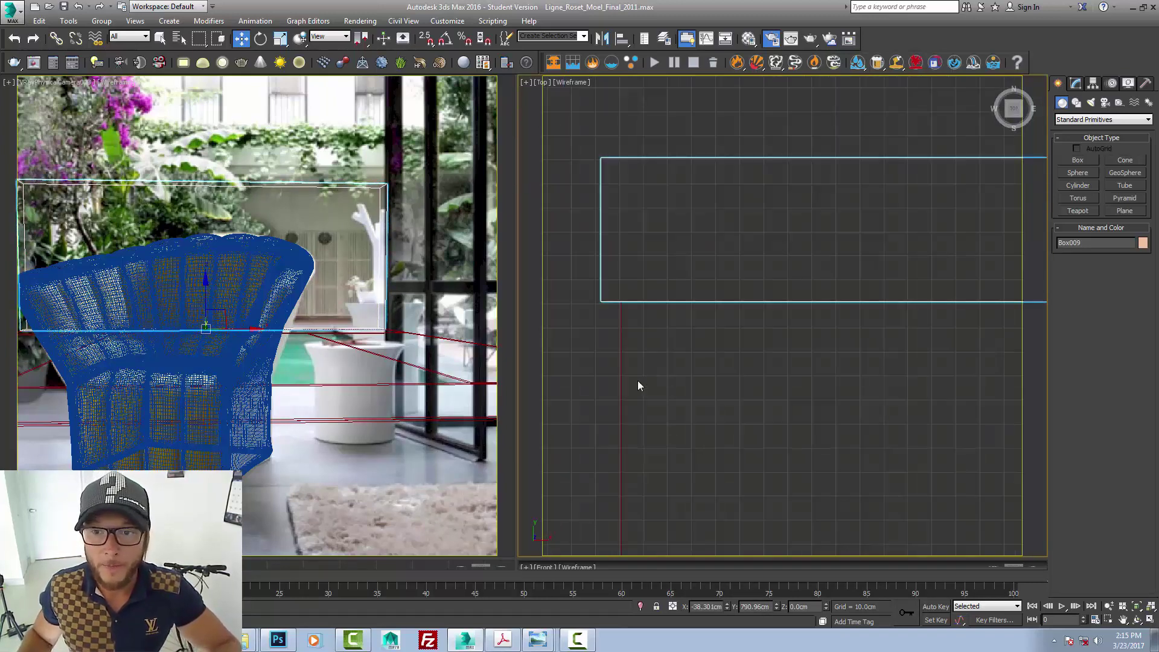
scroll(699, 305, down, 2)
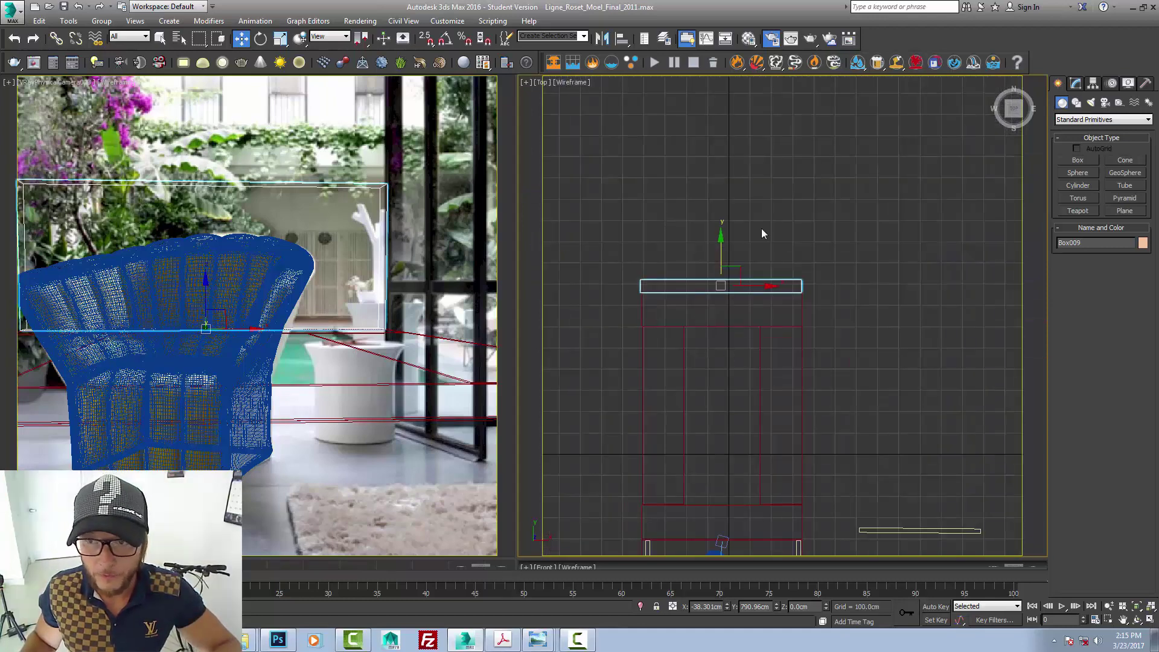
middle_drag(856, 343, 848, 277)
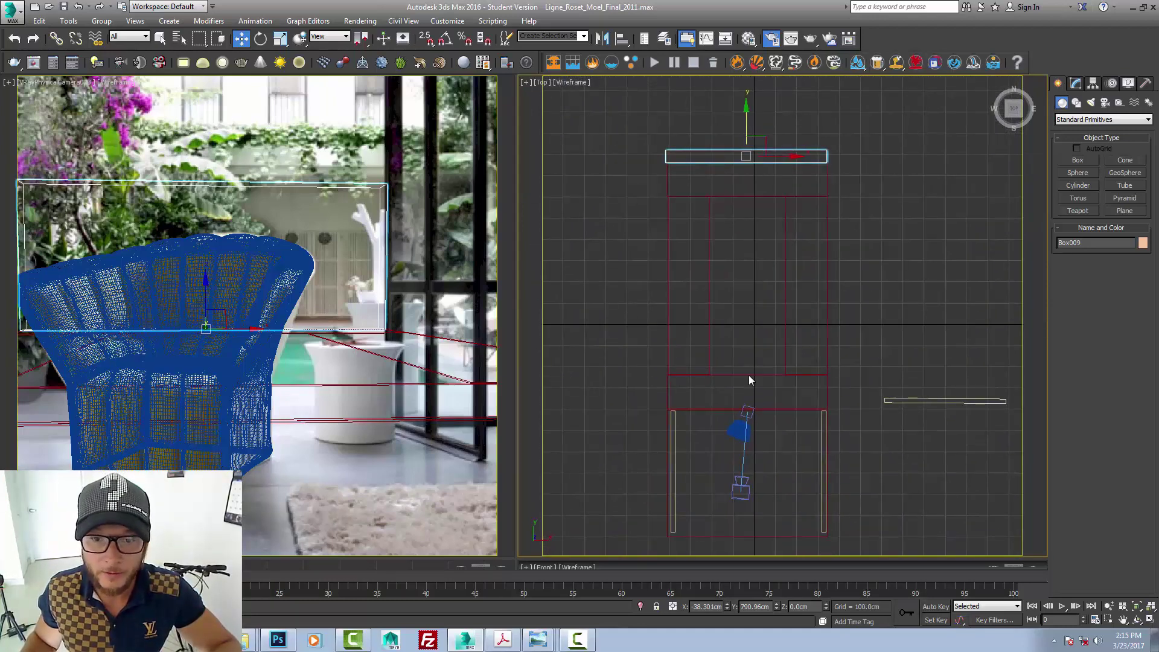
click(674, 471)
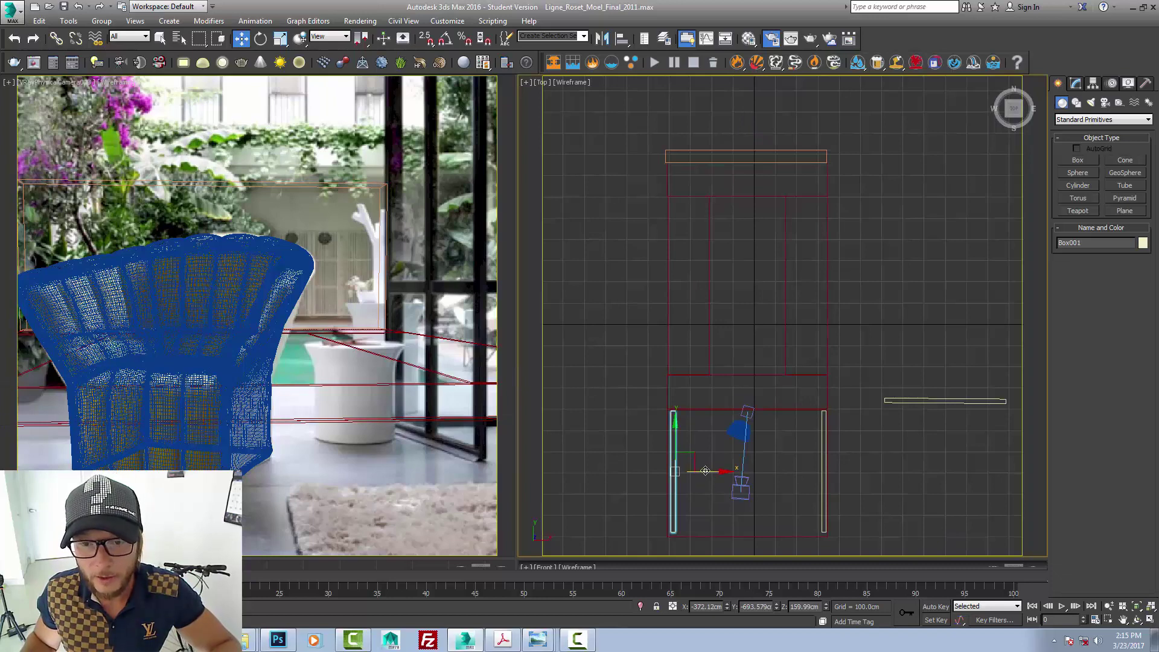
drag(675, 446, 699, 470)
right_click(675, 457)
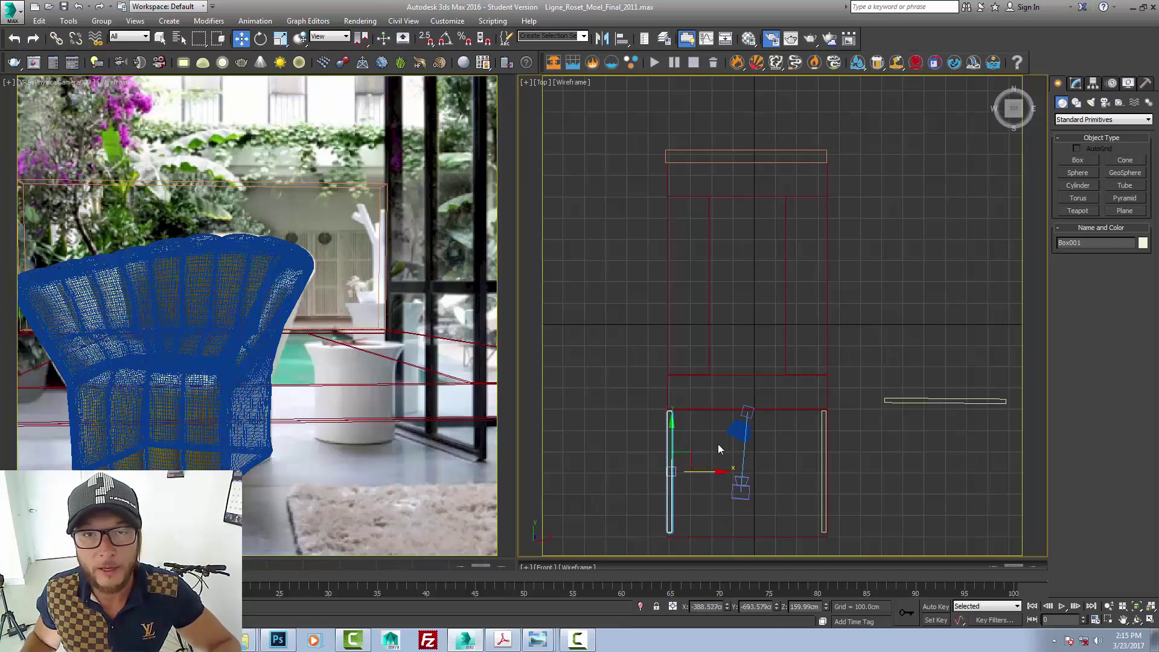
- Move the side wall on the +X side outward to about X 343 cm so its outer face matches the floor edge
click(823, 437)
scroll(779, 465, up, 10)
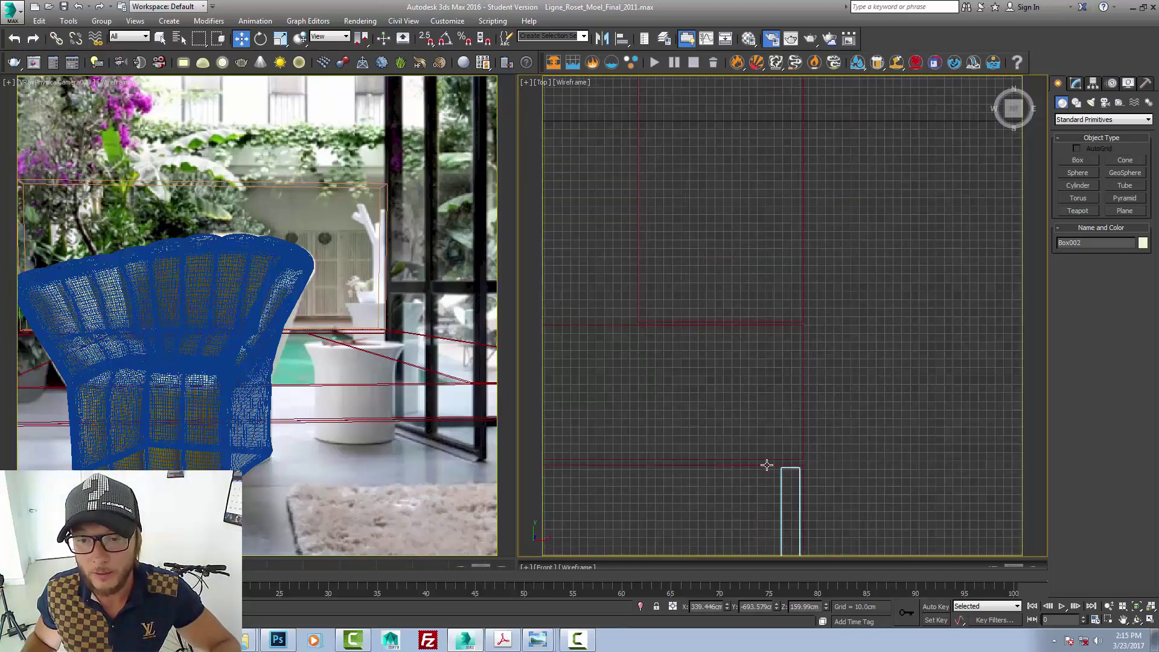
drag(787, 477, 793, 475)
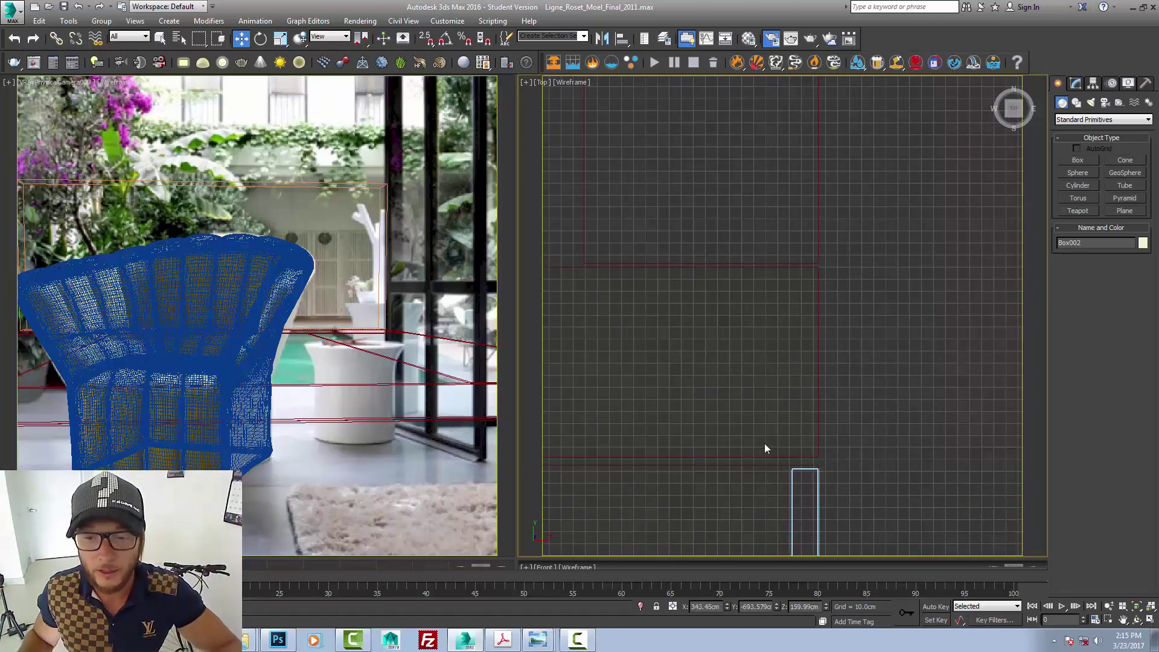
- Shift the crosswise floor strip nearest the main floor along Y to about -105.5 cm, and display the top view shaded with nothing selected
click(794, 462)
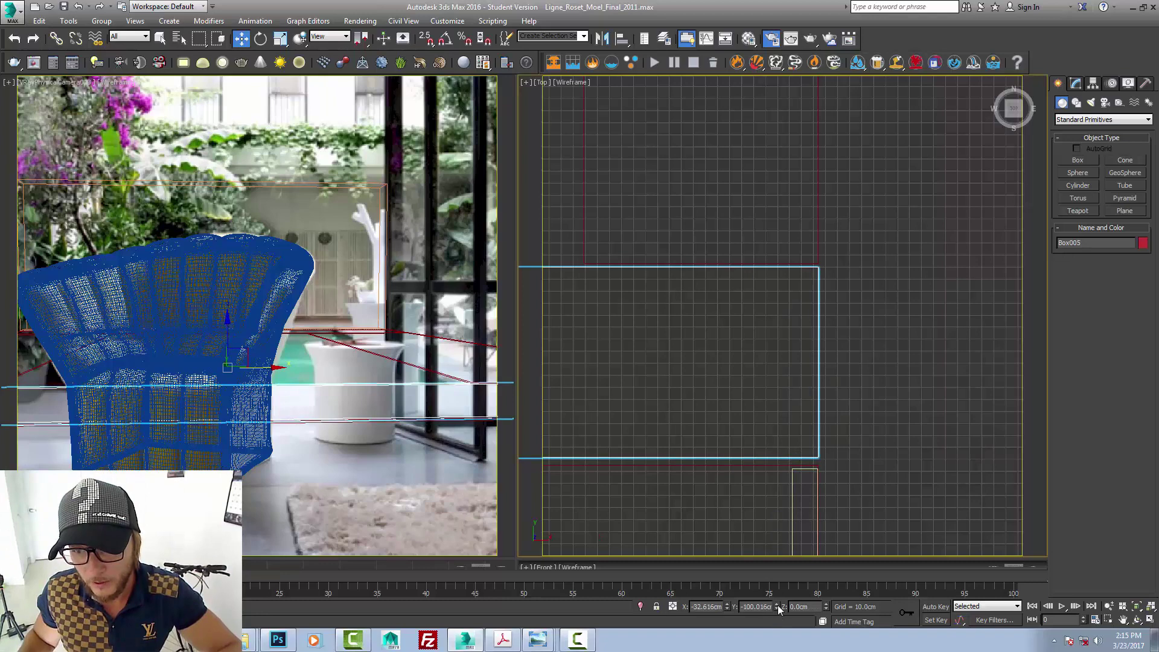
drag(777, 605, 777, 614)
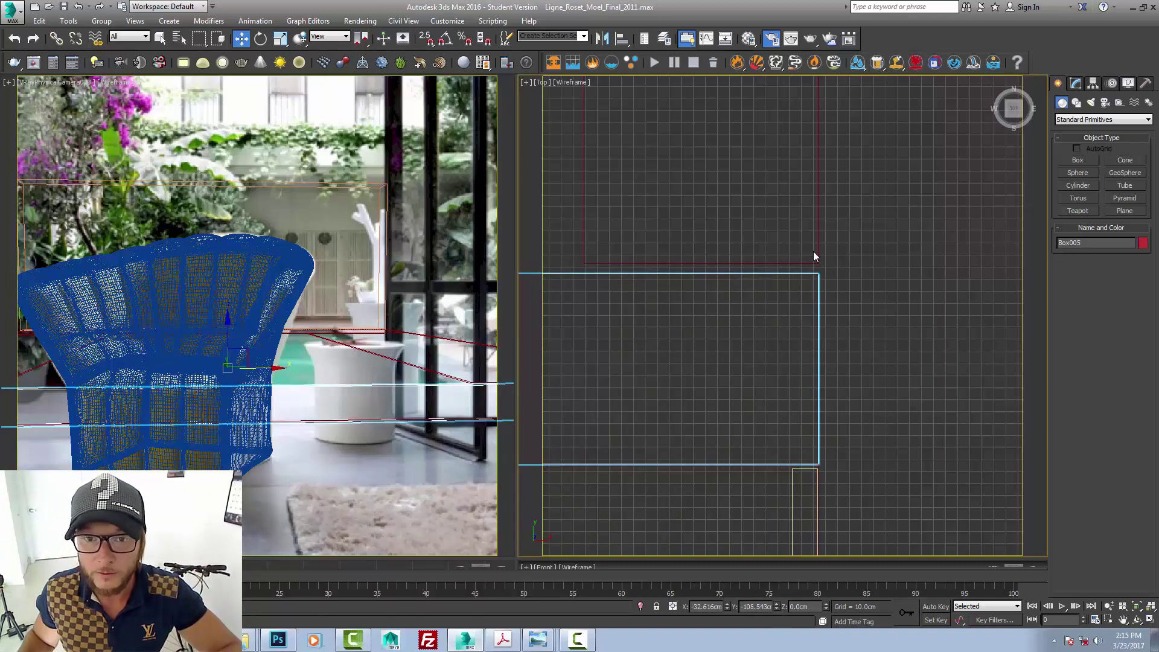
scroll(853, 327, down, 5)
drag(903, 222, 736, 247)
click(940, 238)
key(F3)
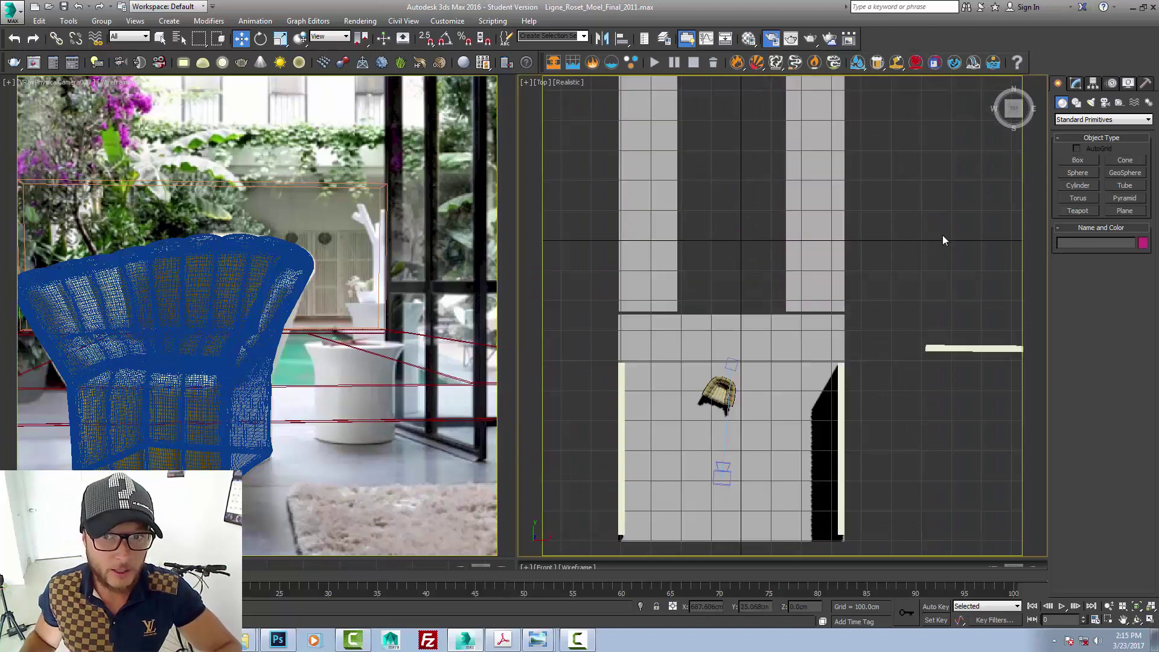
- Check the camera view shaded and assign the gray VRay material to the back wall box
key(F3)
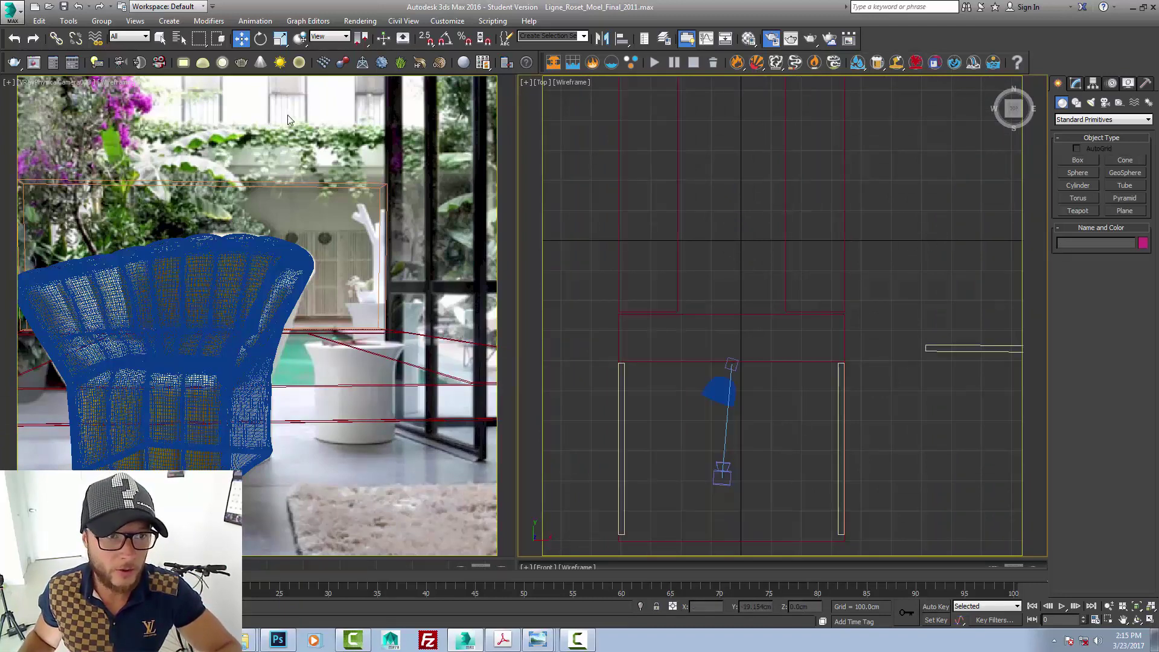
click(72, 86)
key(F3)
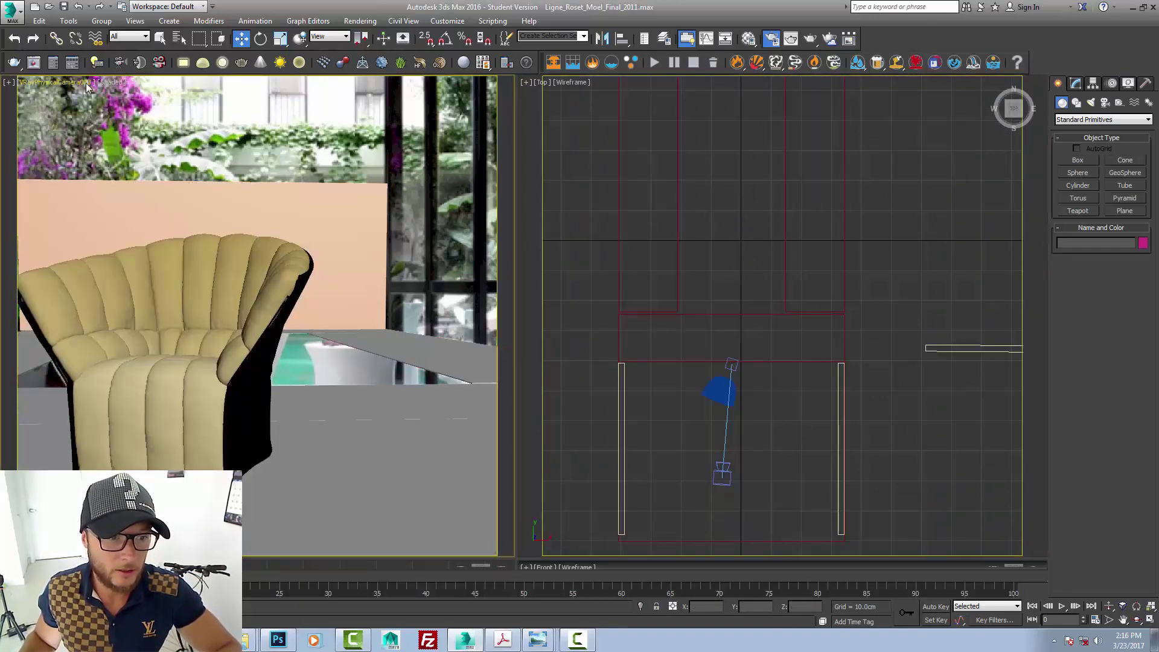
key(F3)
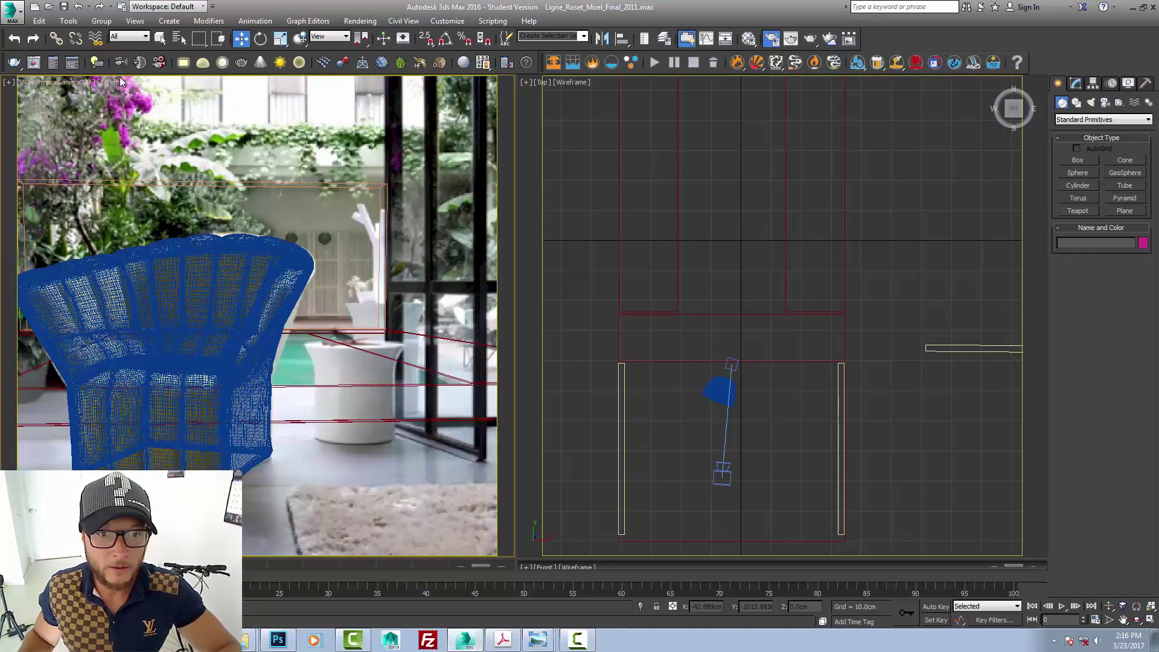
key(F3)
click(748, 38)
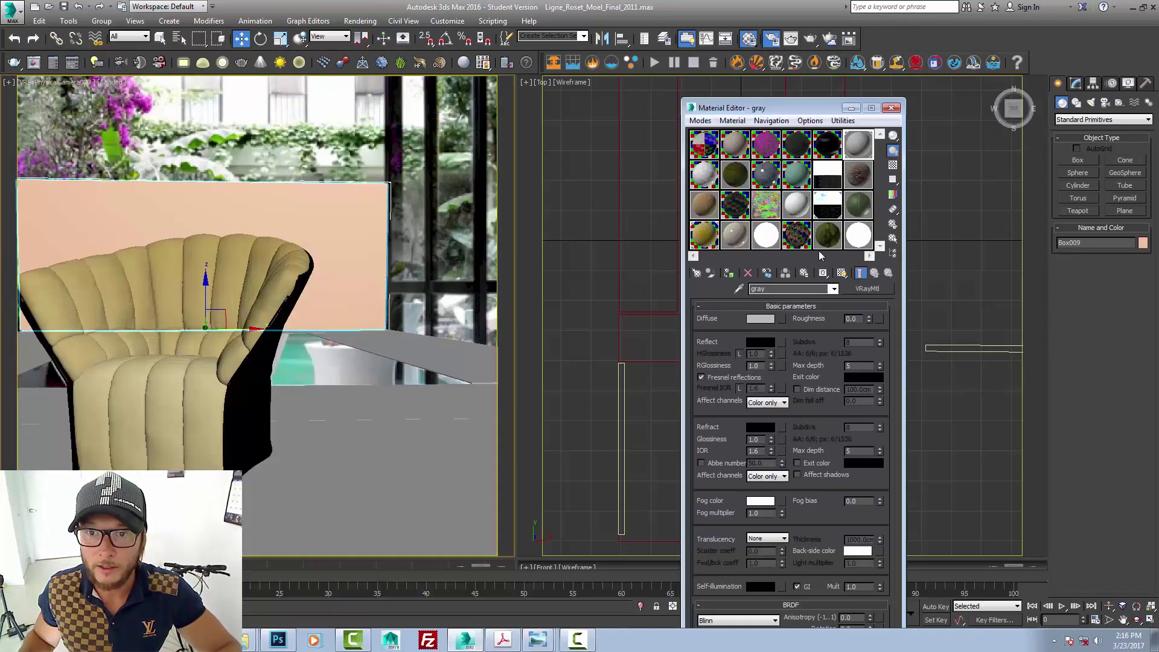
click(729, 273)
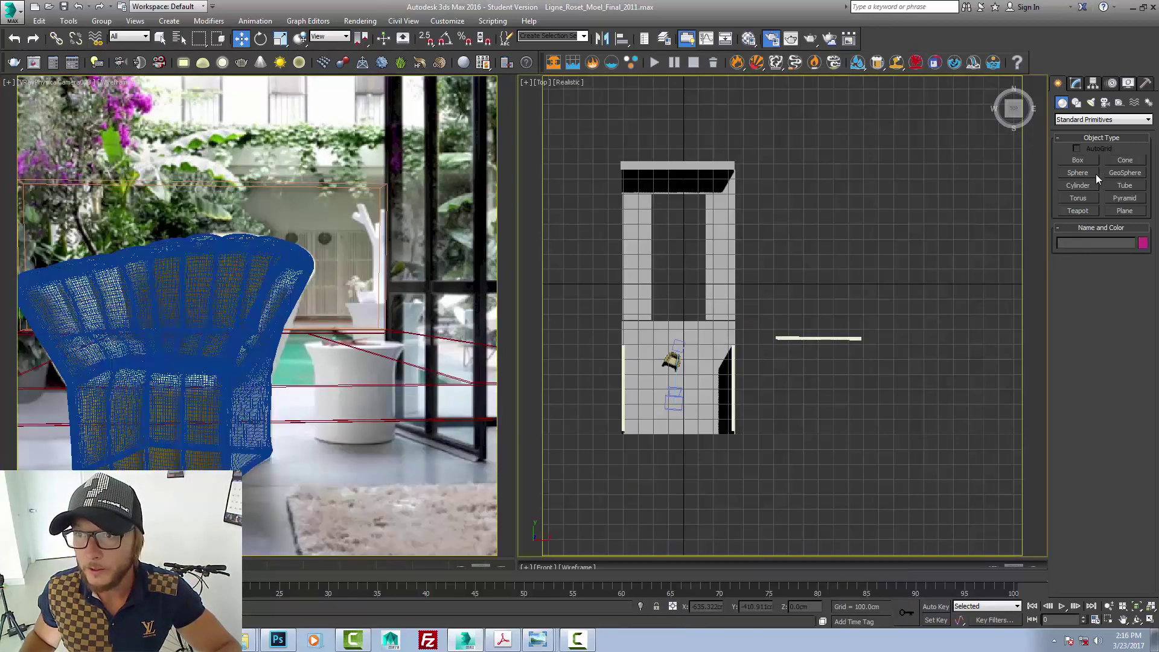
- Create a cylinder about 20 cm in radius and 40 cm high beside the armchair, and move it onto the photo's white side table
click(1093, 174)
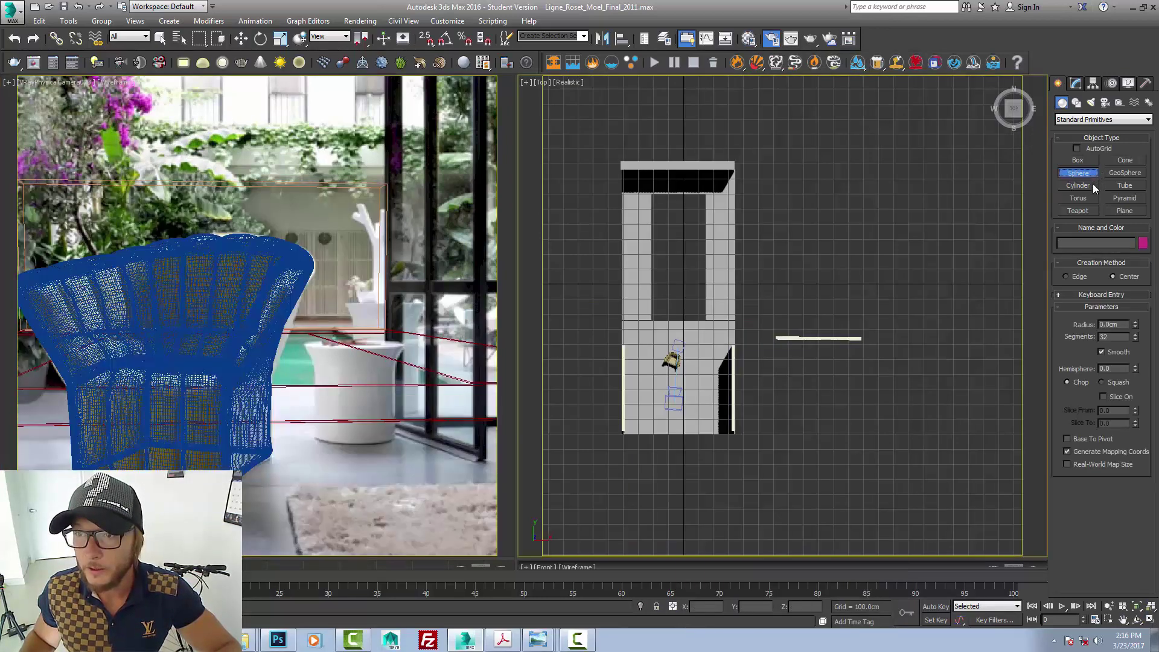
click(1078, 185)
scroll(671, 288, up, 8)
key(F3)
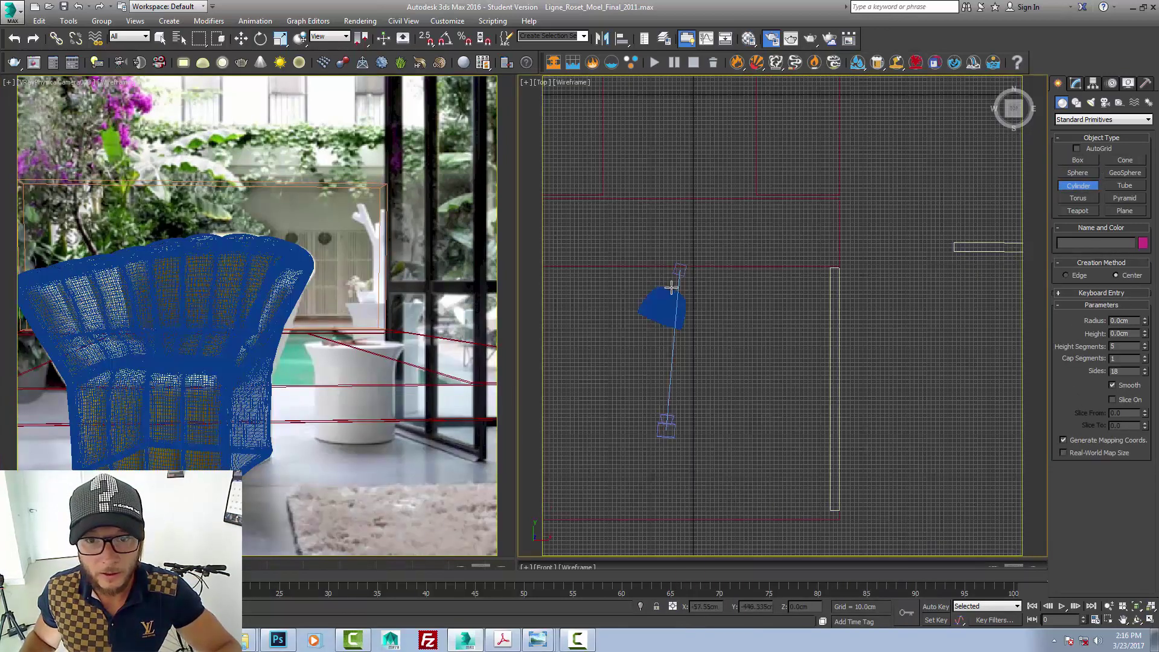
scroll(665, 328, up, 3)
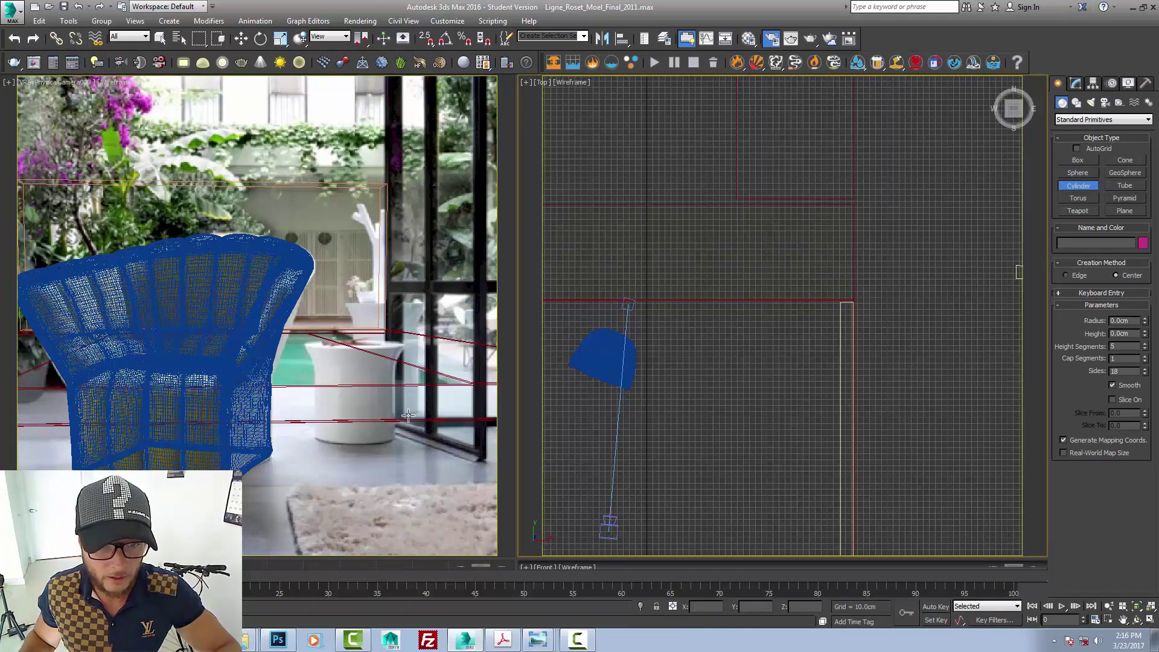
drag(661, 340, 672, 344)
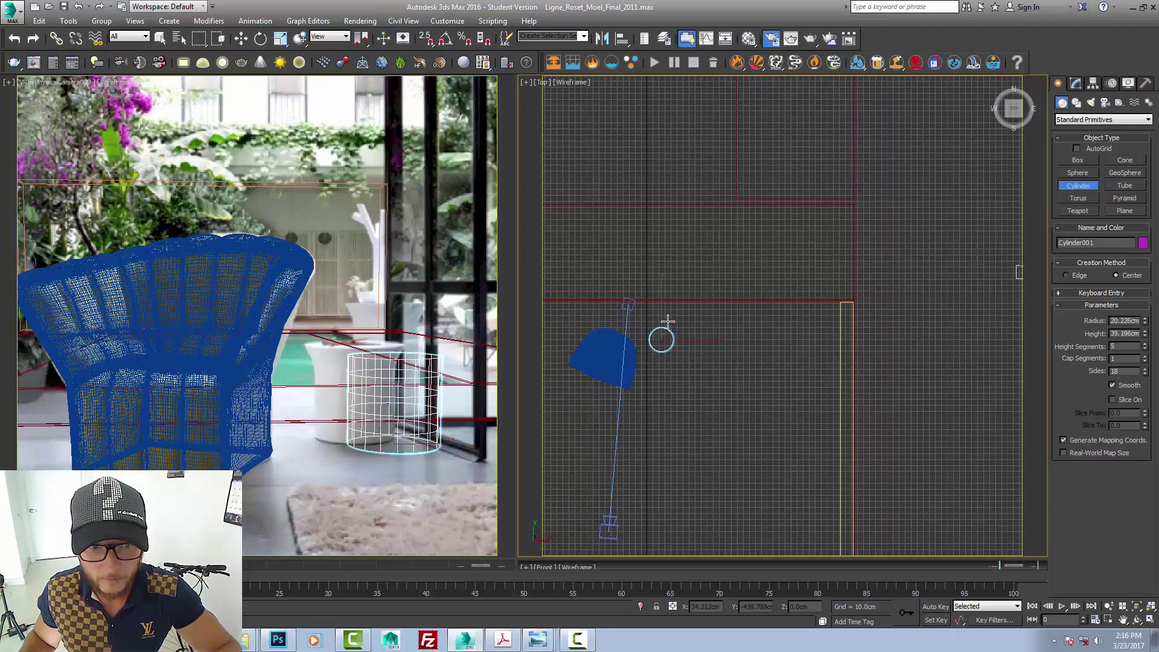
click(667, 319)
key(w)
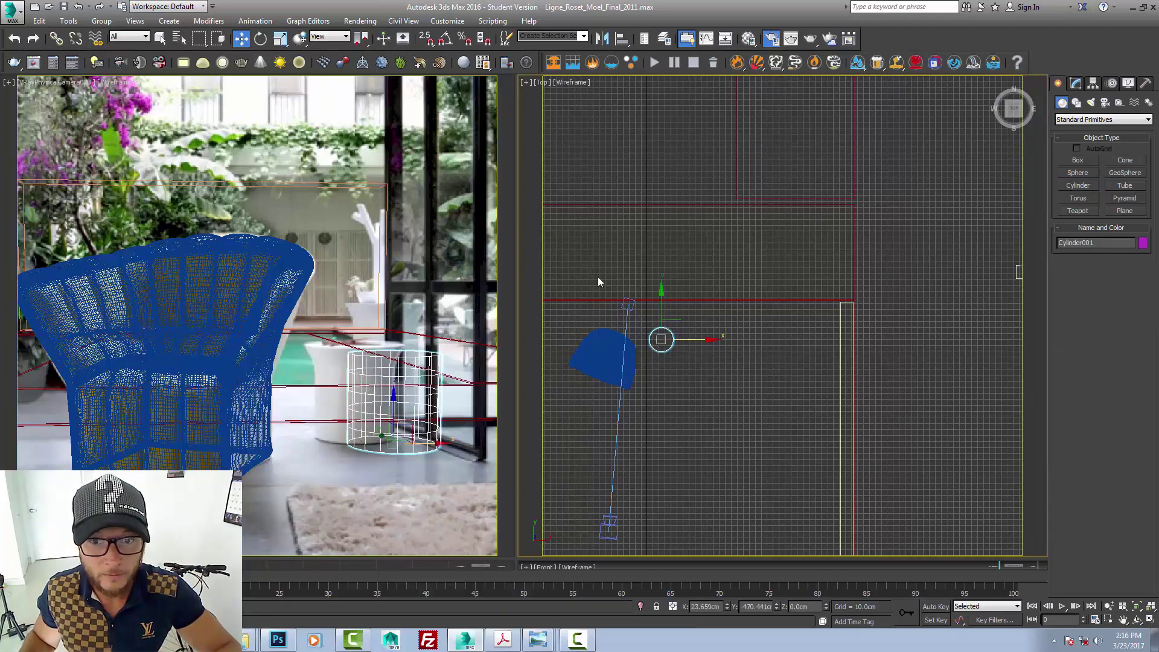
drag(680, 320, 673, 305)
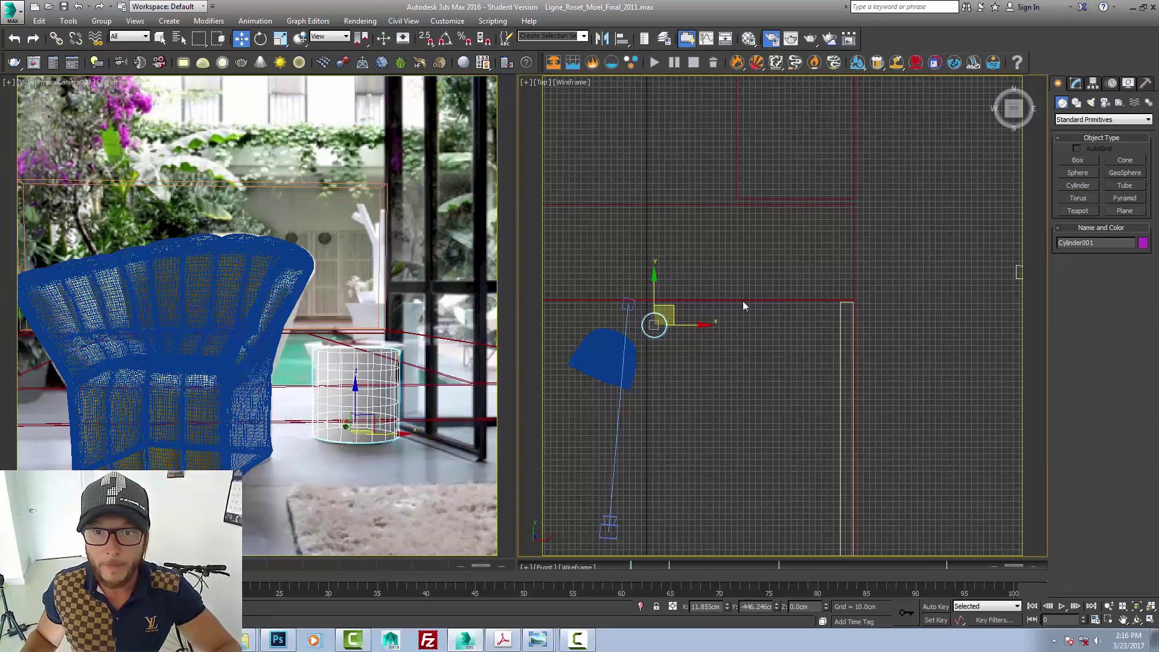
- Copy the cylinder behind the first to about X 50, Y -345 cm, with radius about 19 cm and height about 61 cm
shift+drag(670, 307, 691, 245)
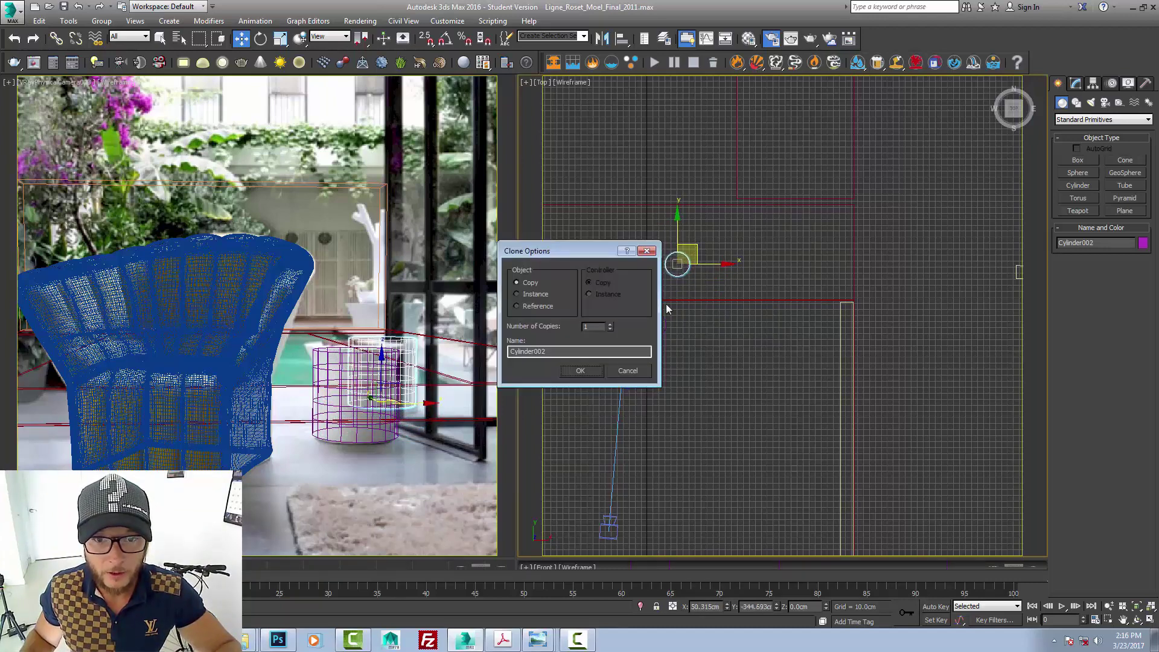
click(591, 370)
click(1077, 85)
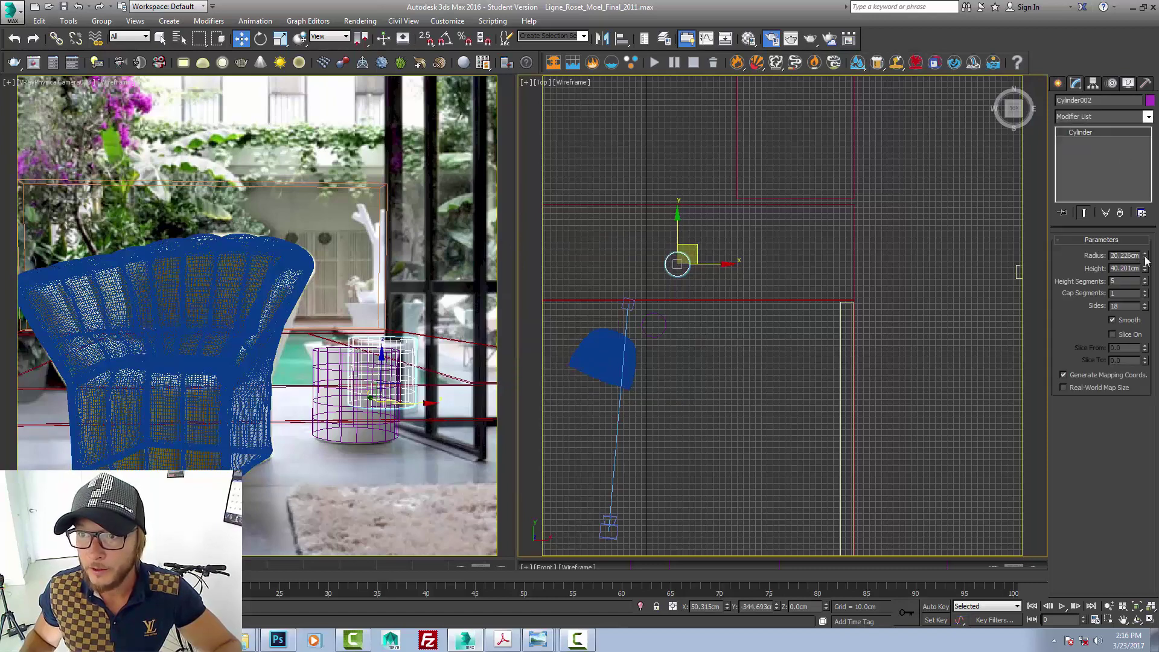
drag(1146, 259, 1146, 237)
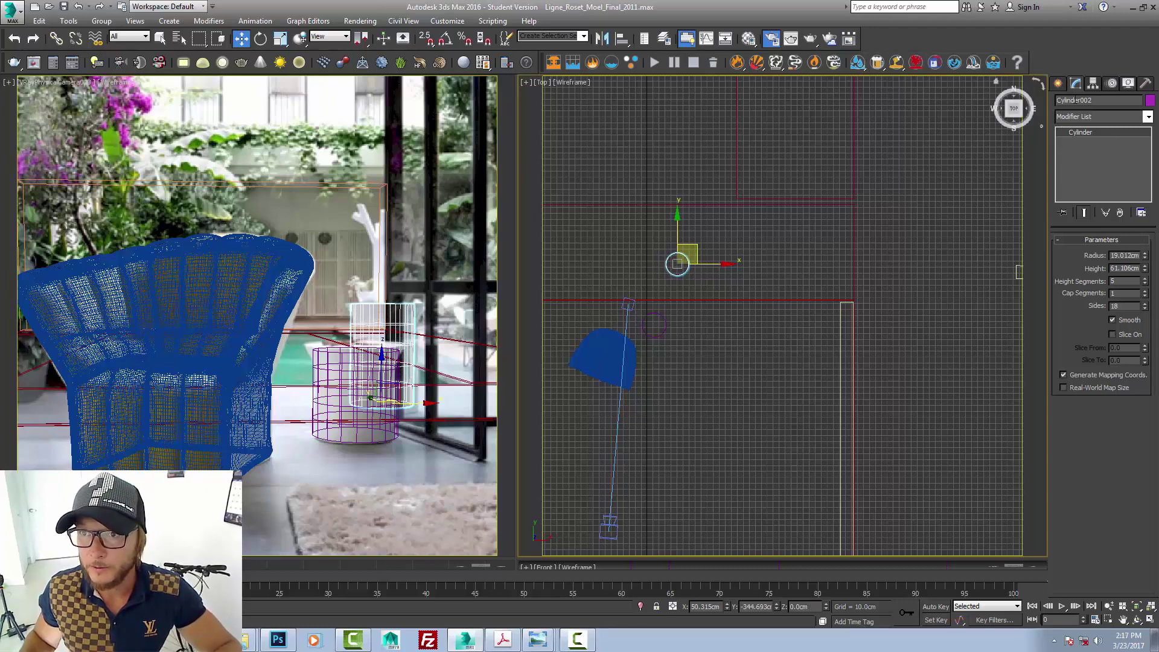
- Select the spare upright wall box outside the room on the +X side and set its length to 300 cm
click(1058, 83)
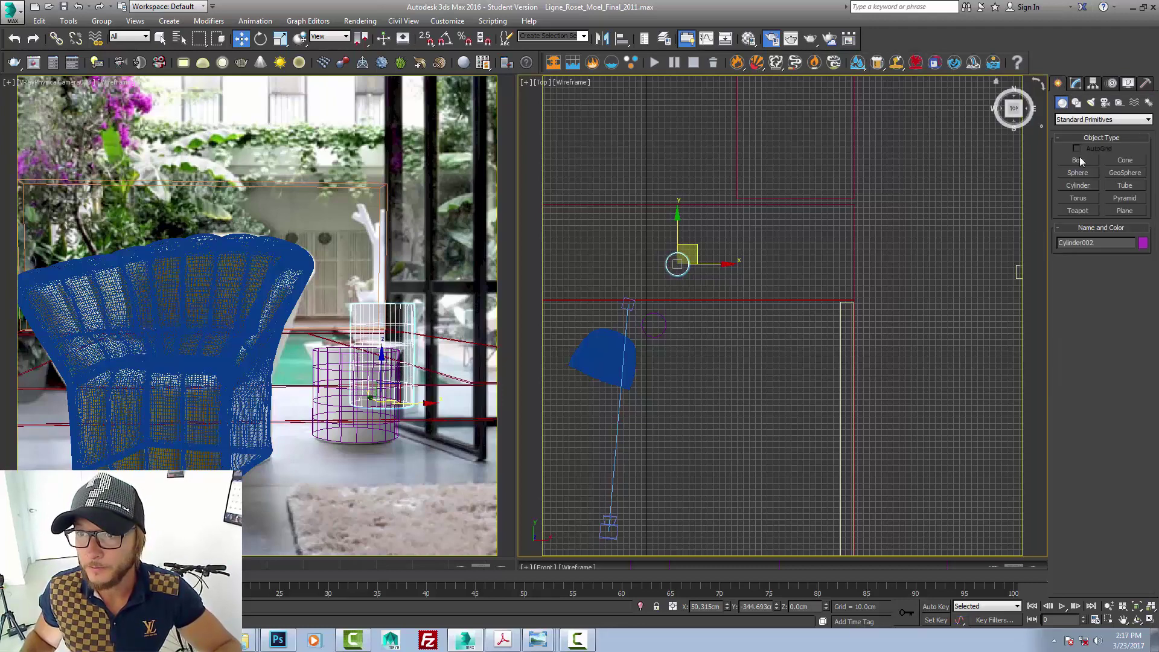
click(951, 316)
scroll(852, 325, down, 3)
scroll(936, 309, up, 2)
middle_drag(937, 310, 684, 328)
click(908, 284)
click(1075, 83)
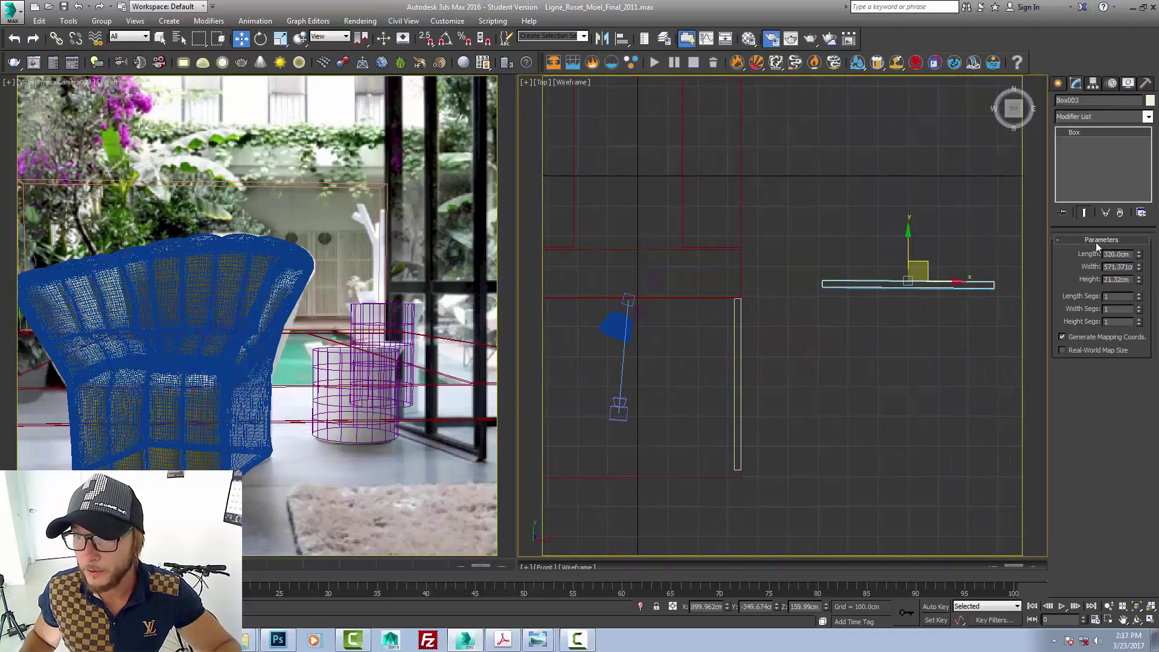
double_click(1122, 254)
text(3)
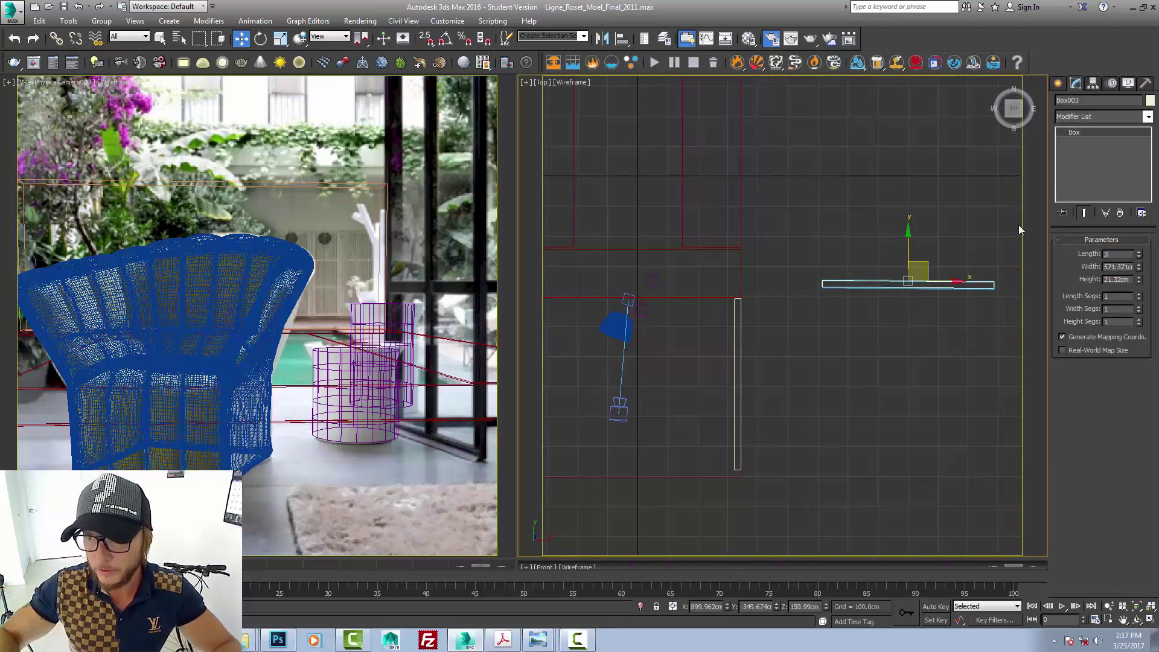
text(00)
key(Return)
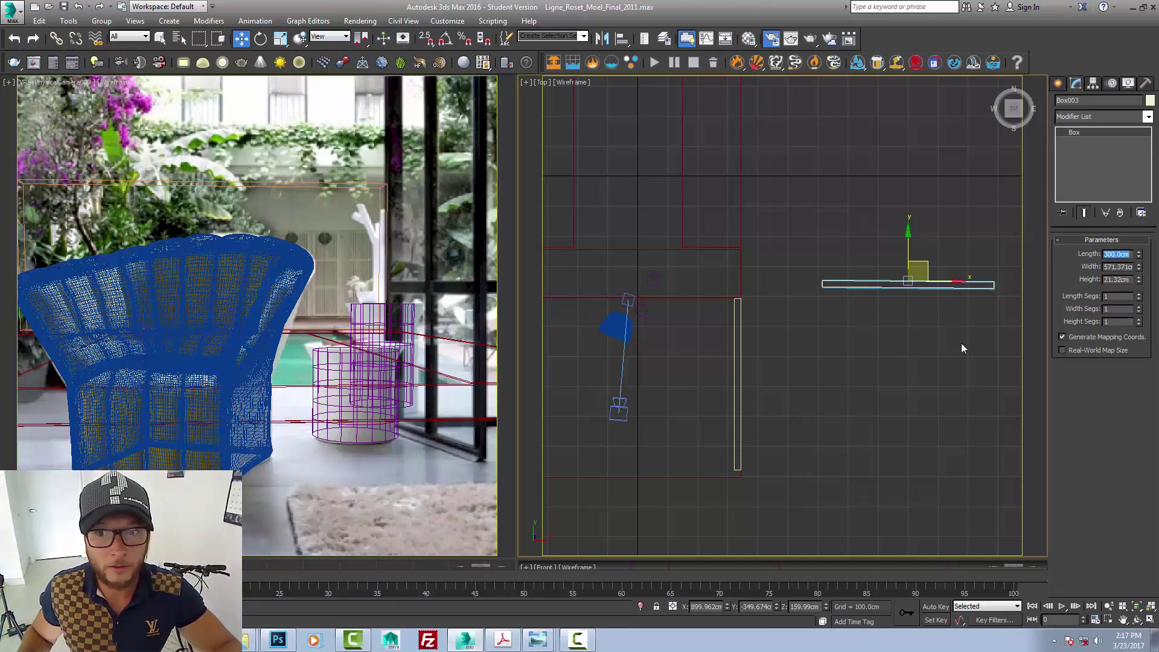
- Move the spare wall box to about X 134, Y -392 cm at the room's opening and reduce its width to about 194 cm
drag(931, 275, 714, 280)
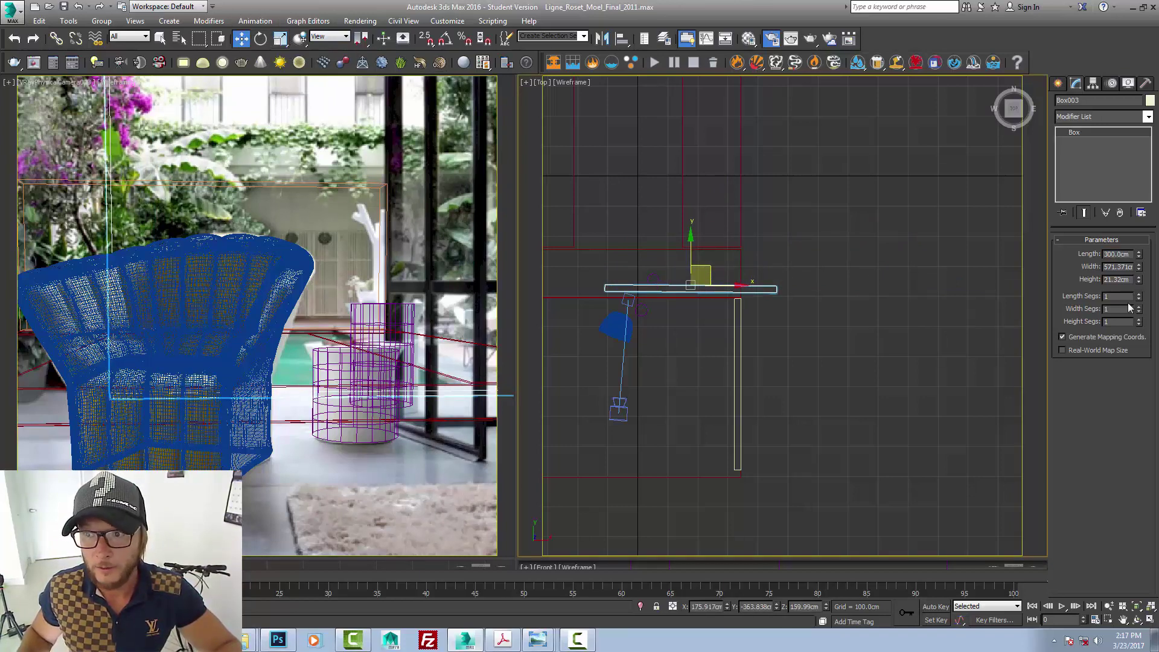
drag(1138, 268, 1131, 305)
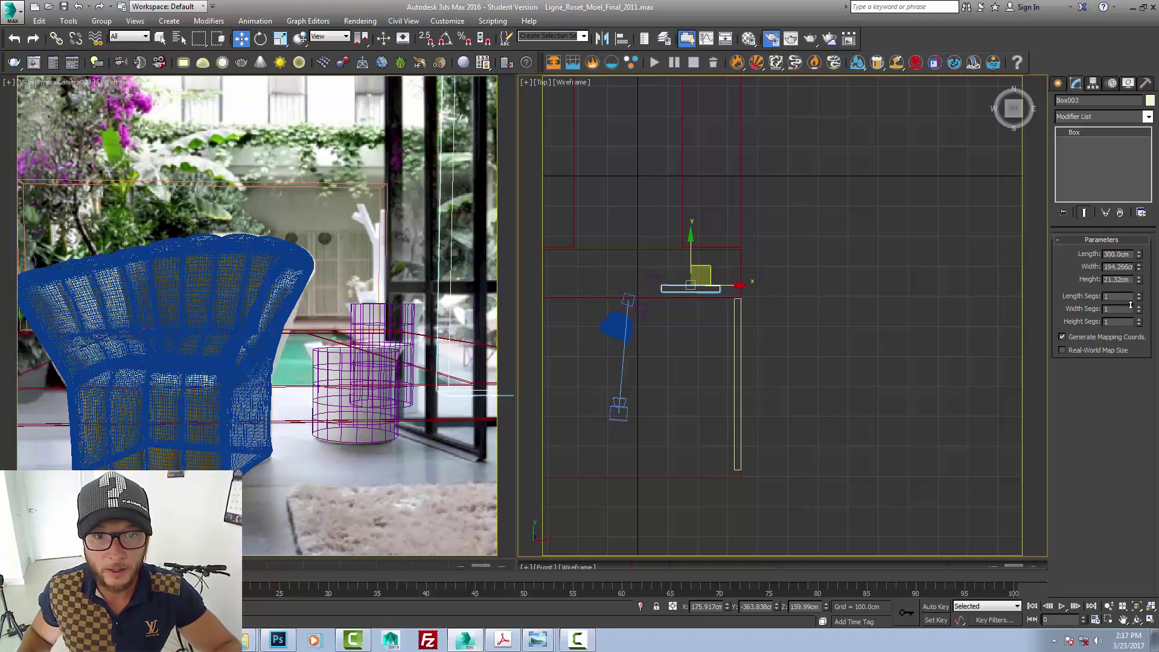
drag(697, 266, 682, 271)
key(F3)
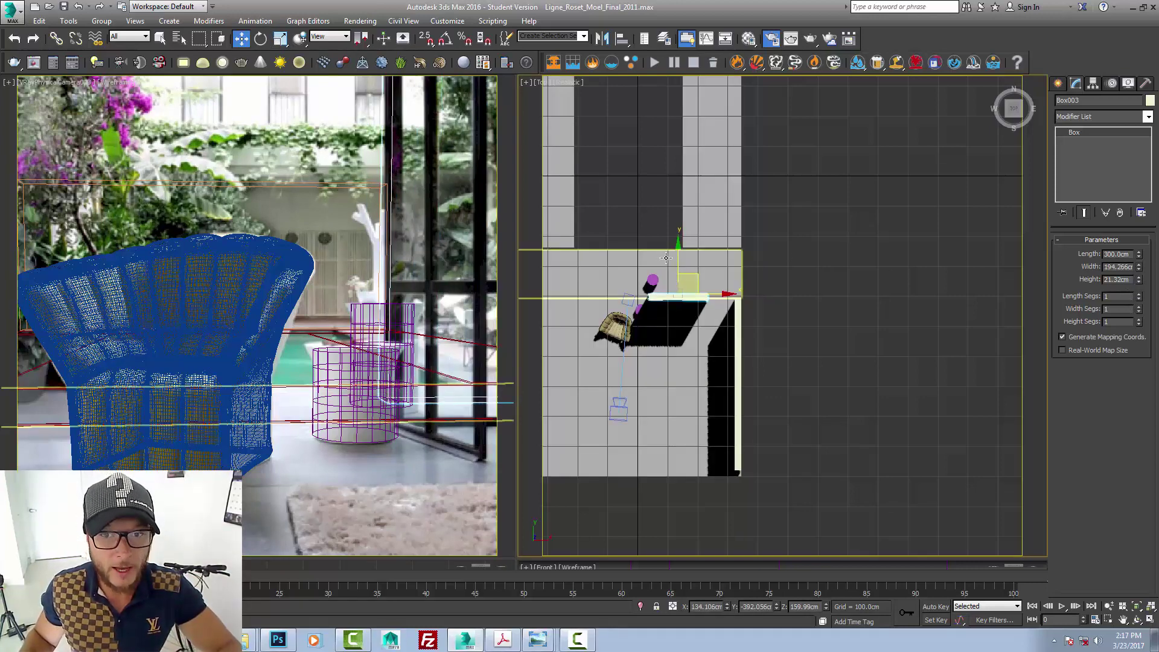
key(F3)
- Display the camera view shaded and select the VRay physical camera it looks through
right_click(70, 84)
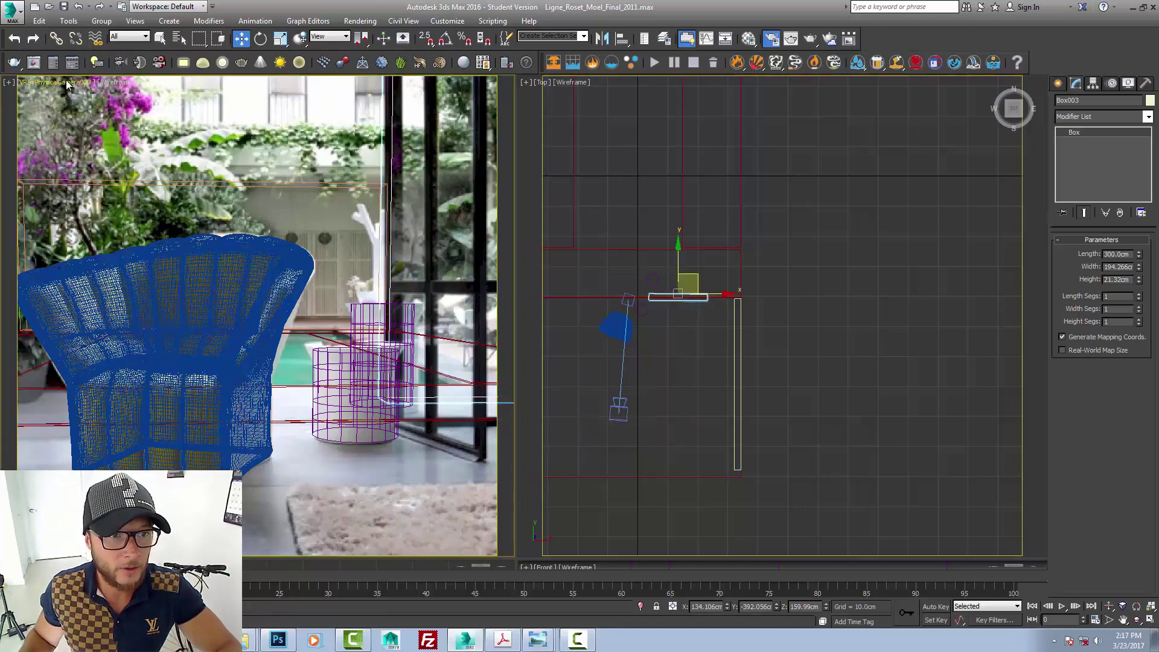
key(F3)
right_click(67, 124)
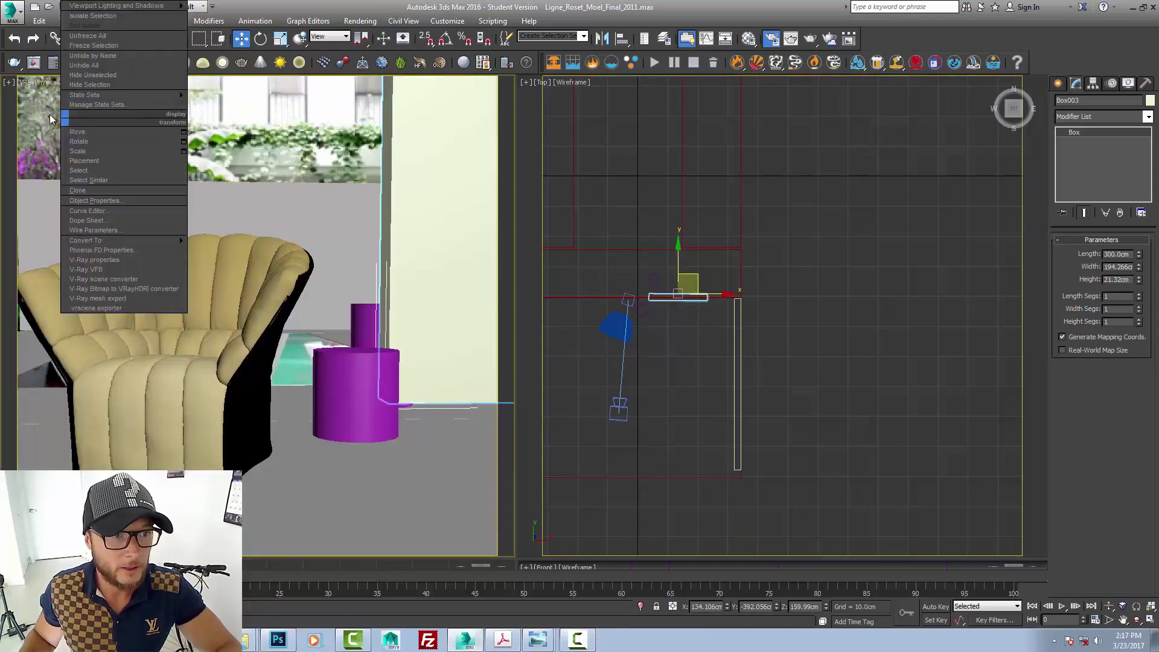
click(36, 87)
click(25, 82)
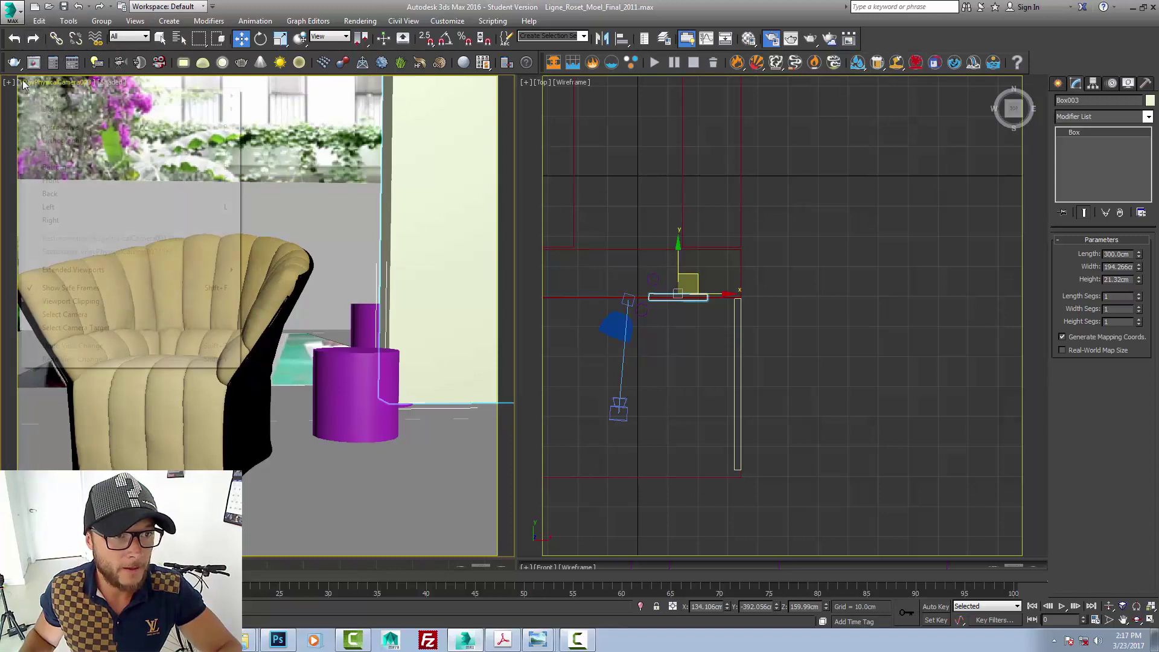
click(64, 314)
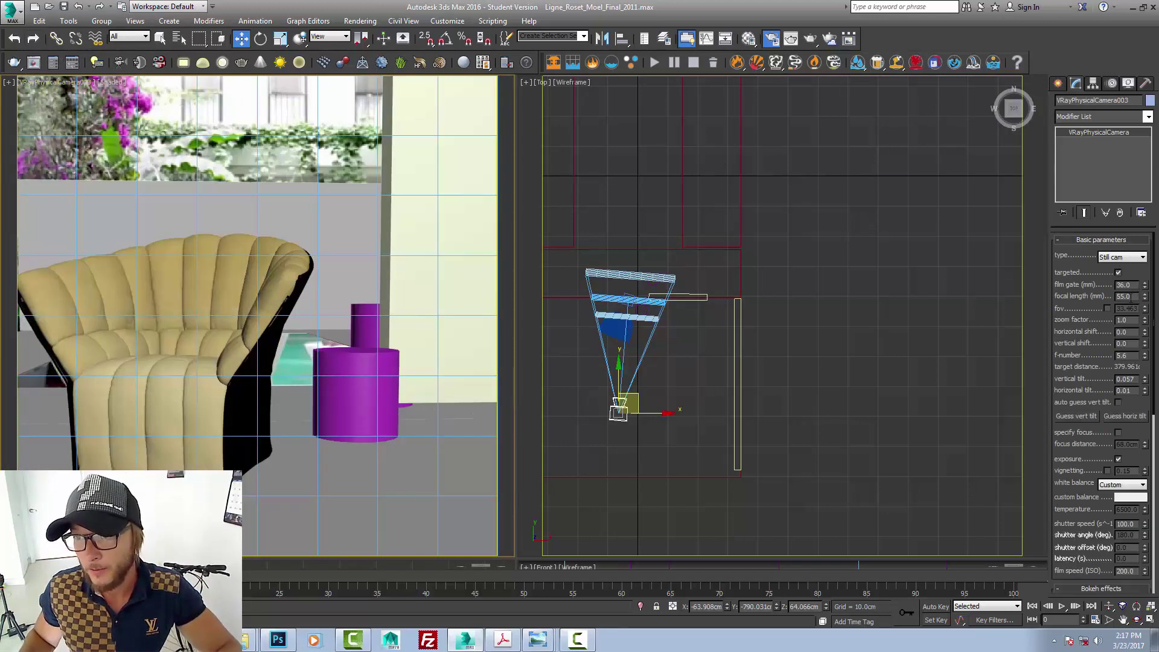
- Check the camera's focal length and examine the main reference photo in the workshop manual PDF in Adobe Acrobat
double_click(1128, 296)
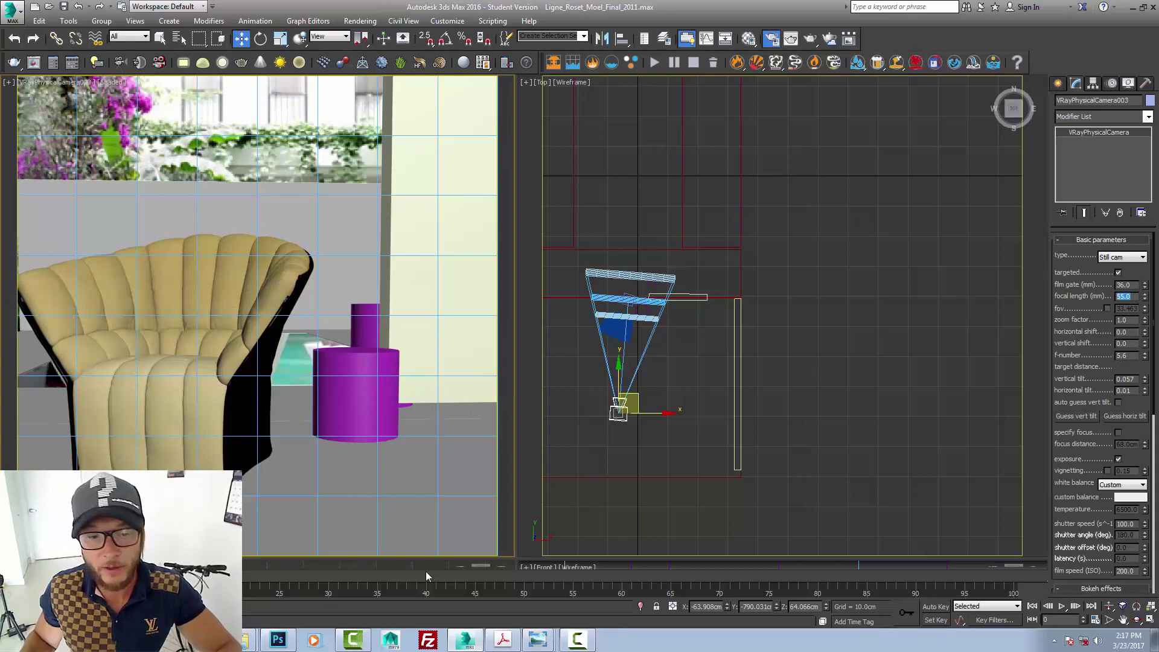
click(507, 639)
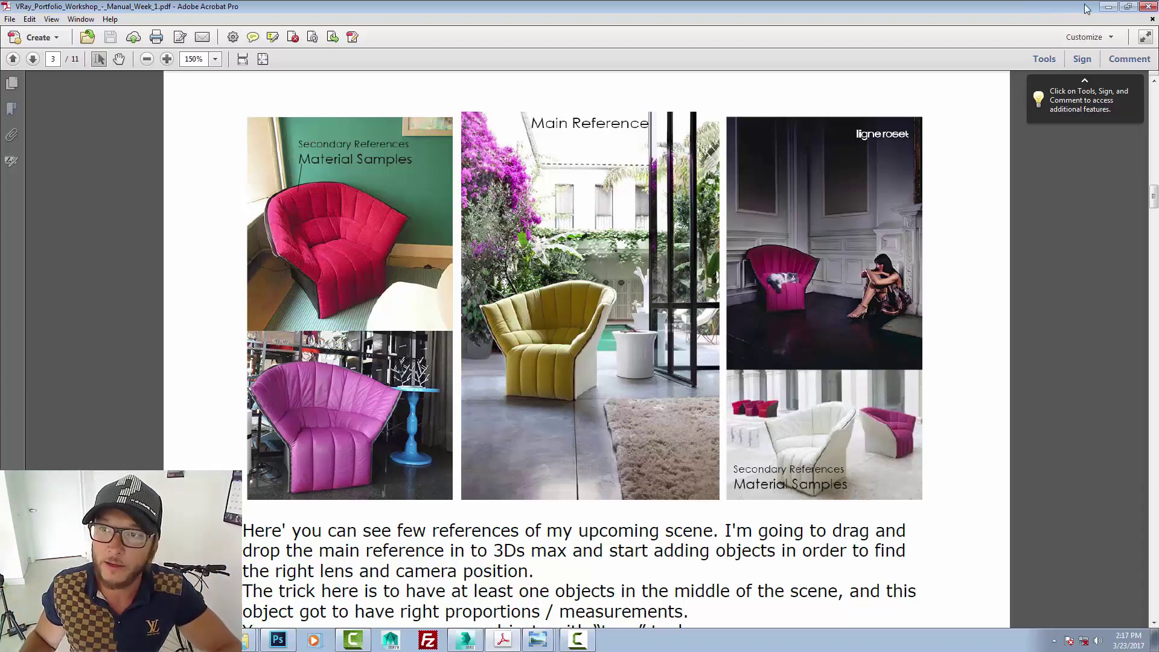
click(1108, 7)
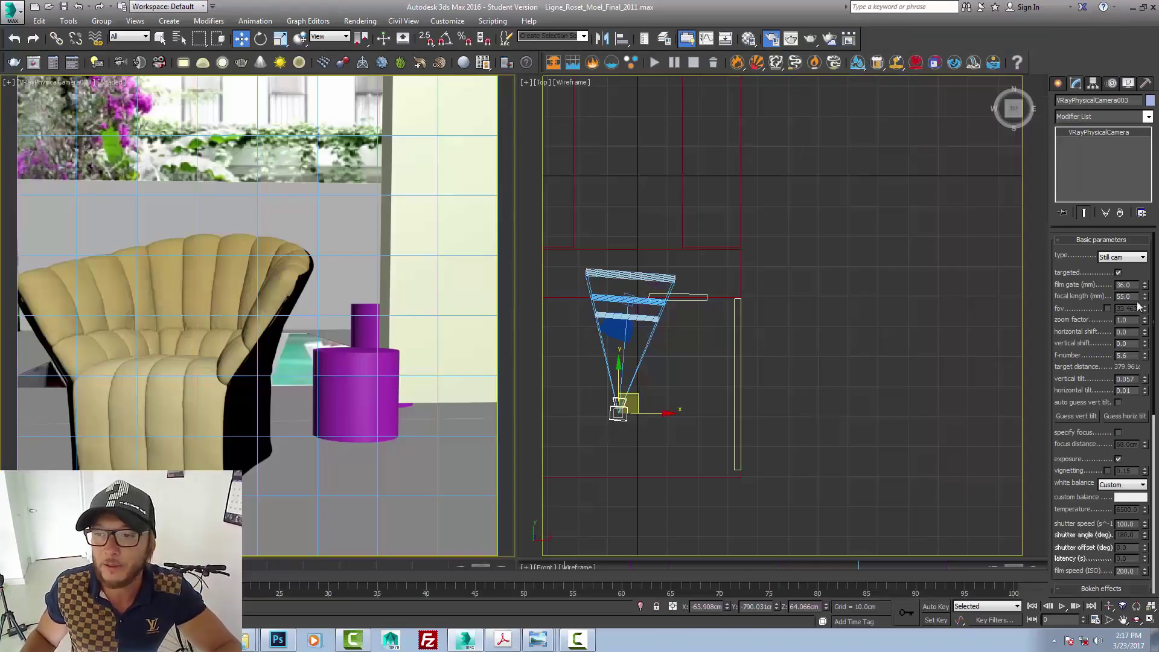
double_click(1124, 296)
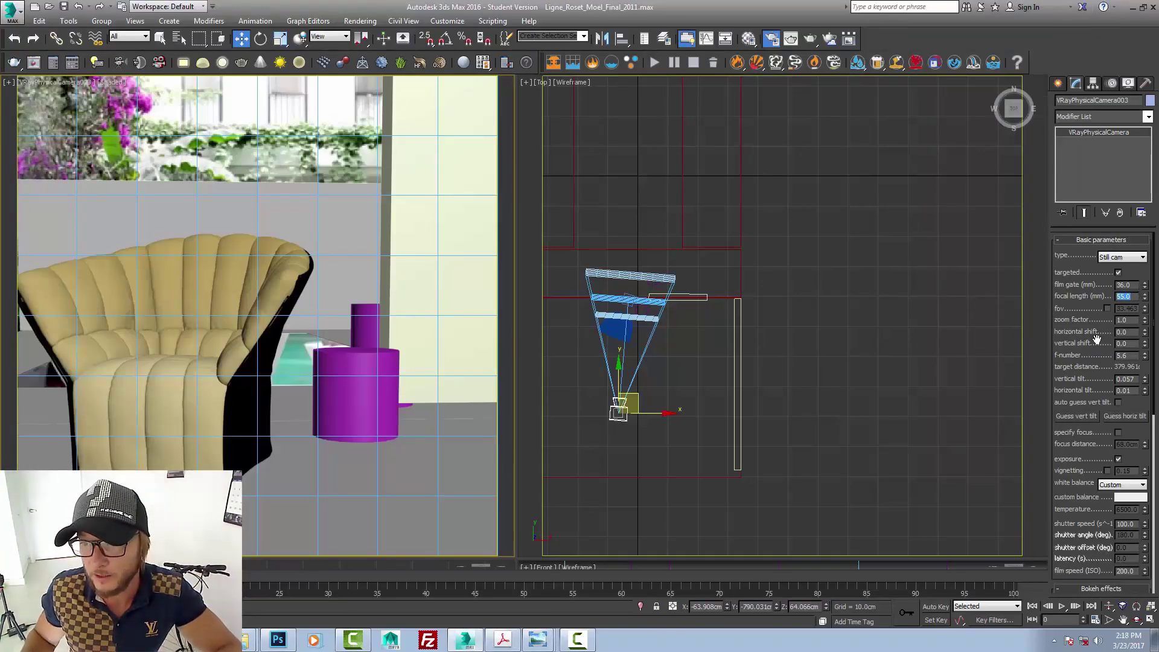
- Set the camera's f-number to 4 and its film speed to ISO 100
double_click(1123, 356)
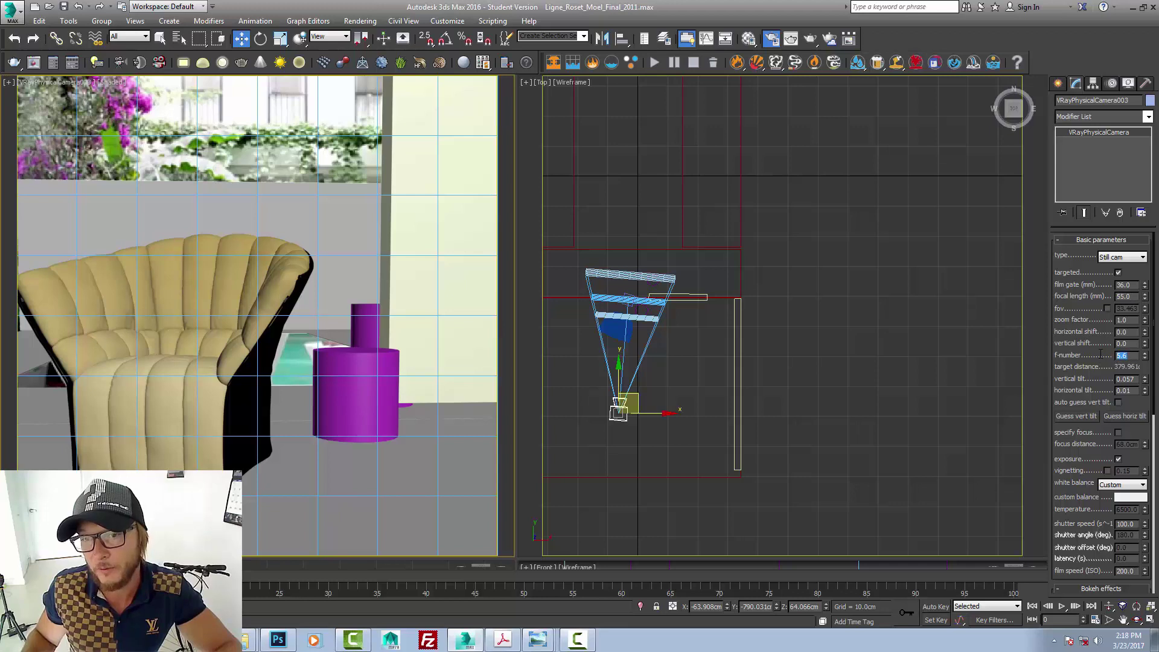
text(4)
key(Return)
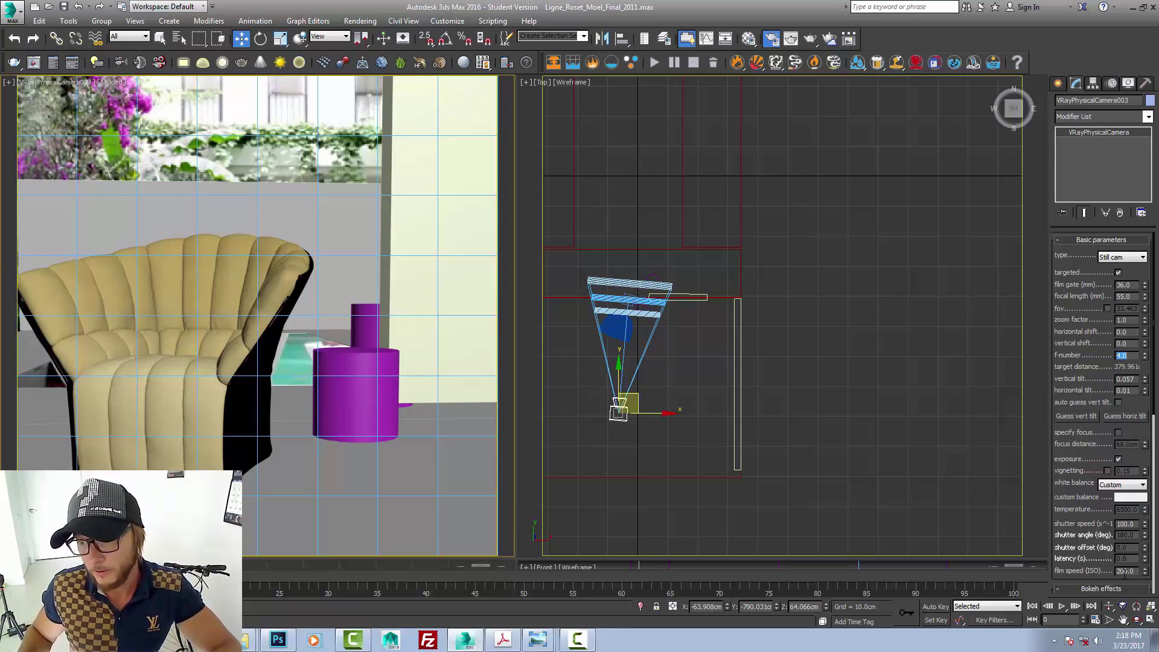
double_click(1117, 570)
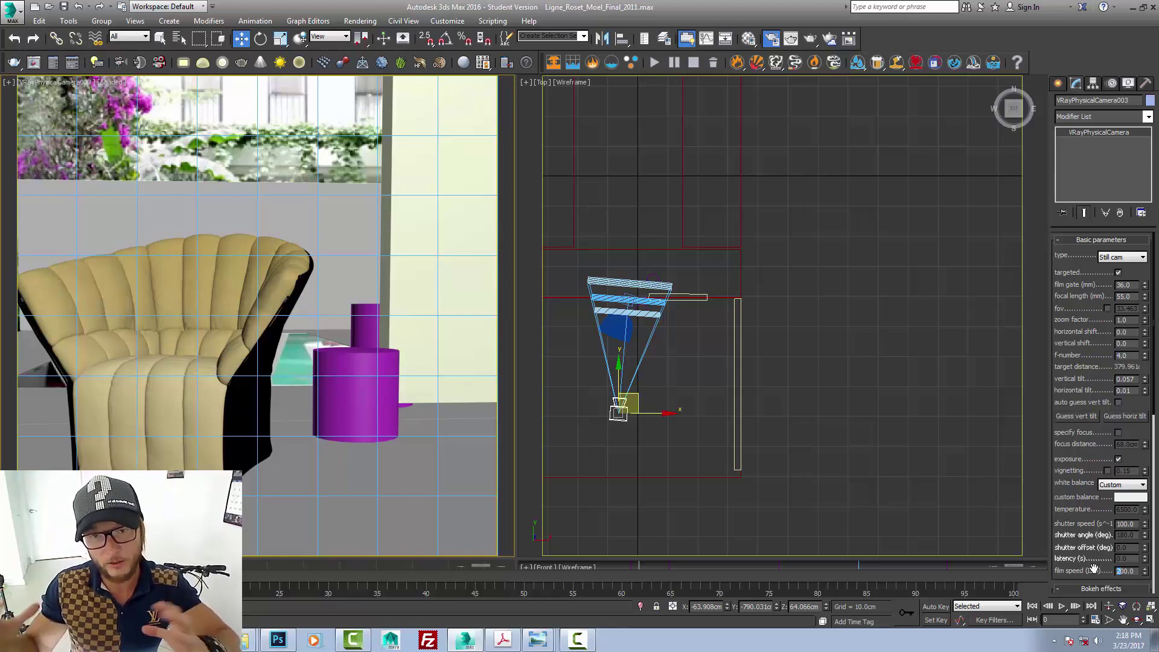
text(100)
key(Return)
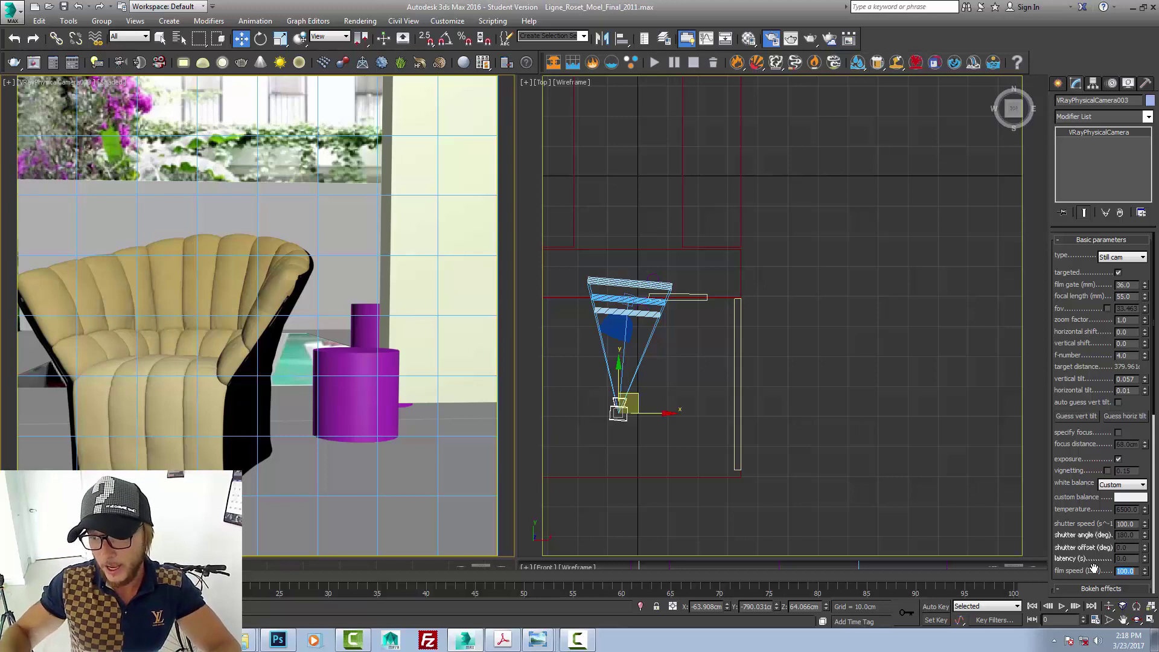
double_click(1133, 522)
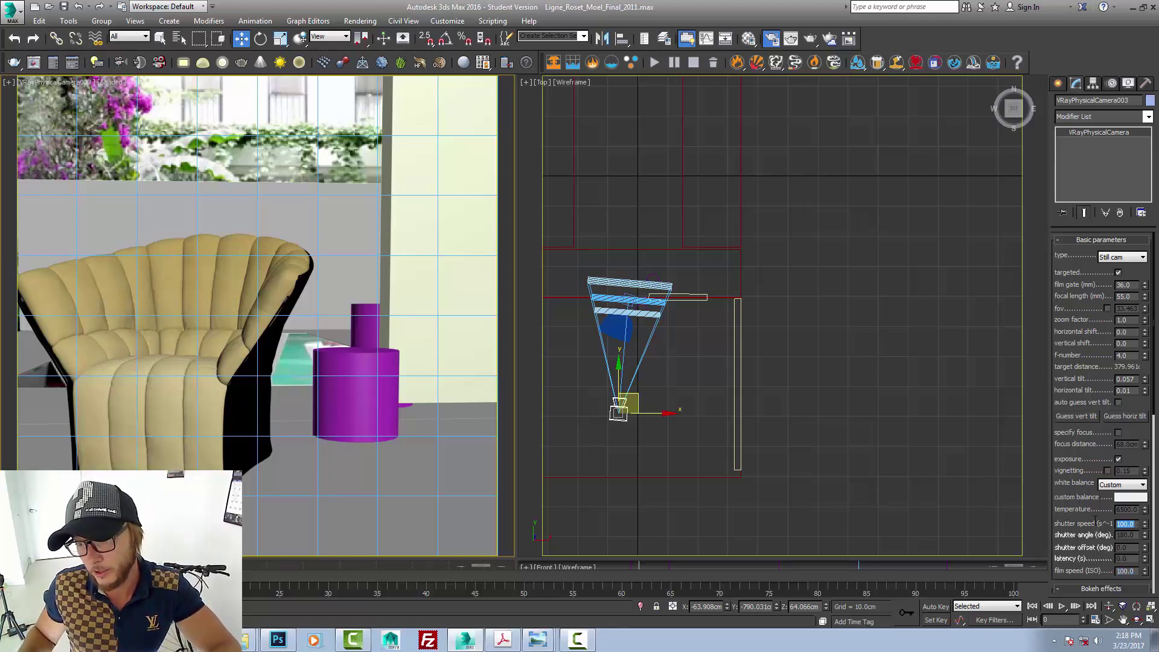
double_click(1134, 570)
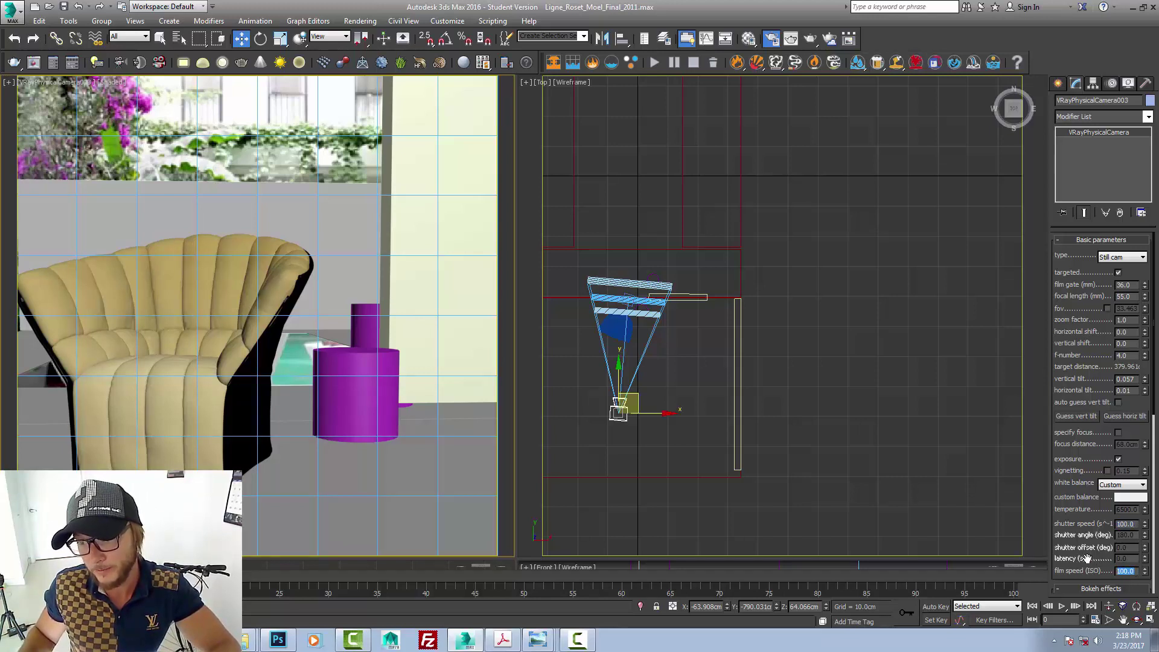
- Confirm the camera's custom white balance colour and correct its vertical perspective with Guess vertical tilt
click(1129, 498)
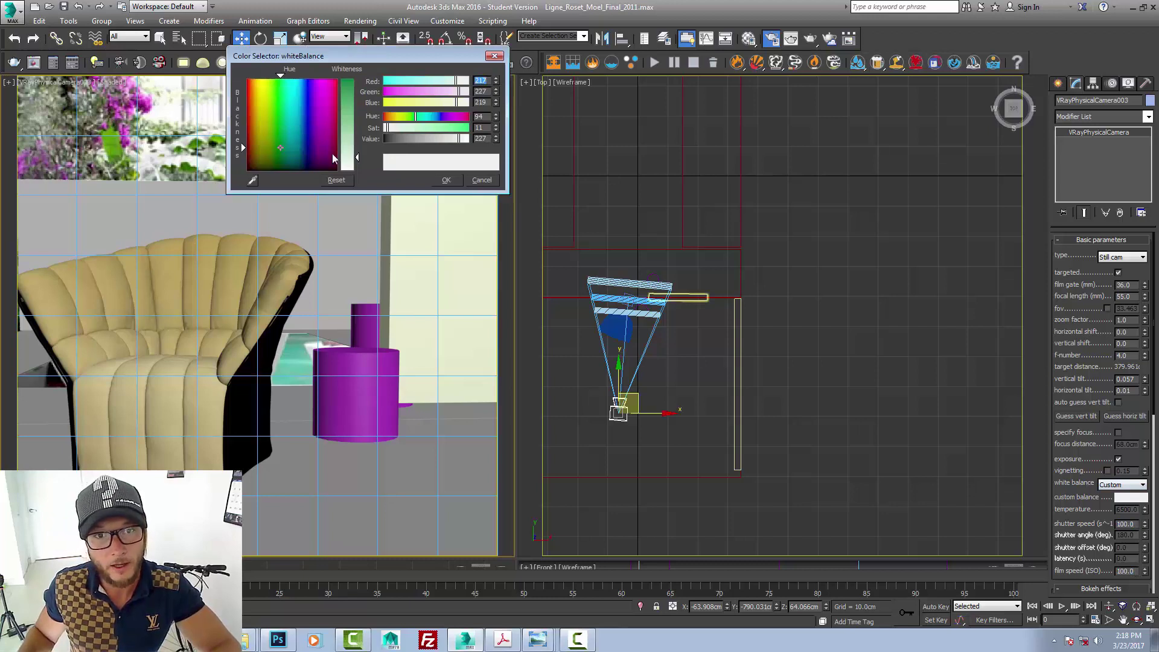
click(445, 180)
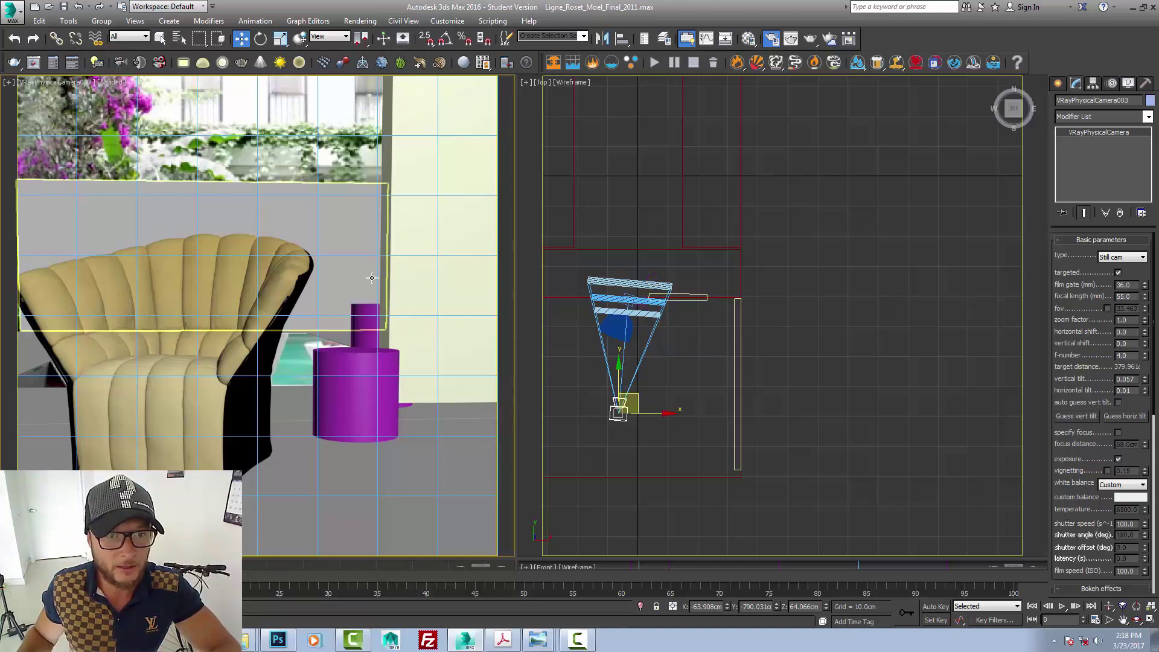
click(1082, 415)
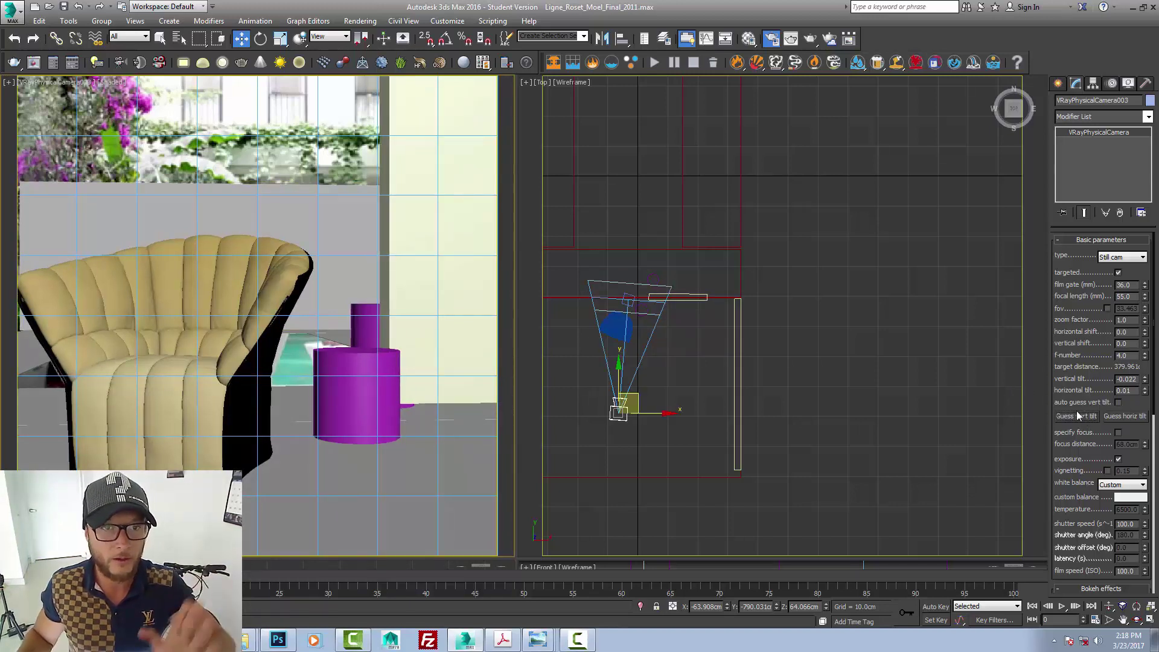
- Rotate the spare wall box at the room's opening to about -43° around Z and display the camera view in wireframe
click(677, 296)
click(260, 38)
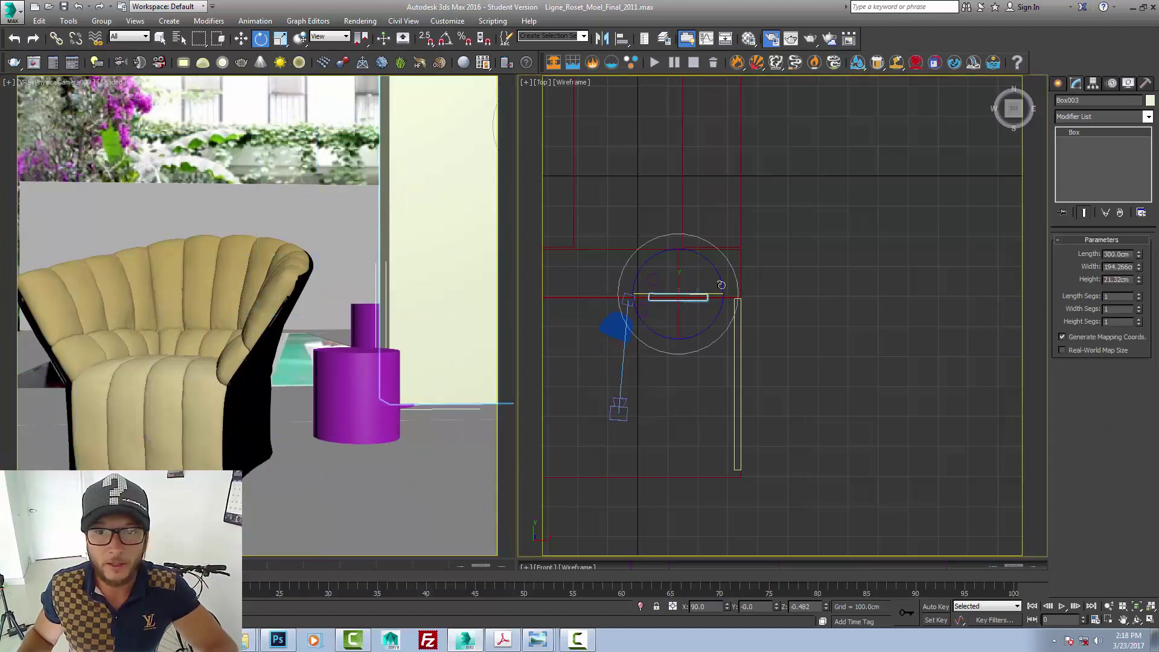
drag(729, 261, 729, 319)
key(F3)
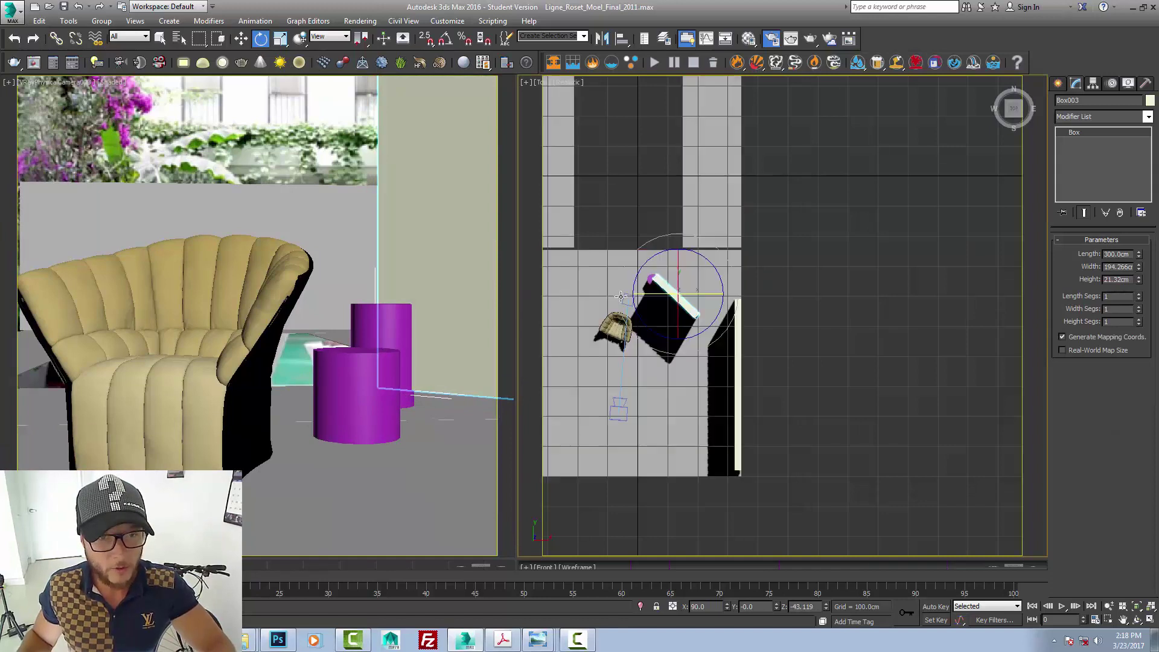
right_click(396, 179)
key(F3)
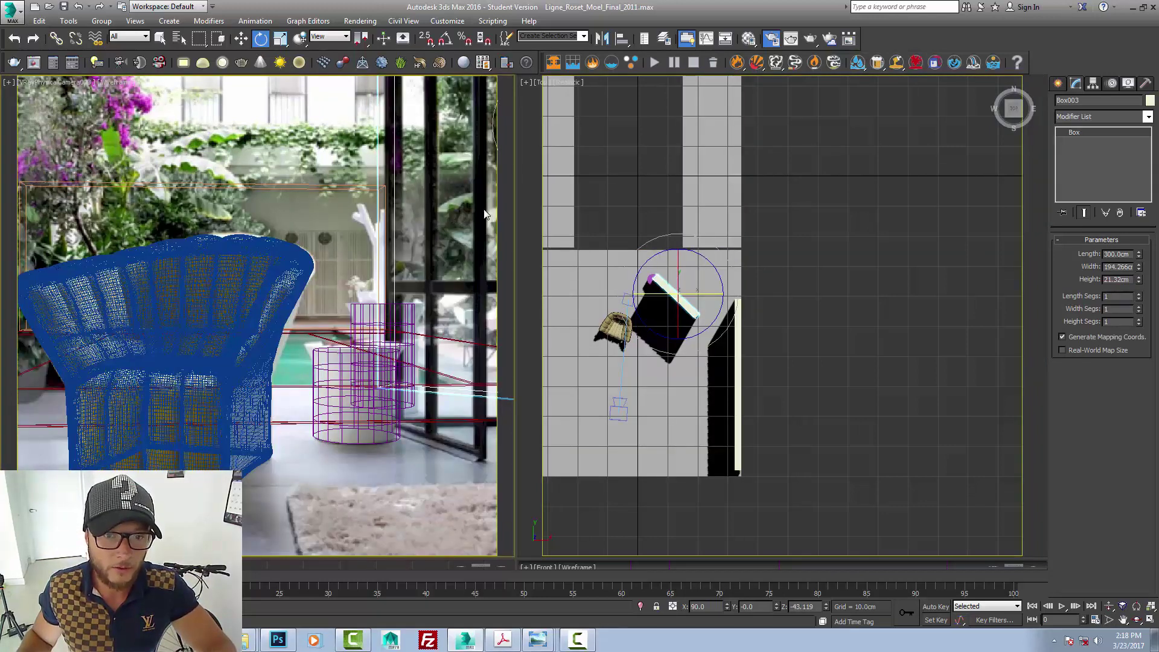
- Move the spare wall box to about X 70, Y -484 cm and rotate it to about -77° around Z to follow the photo's glass door
click(247, 38)
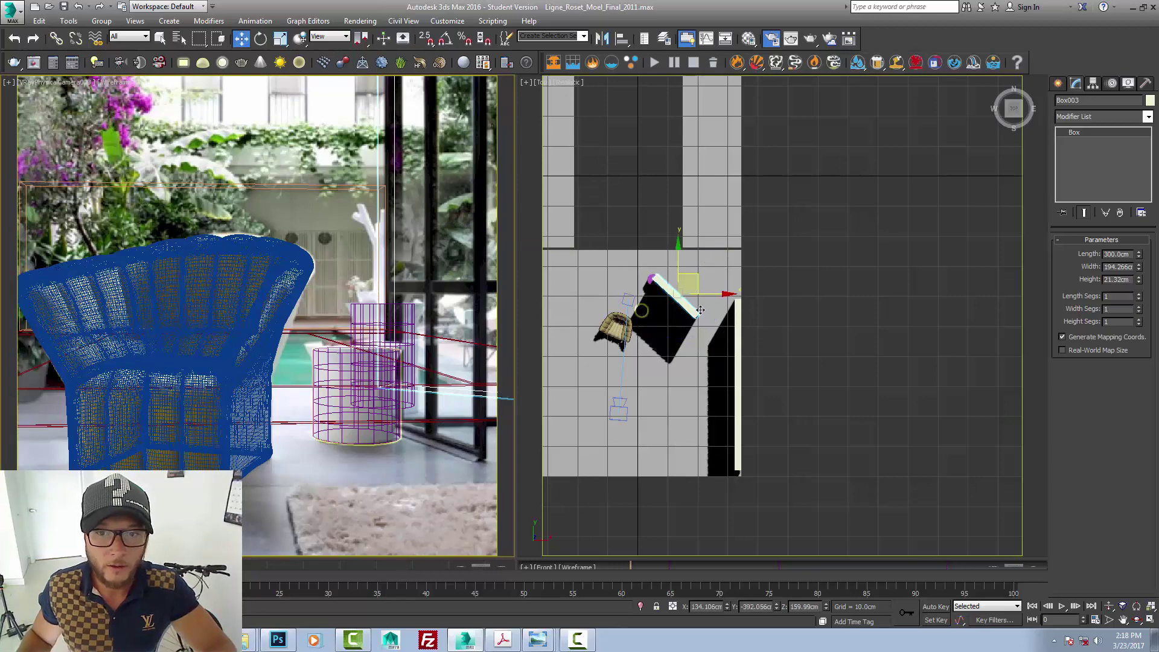
key(F3)
drag(698, 277, 687, 301)
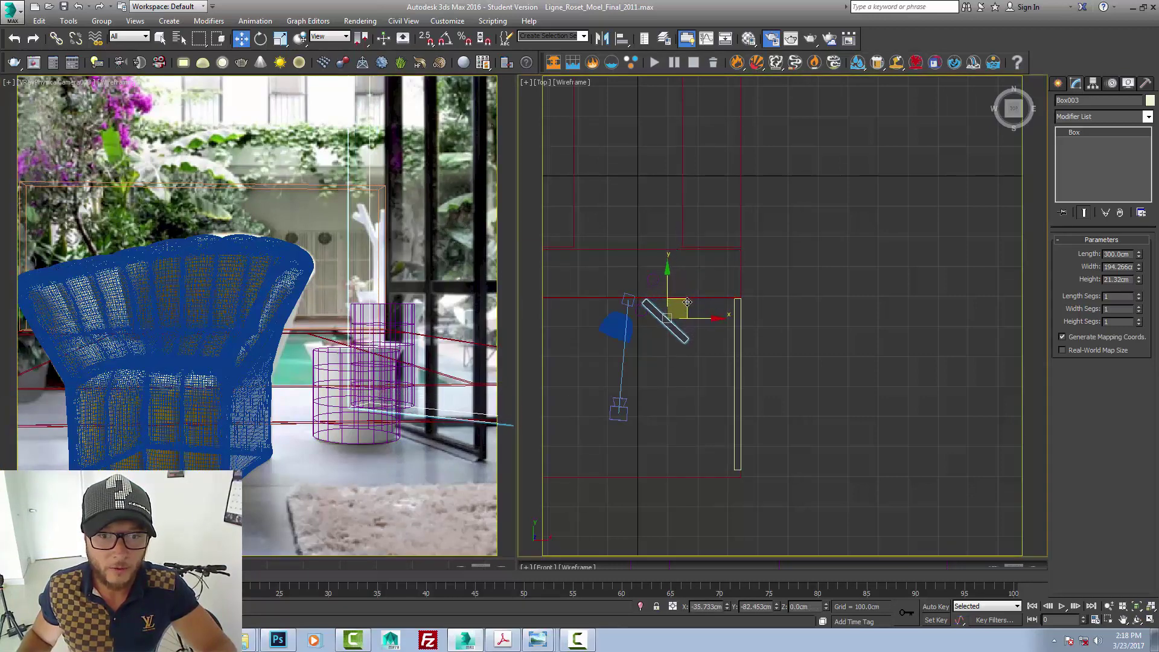
click(260, 38)
drag(609, 338, 604, 302)
key(w)
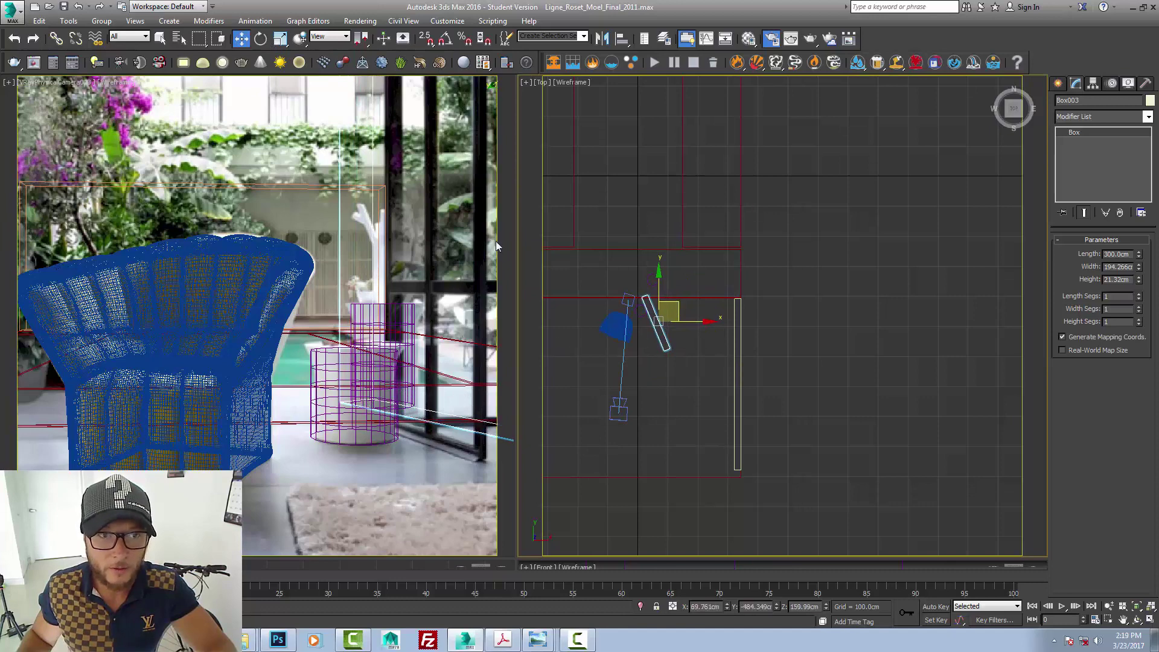
key(e)
drag(715, 334, 687, 350)
- Lower the door box in the Front view to about Z 150 cm so its base sits on the floor
key(F3)
alt+middle_drag(688, 350, 672, 368)
scroll(672, 368, up, 5)
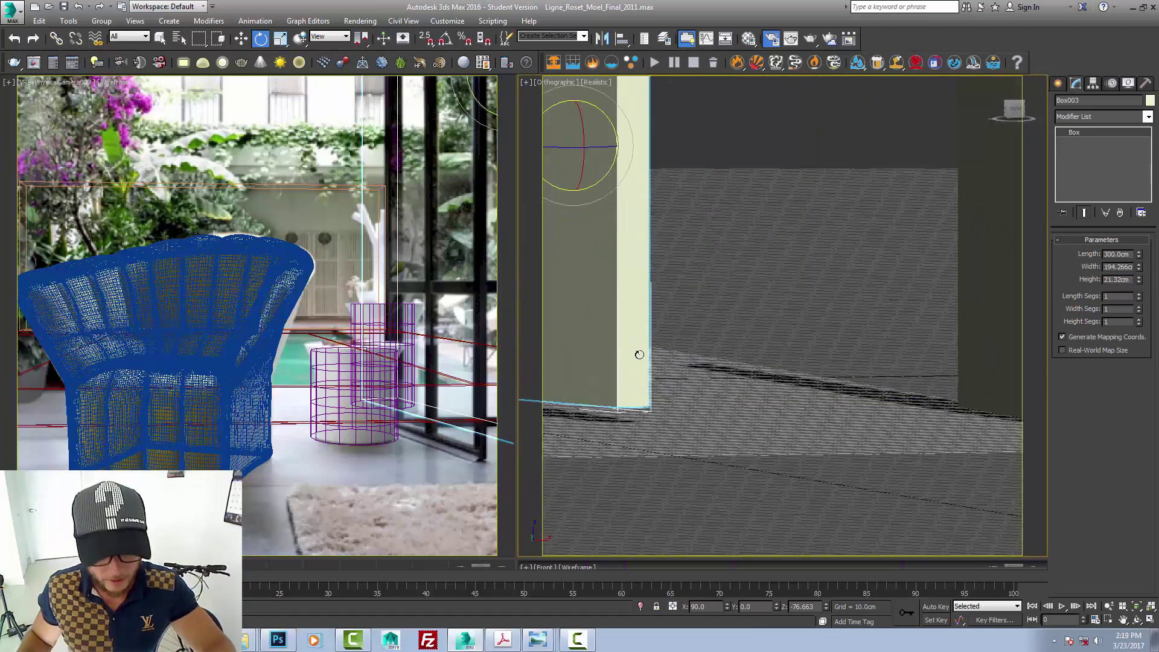
key(f)
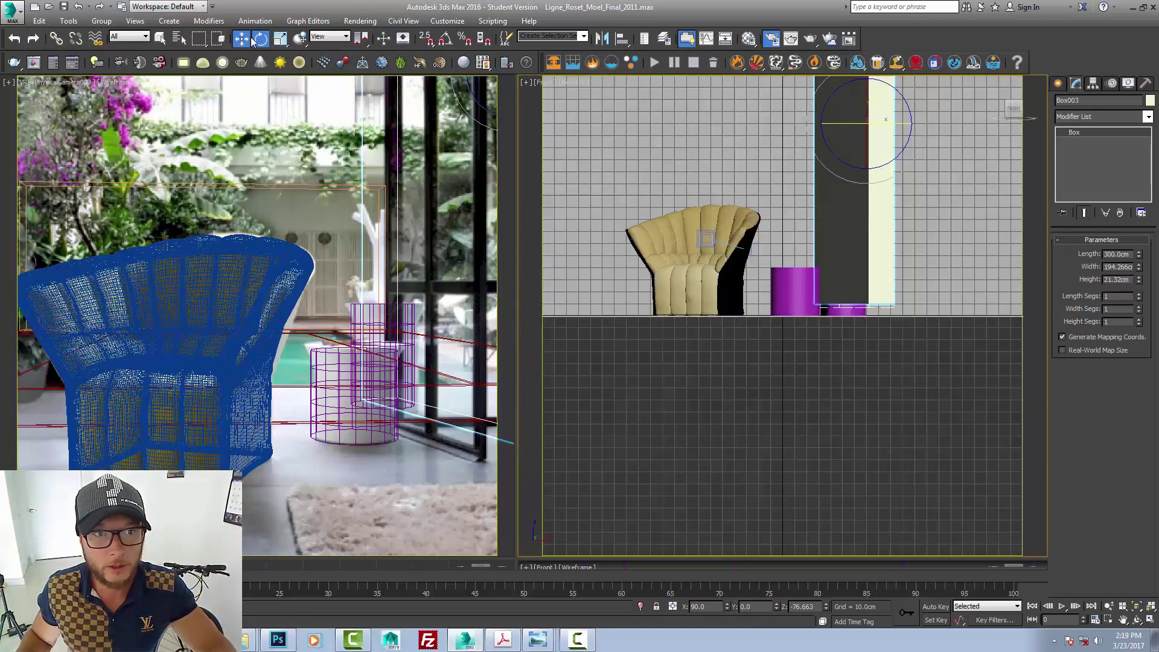
click(241, 38)
key(F3)
middle_drag(825, 249, 776, 273)
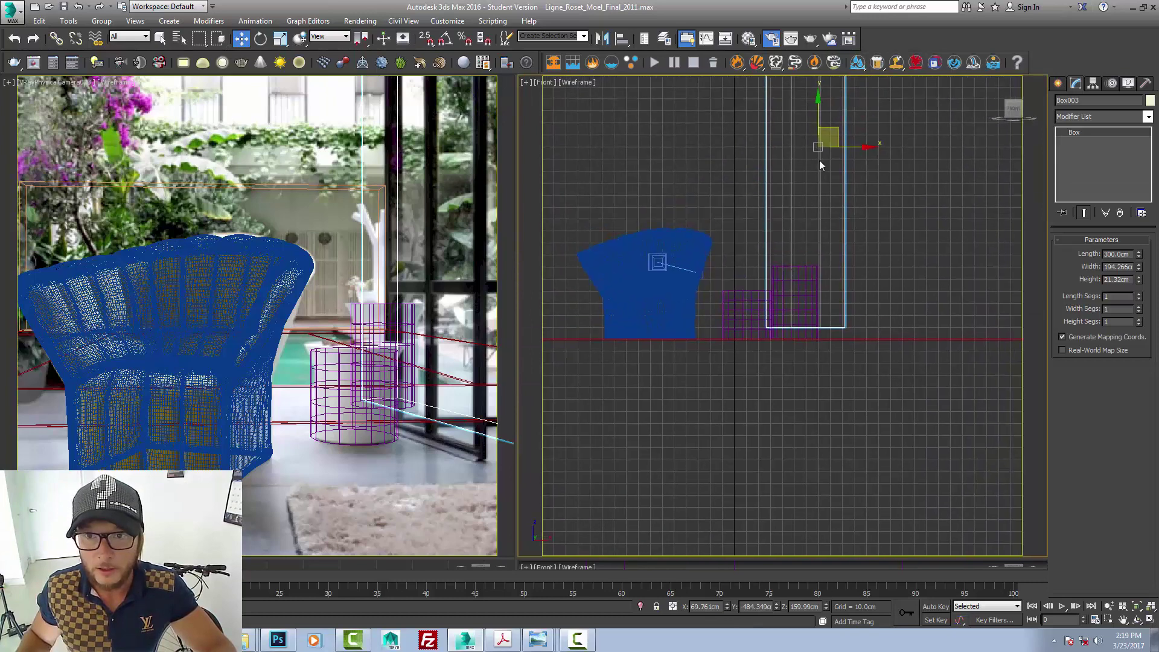
drag(819, 129, 820, 134)
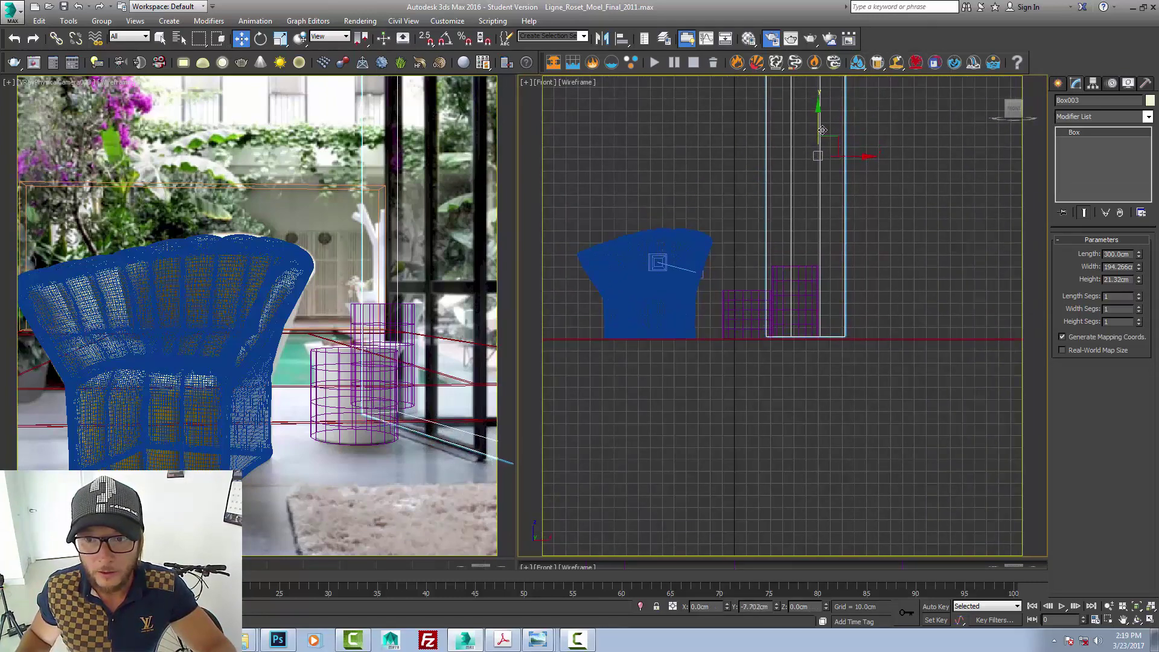
scroll(845, 361, up, 3)
scroll(837, 328, up, 5)
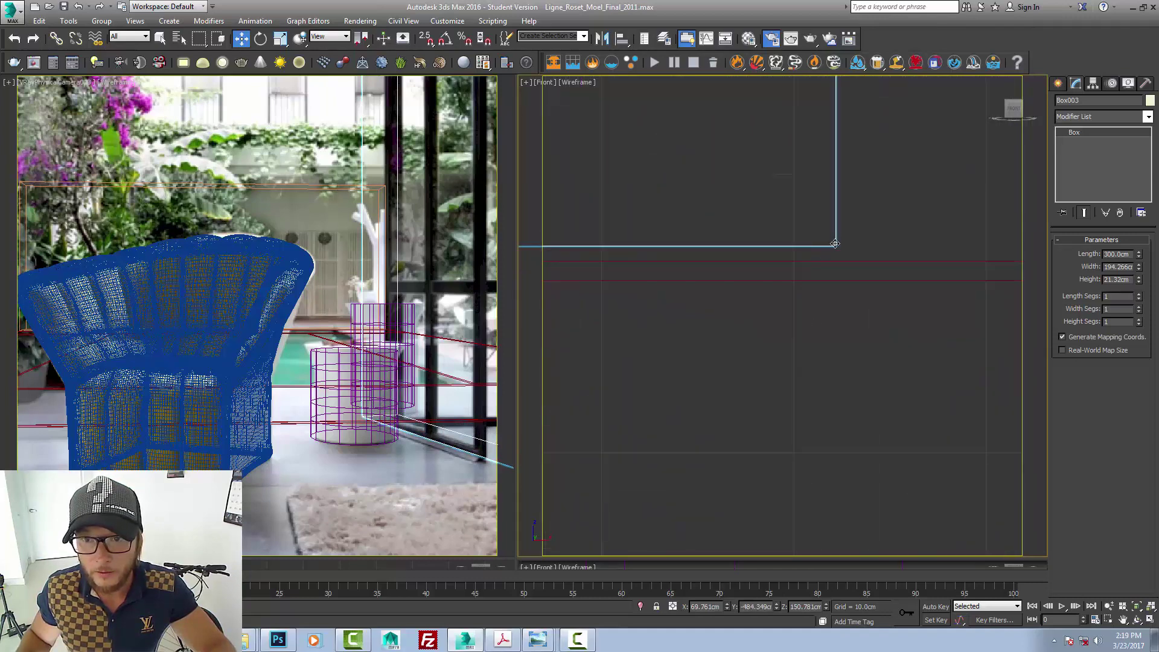
drag(834, 243, 831, 258)
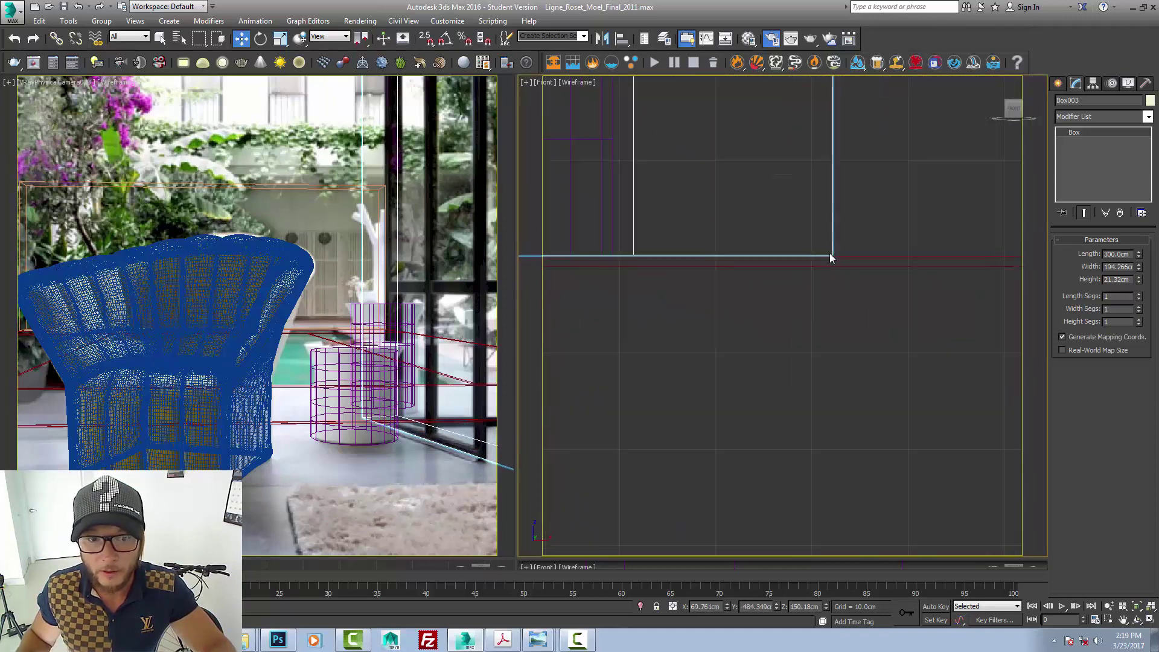
- Shift the door box to about X 65 cm in the Top view and thin its height parameter to about 1.5 cm
key(t)
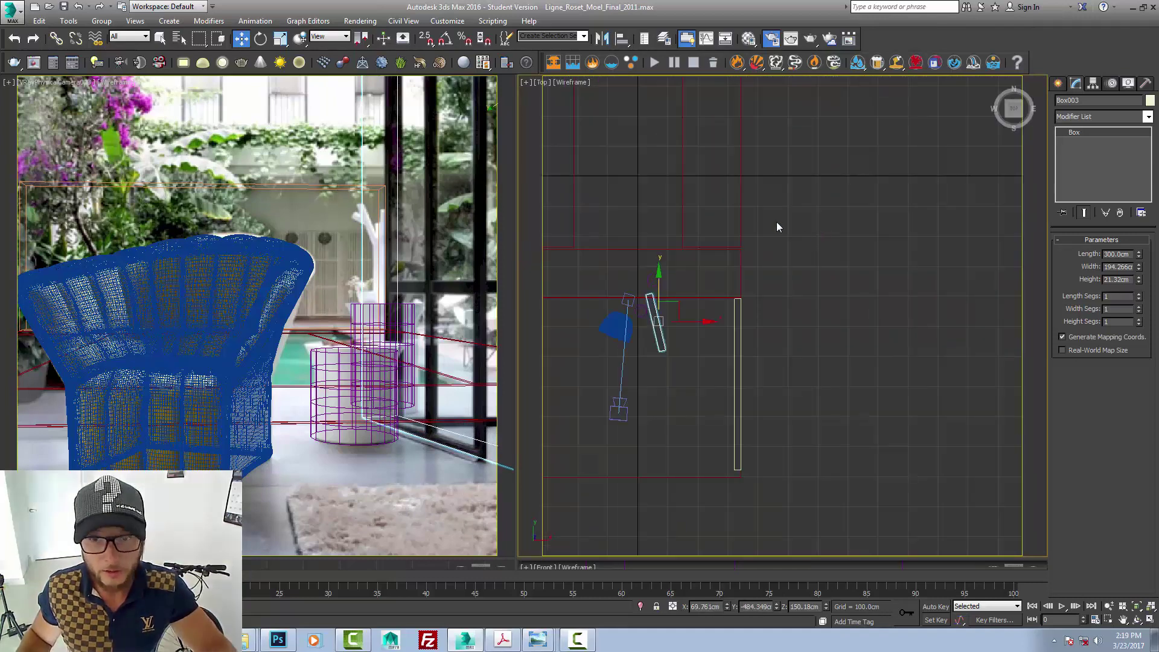
scroll(661, 349, up, 3)
drag(678, 333, 675, 332)
key(F3)
key(F3)
key(F3)
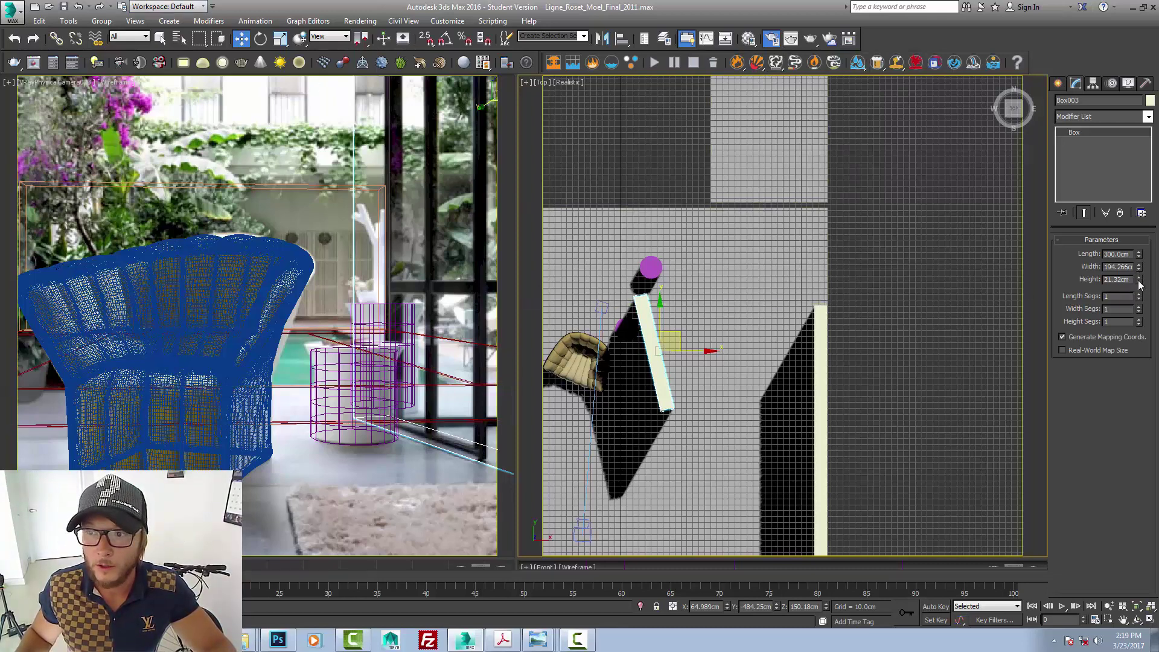
drag(1138, 285, 1138, 336)
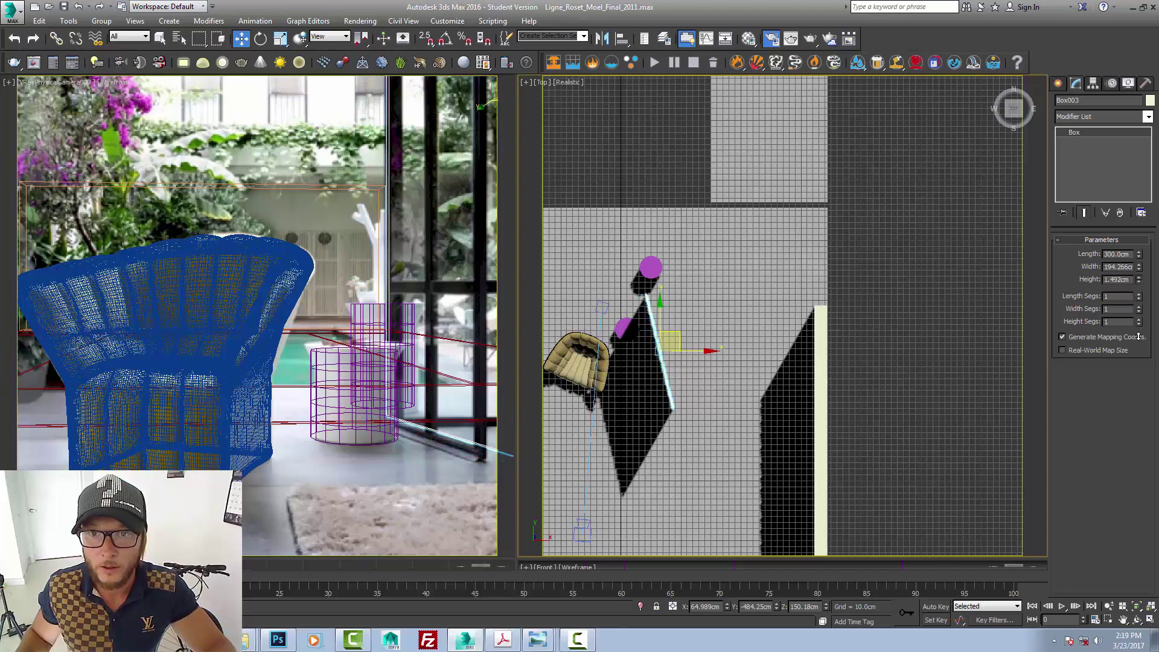
- Assign the GLASS_stantard material to the thin door box and close the Material Editor
click(772, 40)
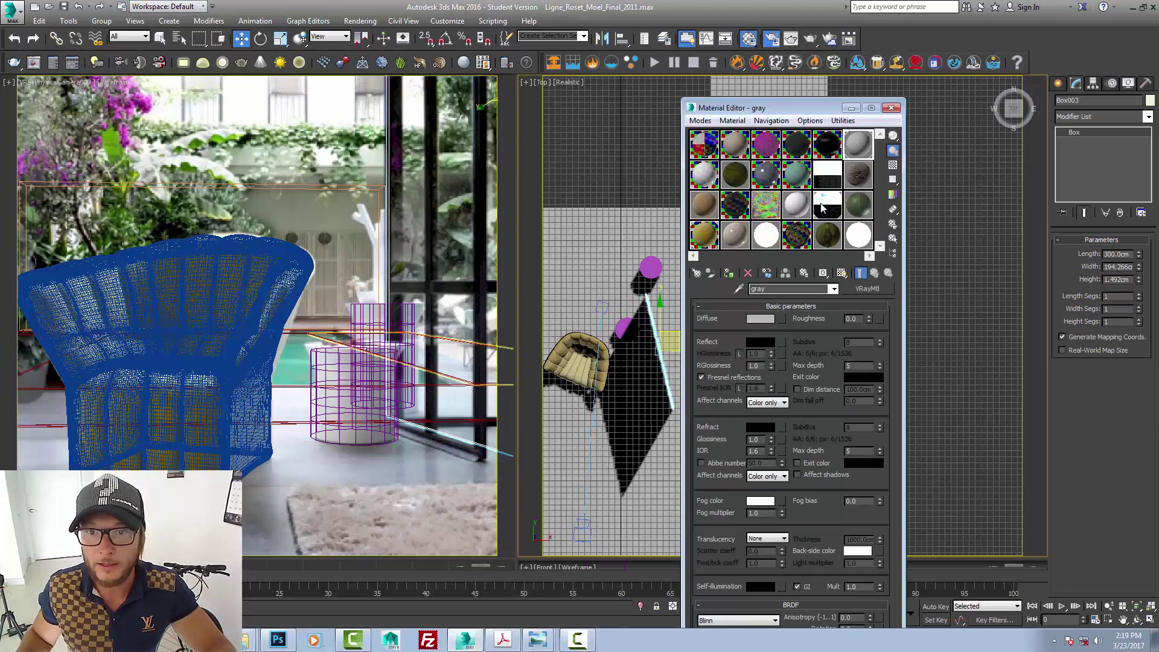
click(857, 238)
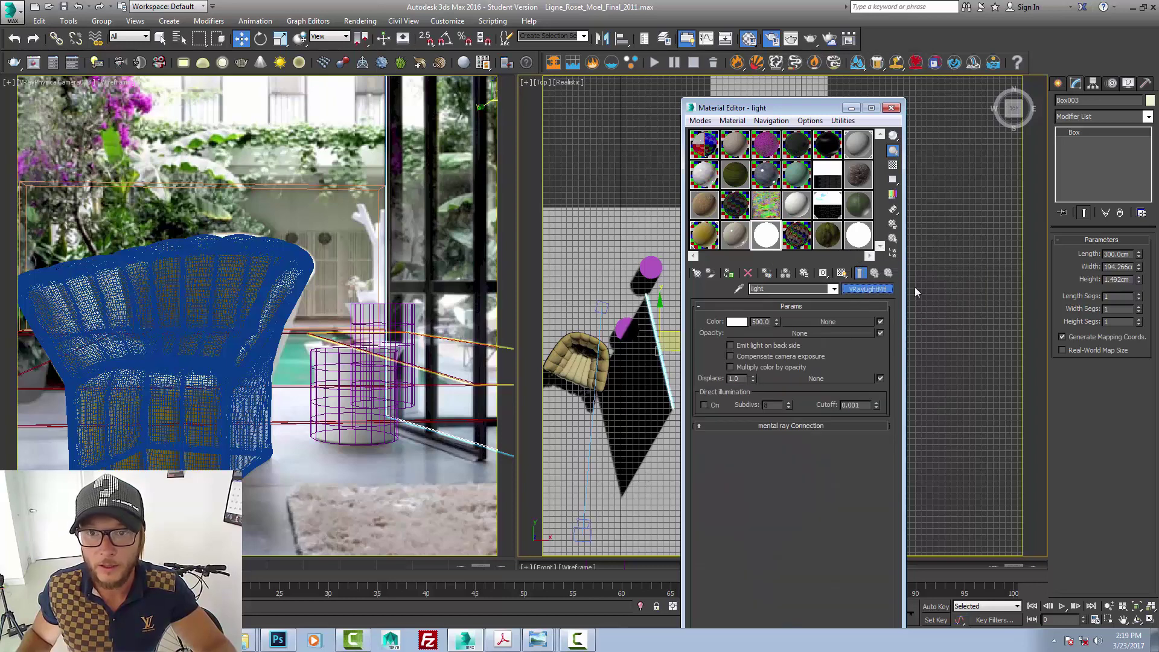
key(g)
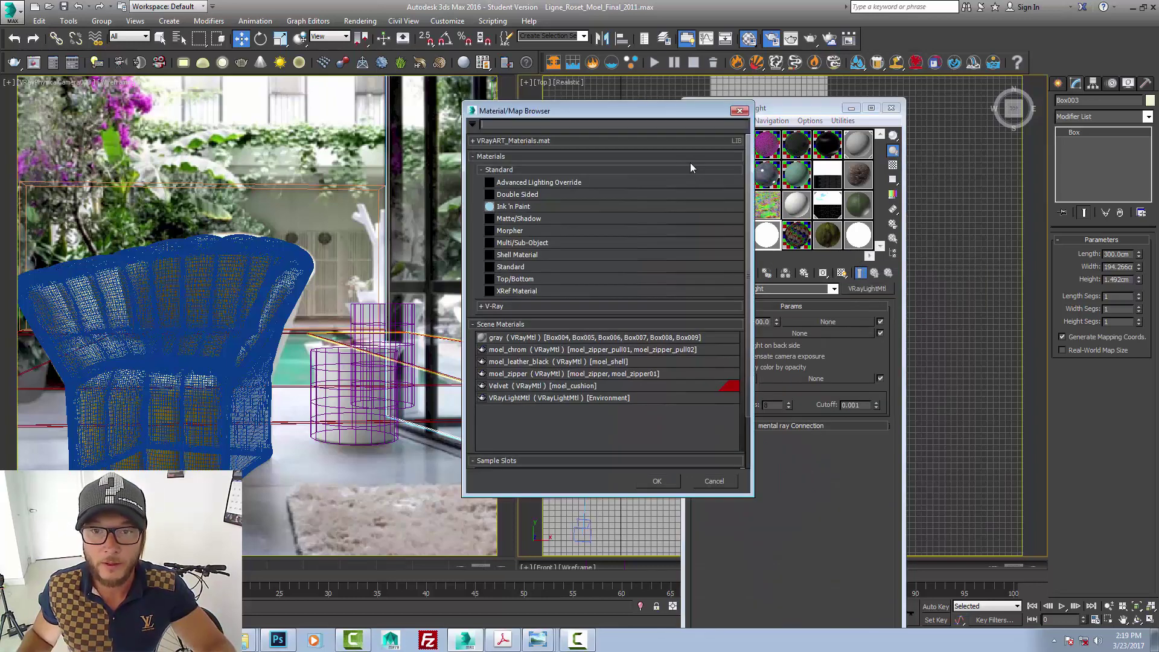
click(505, 141)
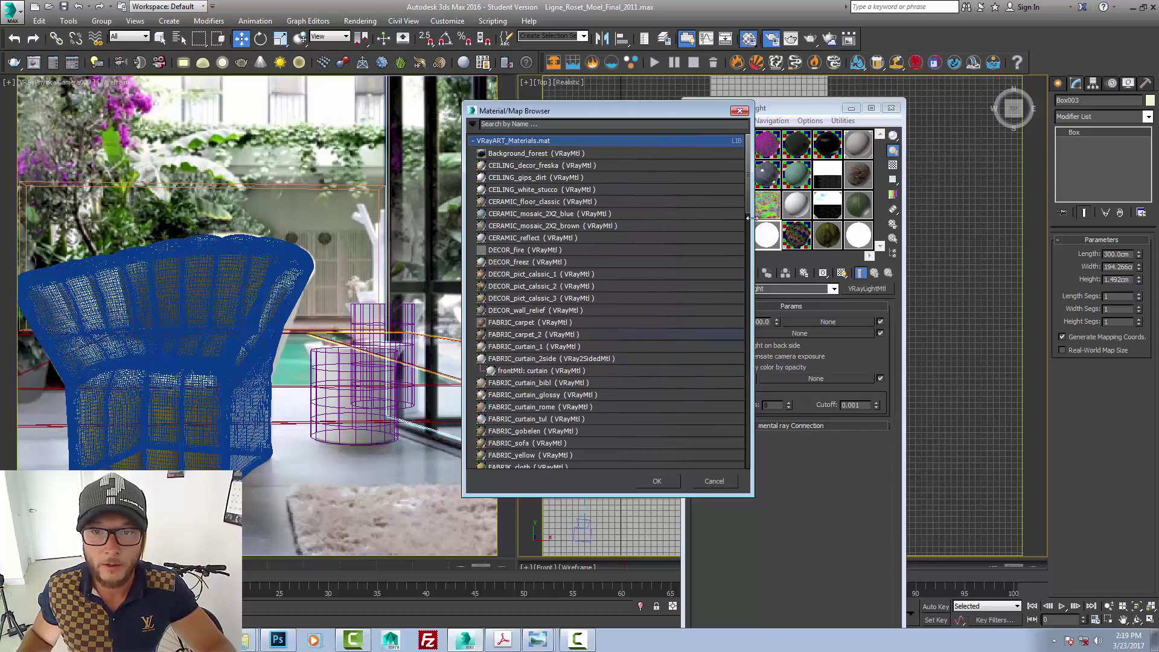
click(740, 112)
click(703, 148)
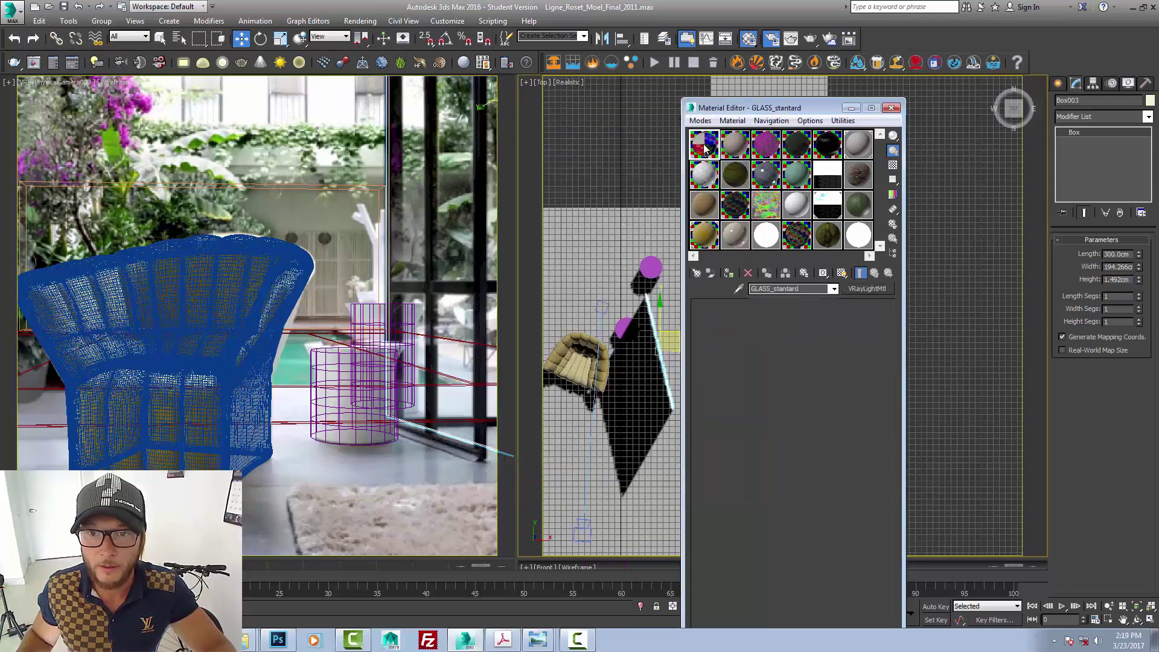
click(728, 273)
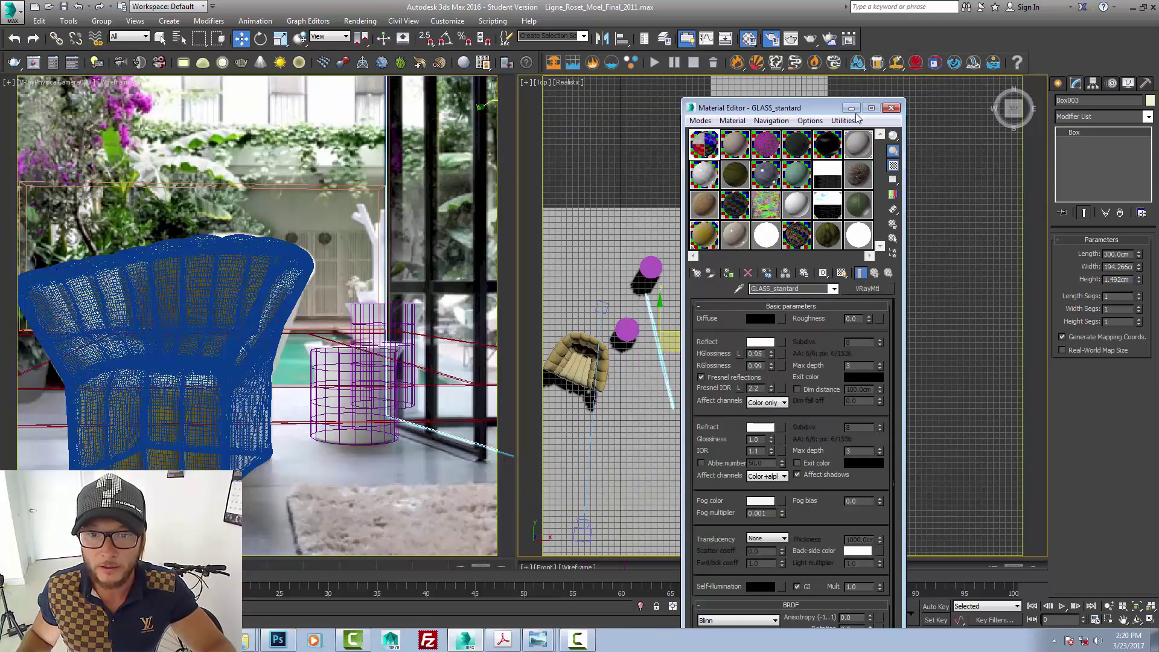
click(890, 107)
- Clone the wall box at the far end of the pool as a copy placed behind it at about Y 968 cm
key(F3)
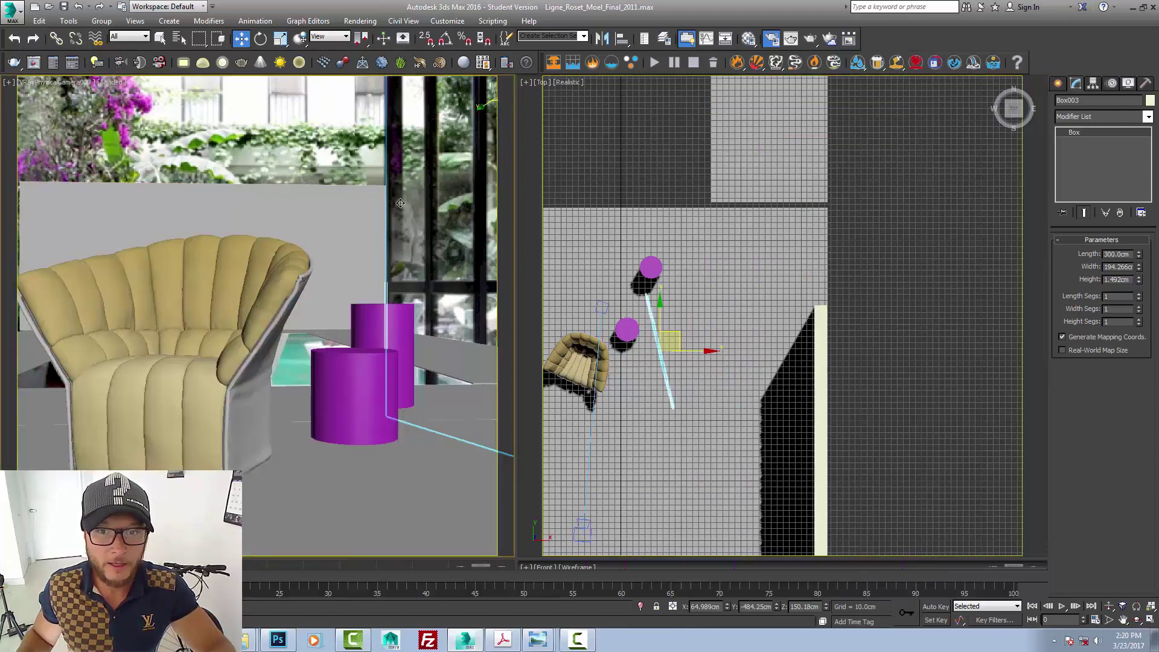
key(F3)
scroll(758, 320, down, 8)
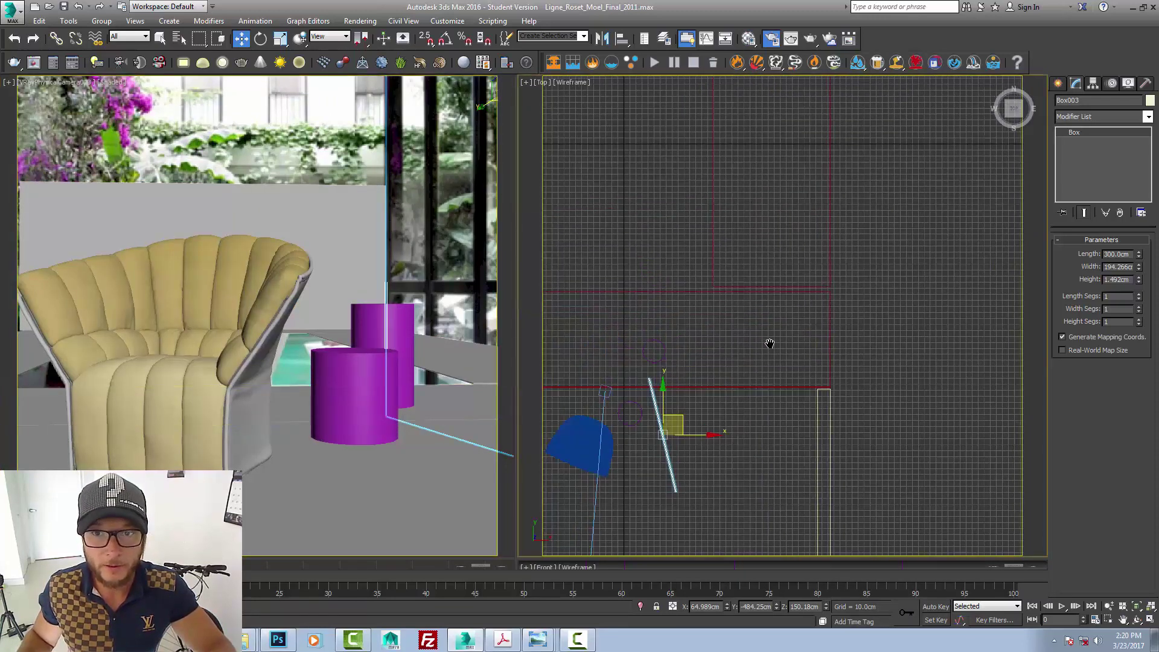
key(F3)
click(722, 273)
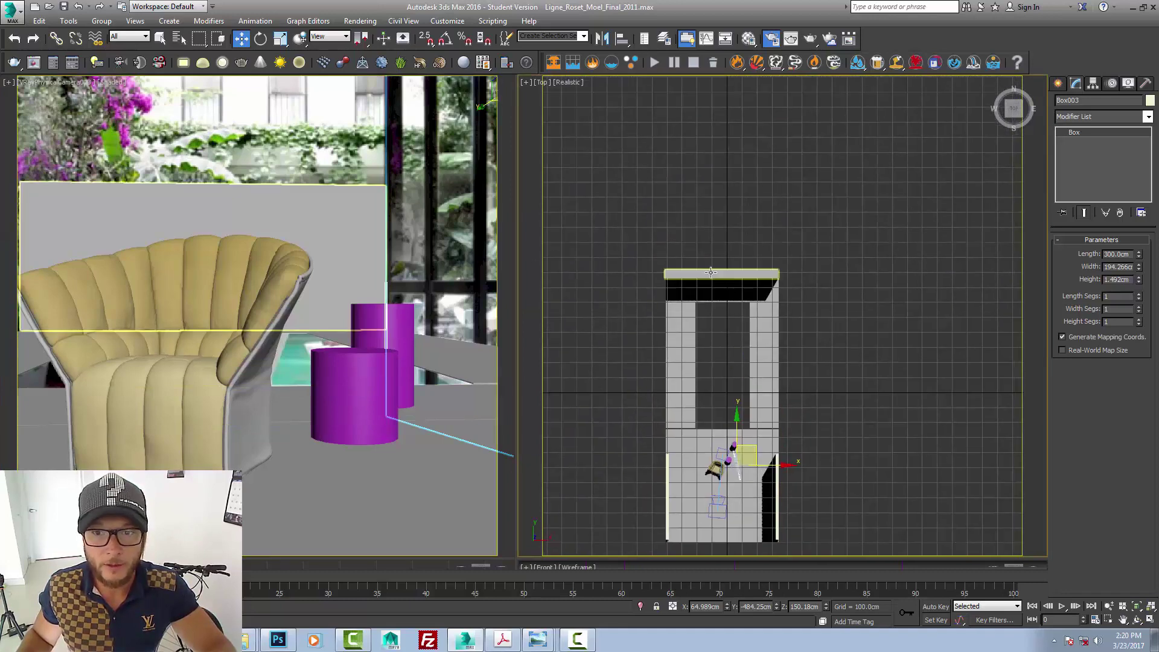
shift+drag(722, 233, 722, 216)
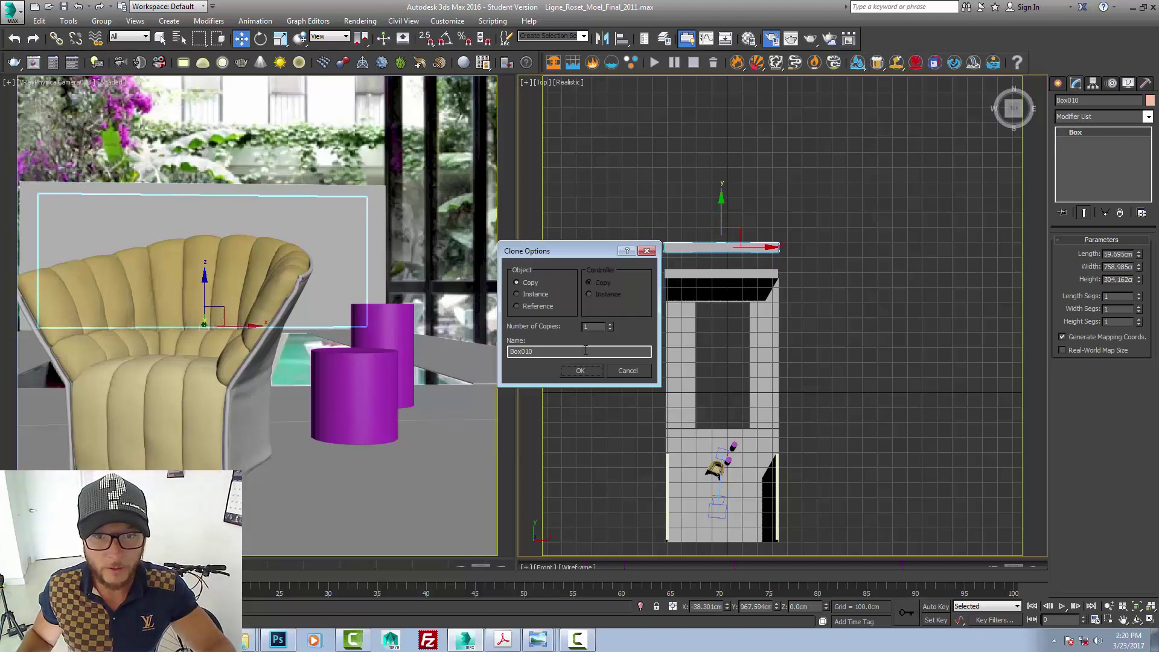
click(592, 372)
- Resize the copied back wall to about 41 cm length and 813 cm height, and scale it to nearly double its width along X
key(F3)
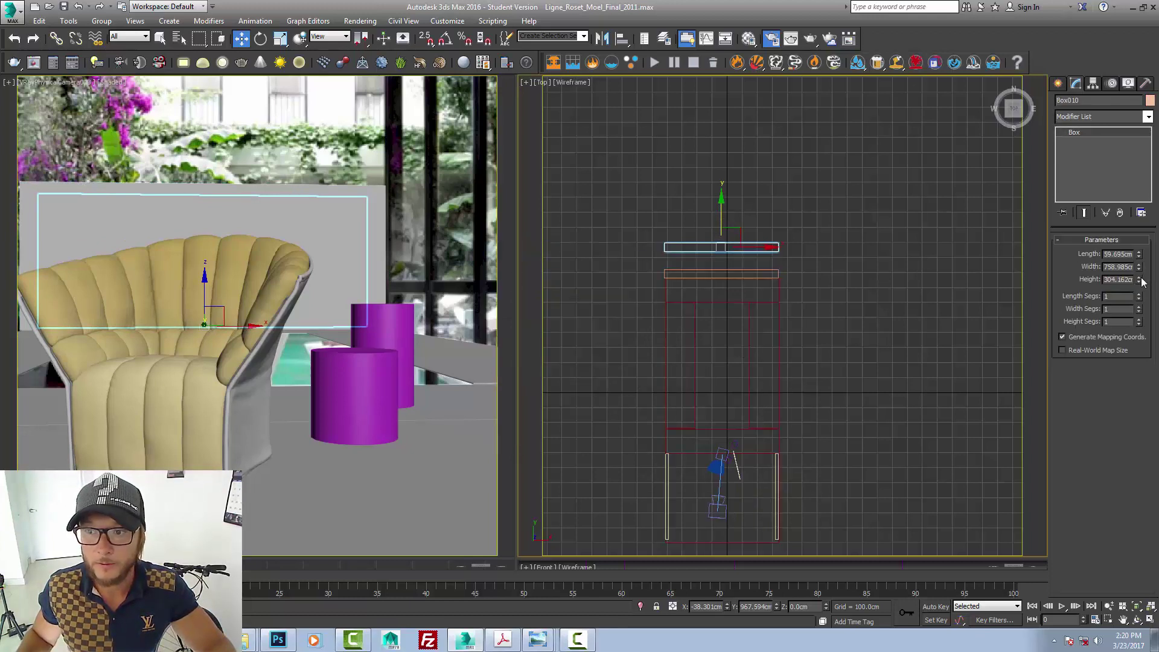
drag(1138, 279, 1138, 260)
key(r)
drag(779, 246, 817, 245)
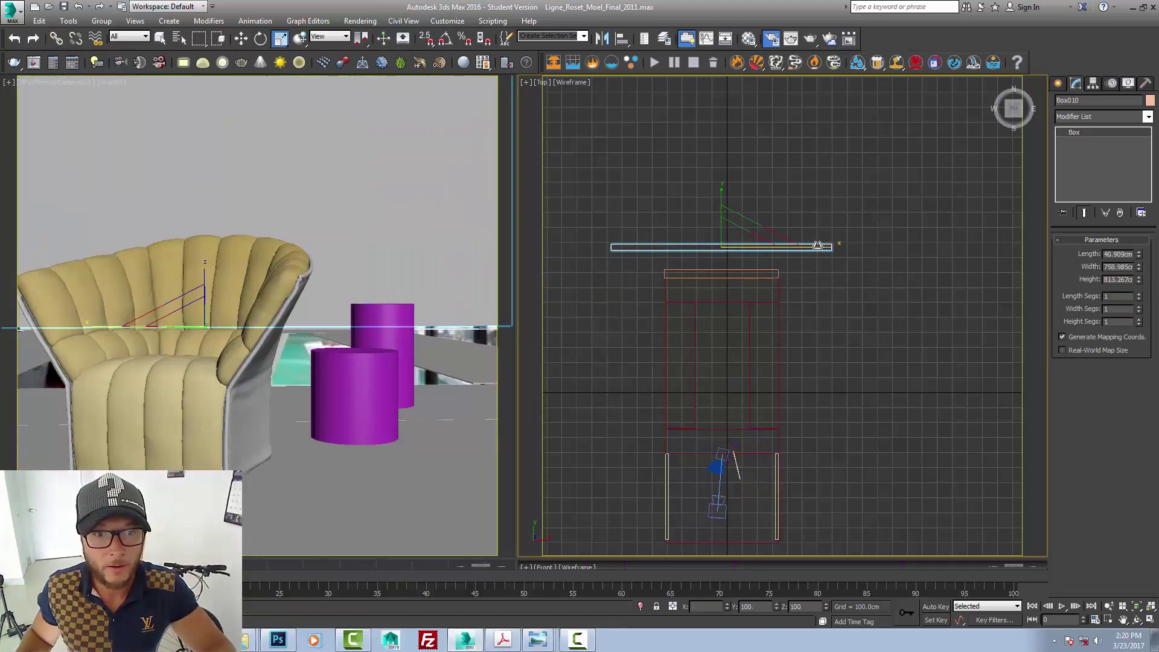
key(F3)
click(758, 201)
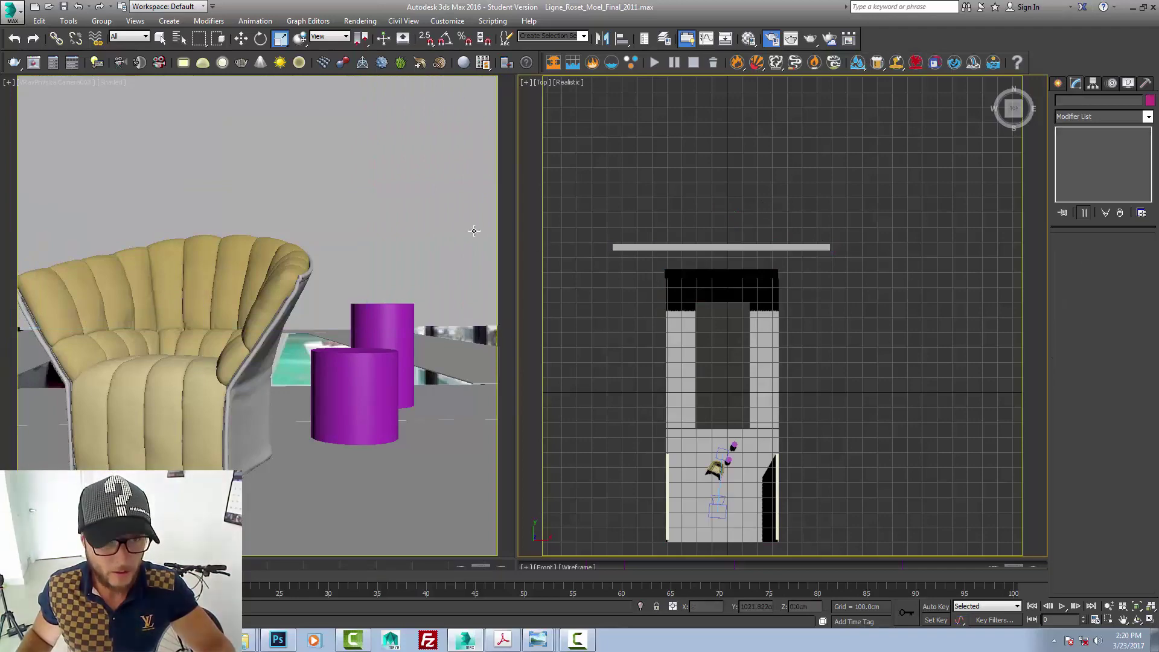
- Compare the blocked-out back walls with the reference photo in the camera view, switching between wireframe and shaded display
click(359, 206)
key(F3)
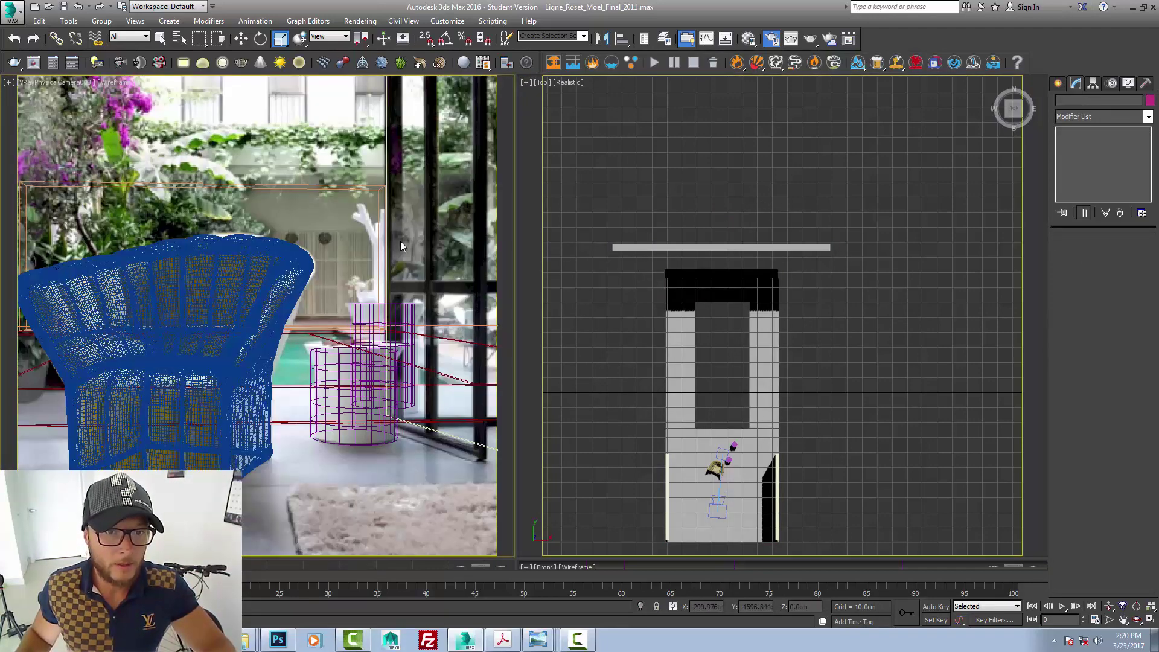
click(260, 340)
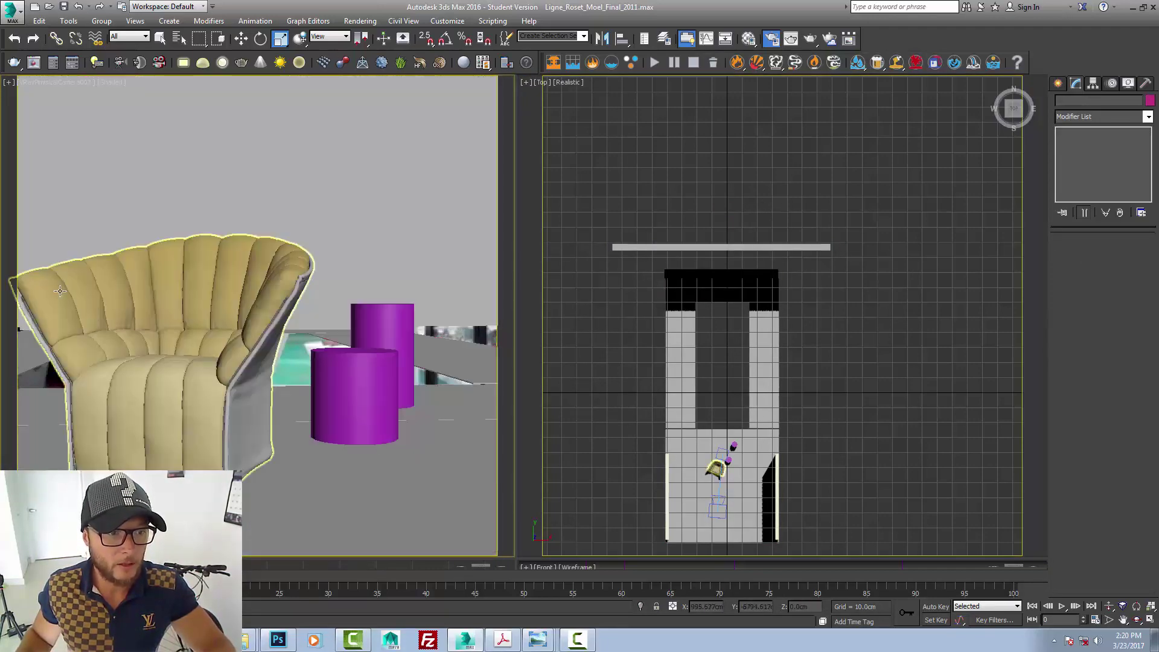
click(100, 244)
key(F3)
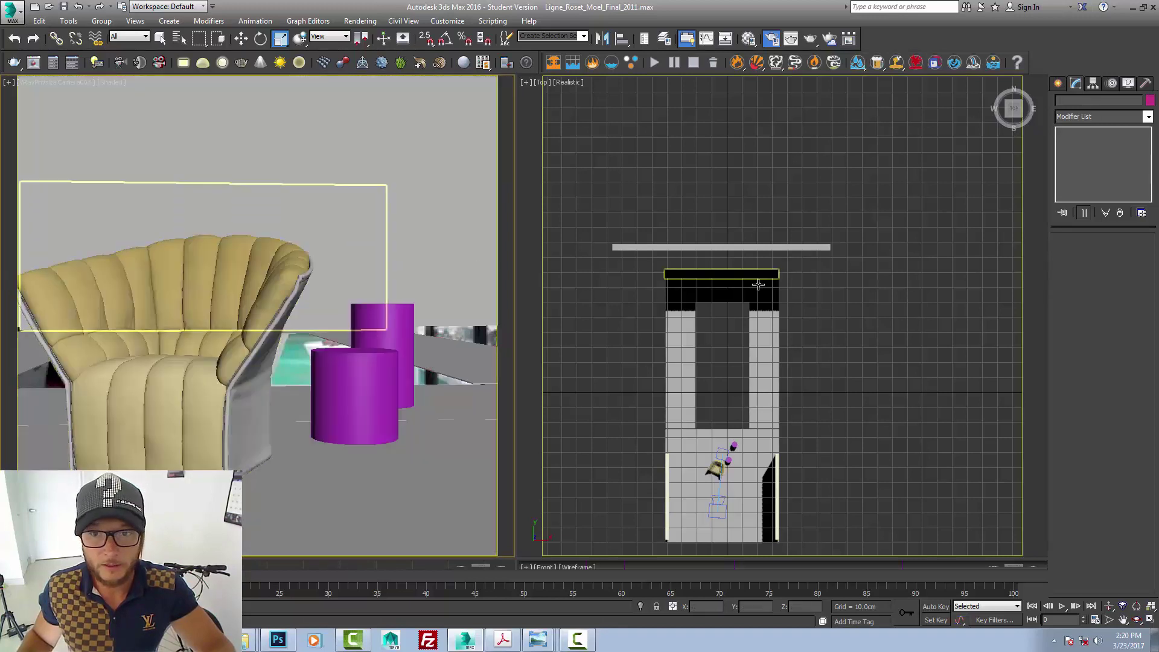
right_click(690, 300)
key(F3)
scroll(646, 338, down, 3)
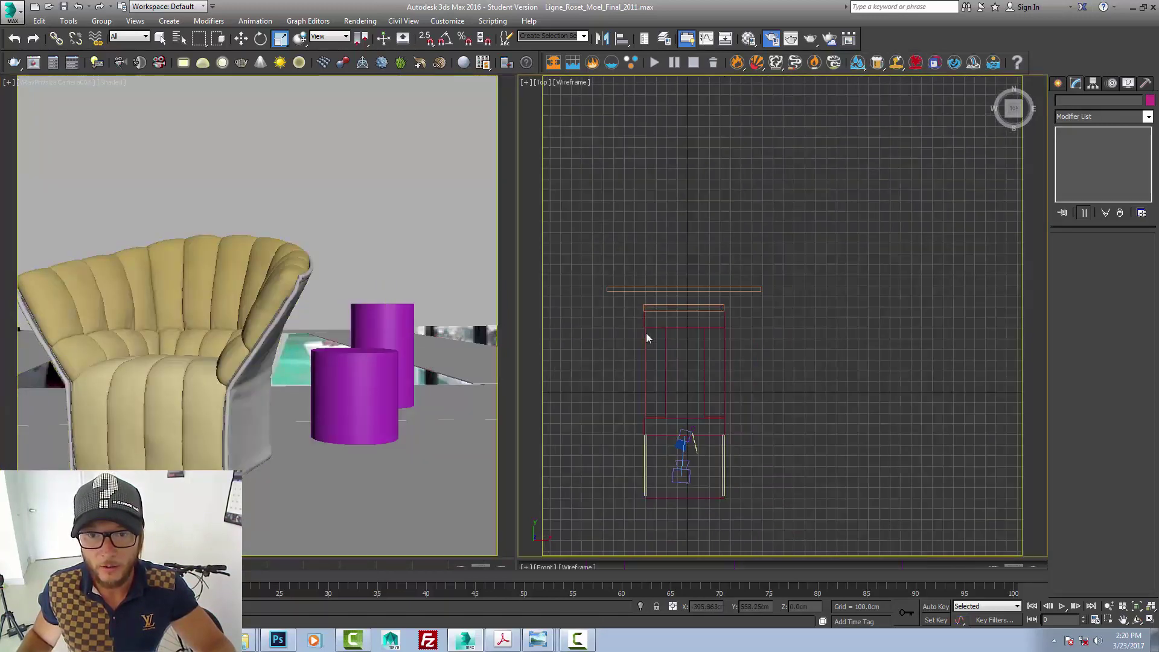
- Check the camera view in wireframe and shaded display, and bring up the photometric light creation tools
right_click(449, 369)
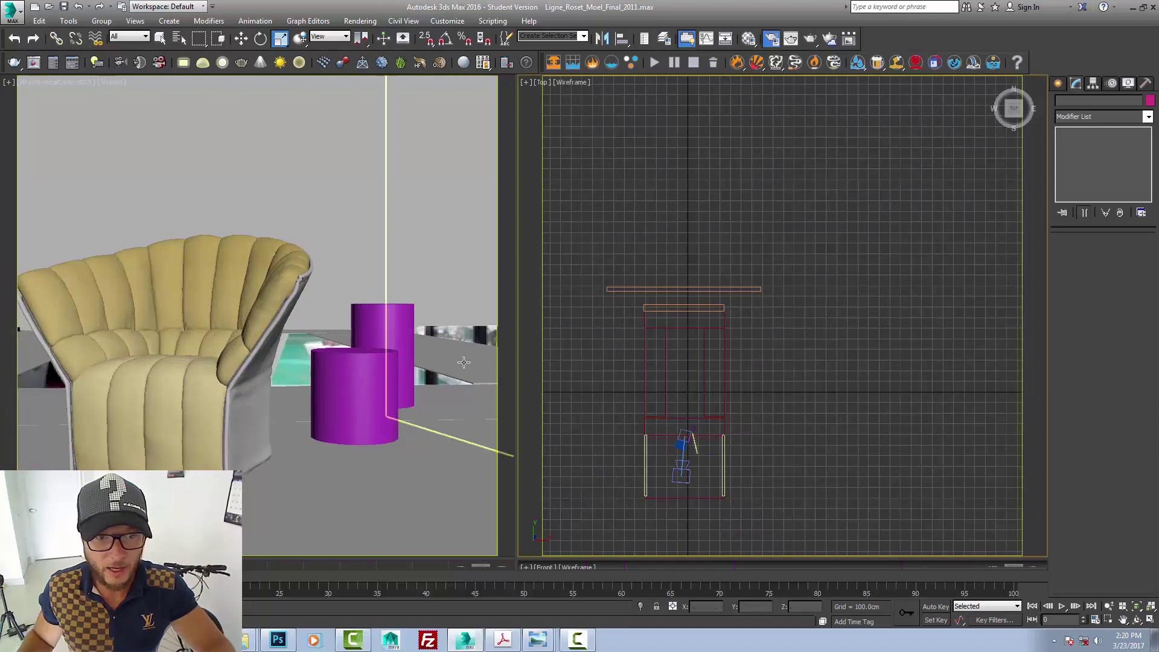
key(F3)
key(F3)
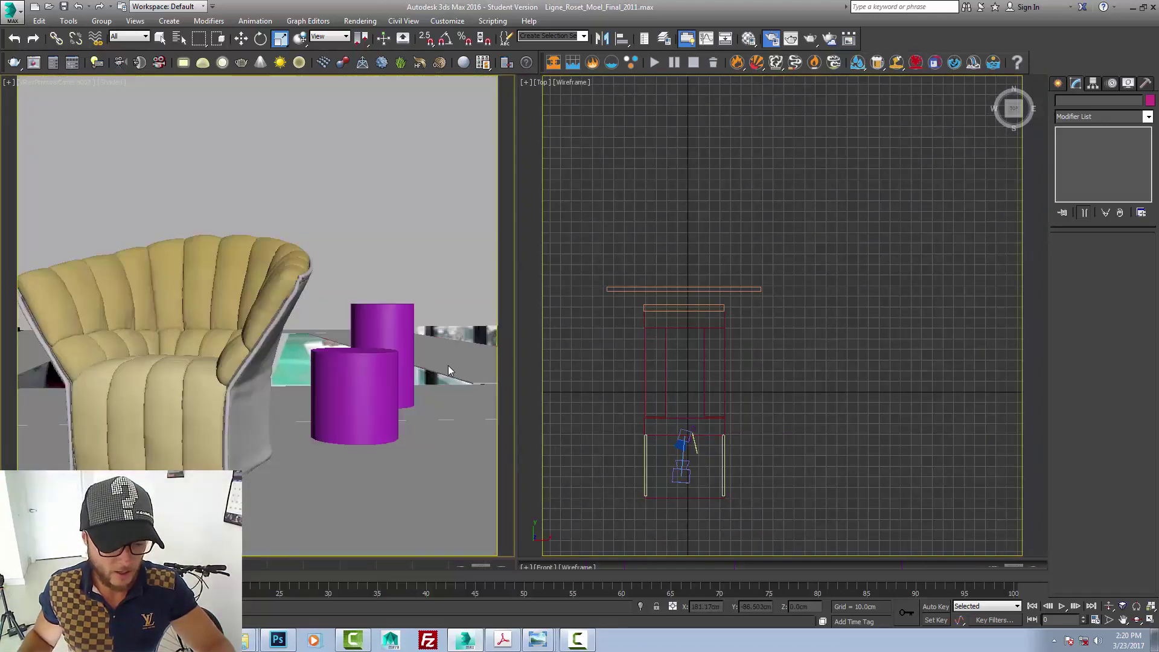
click(474, 313)
click(1056, 83)
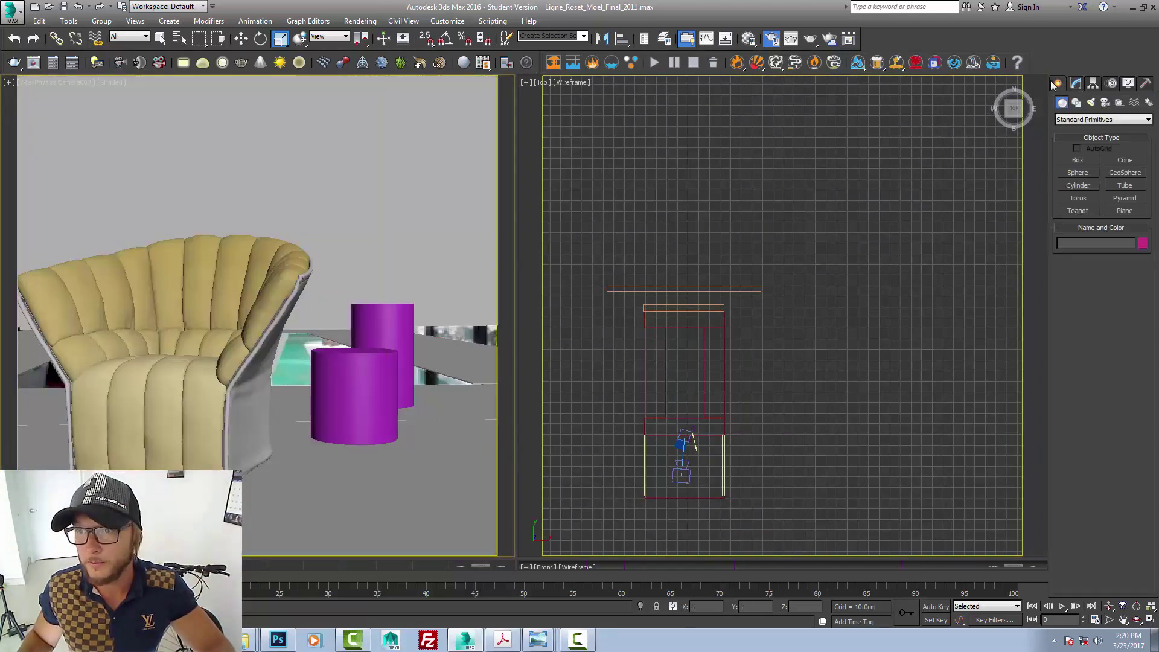
click(1090, 103)
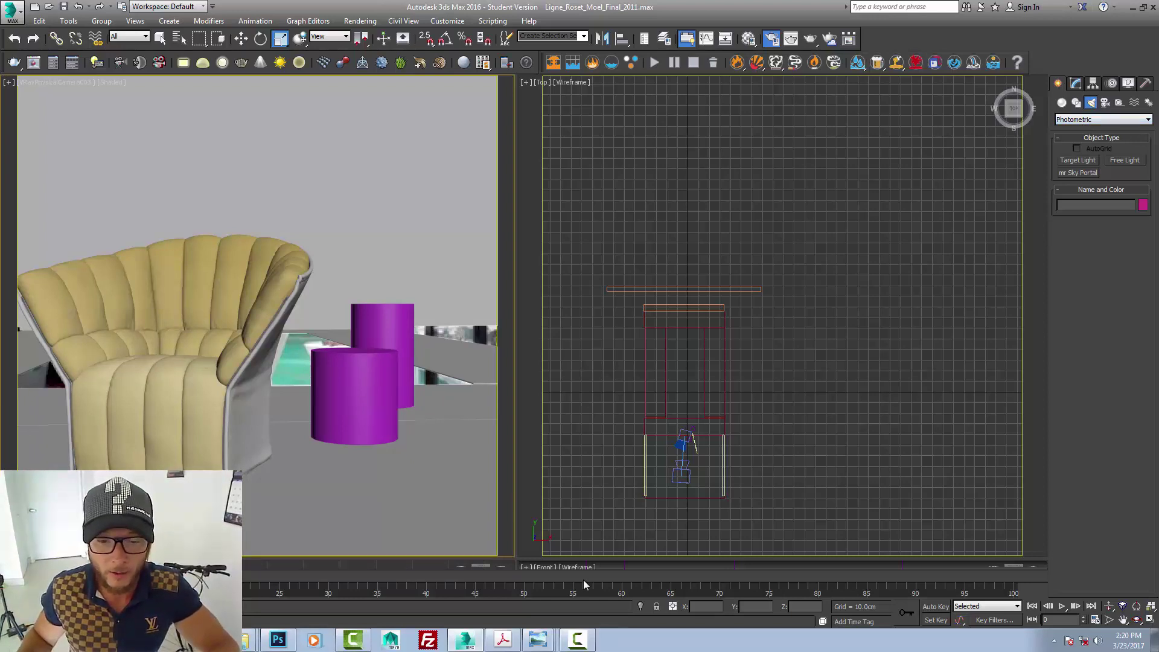
- Switch to Windows Photo Viewer with Ligne_Roset_Moel_FINAL.tif and examine the armchair, side tables, glass door and rug up close
click(538, 639)
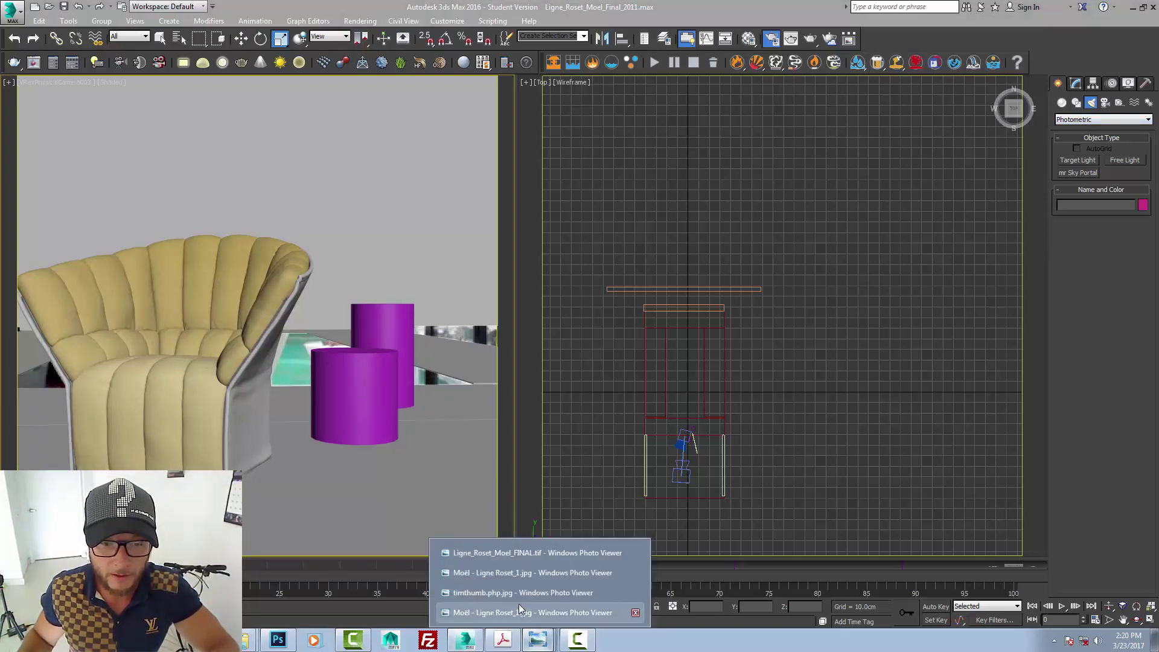
click(586, 554)
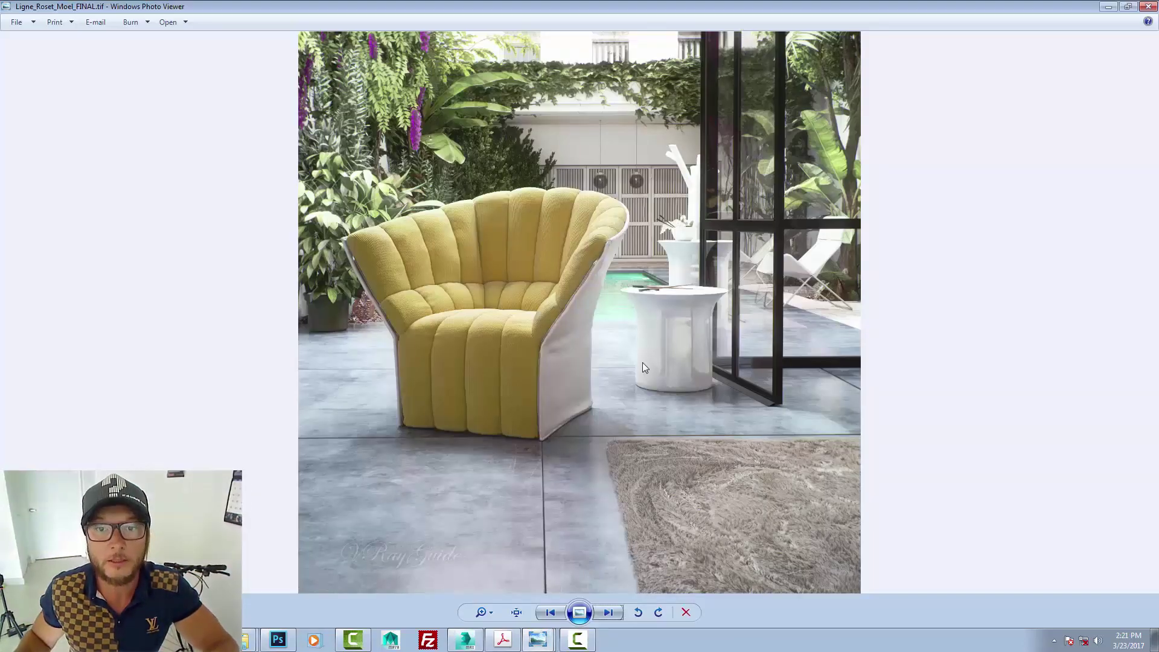
scroll(578, 256, up, 2)
scroll(578, 256, up, 1)
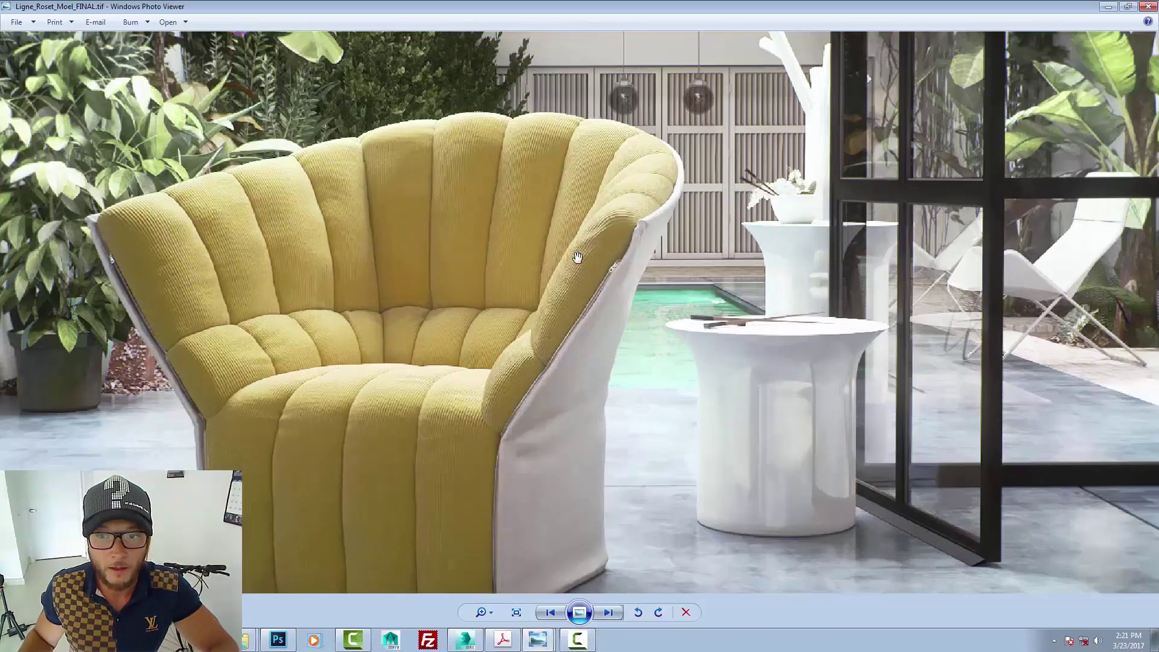
scroll(574, 256, down, 1)
drag(574, 256, 656, 103)
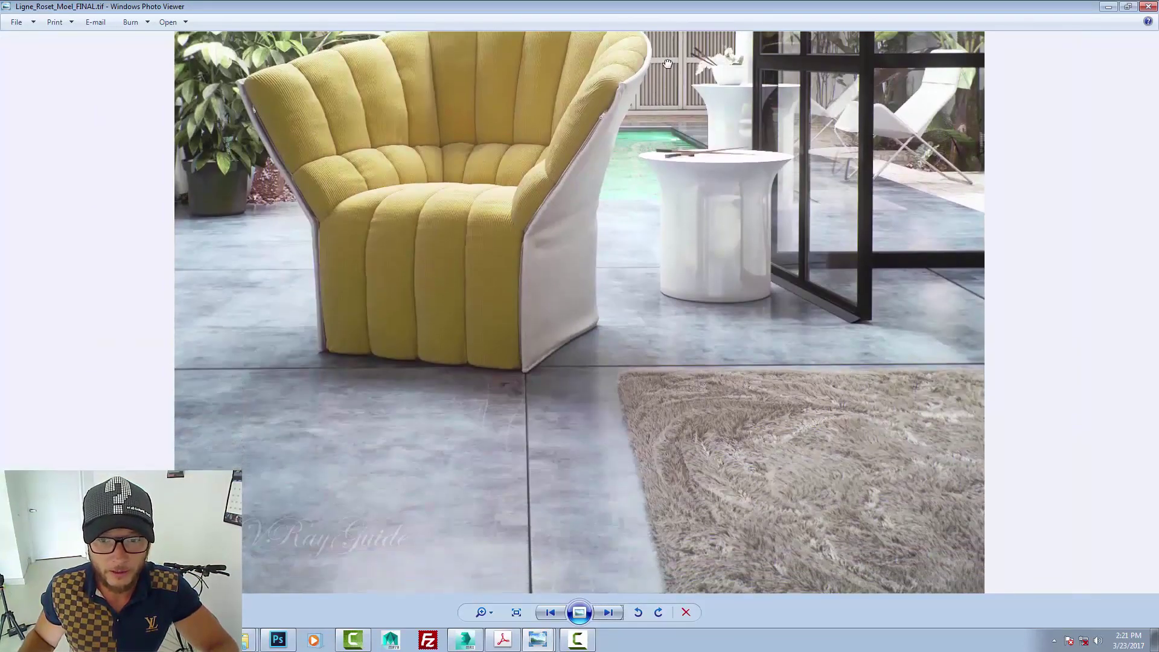
- View the original photo Moël - Ligne Roset_1.jpg for comparison with the final render, and return to the render
click(537, 640)
click(505, 613)
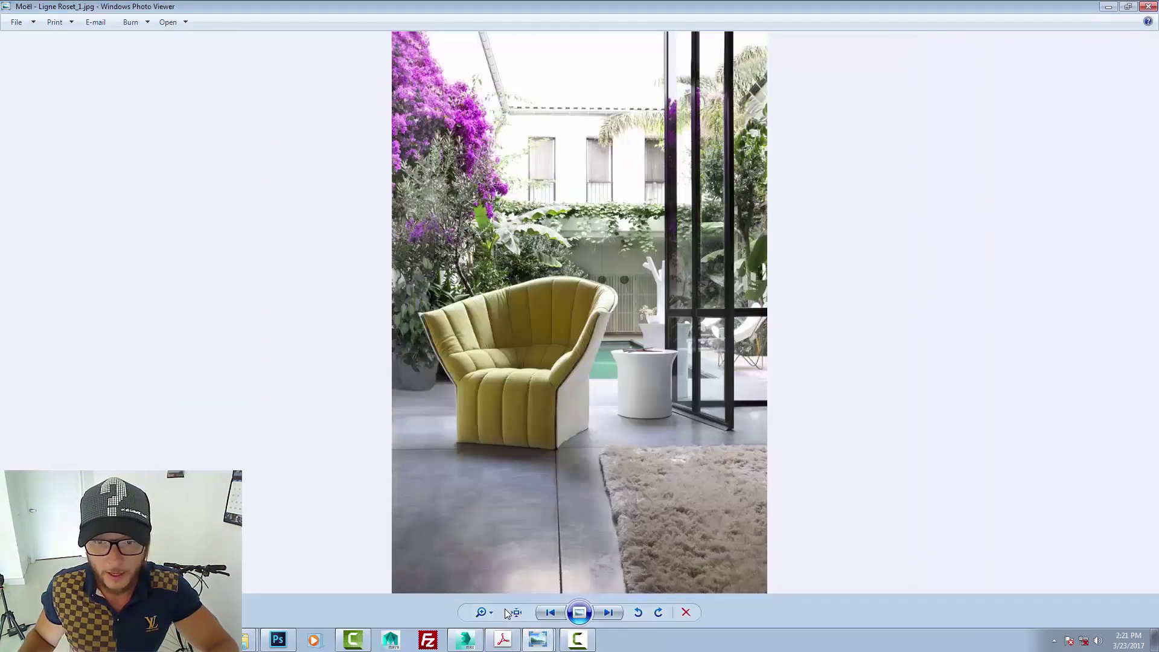
key(alt+Tab)
key(alt+Tab)
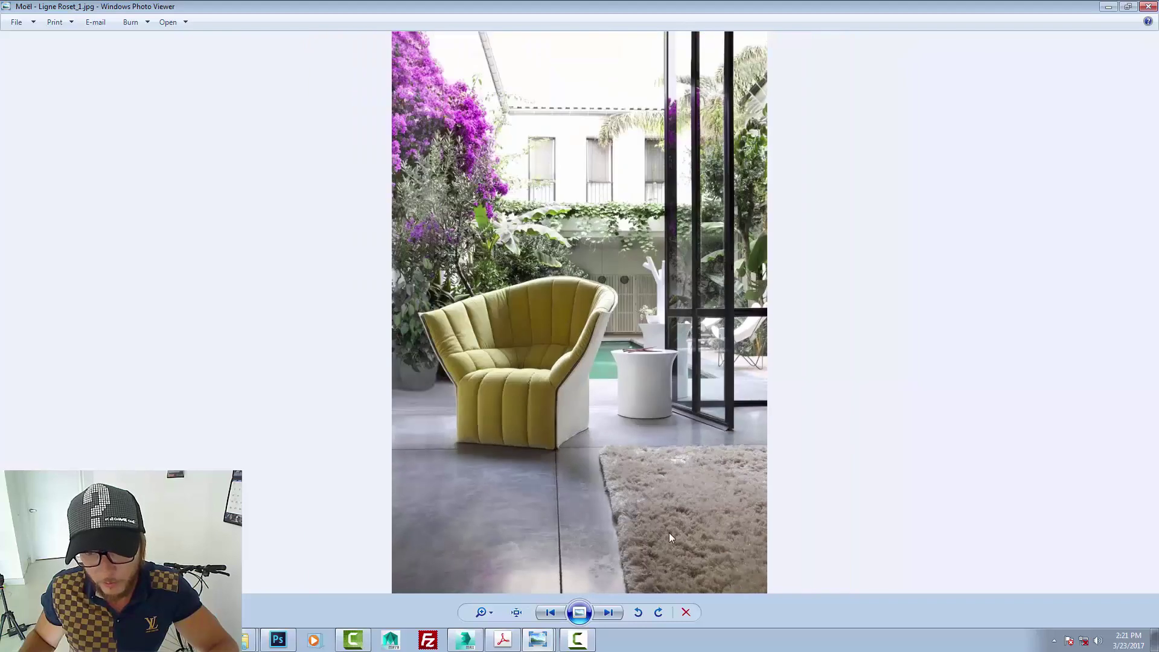
click(1108, 7)
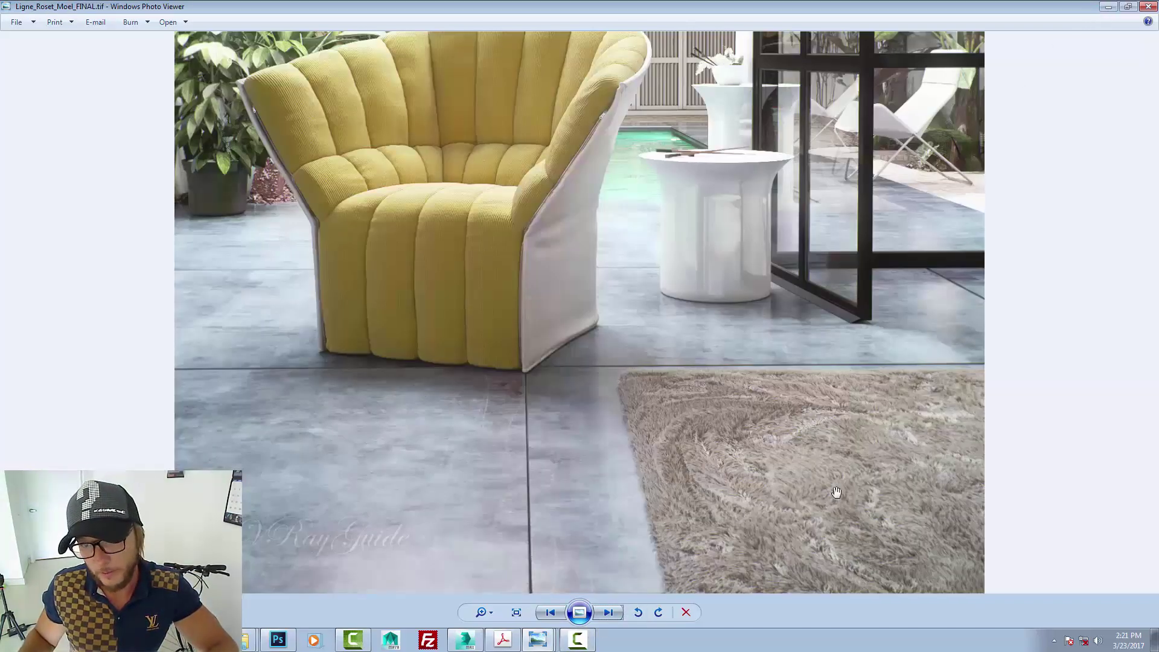
- Examine the final render's floor, rug, pool and background vegetation, and switch back to the 3ds Max scene
drag(772, 384, 770, 324)
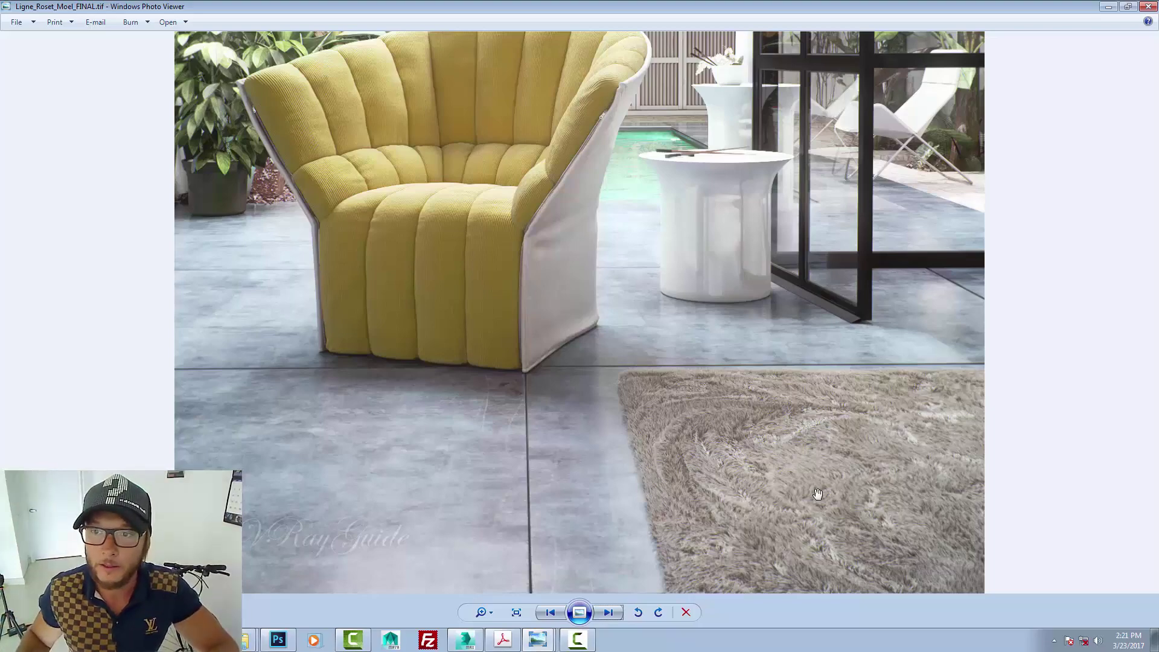
scroll(806, 323, down, 2)
drag(806, 323, 757, 432)
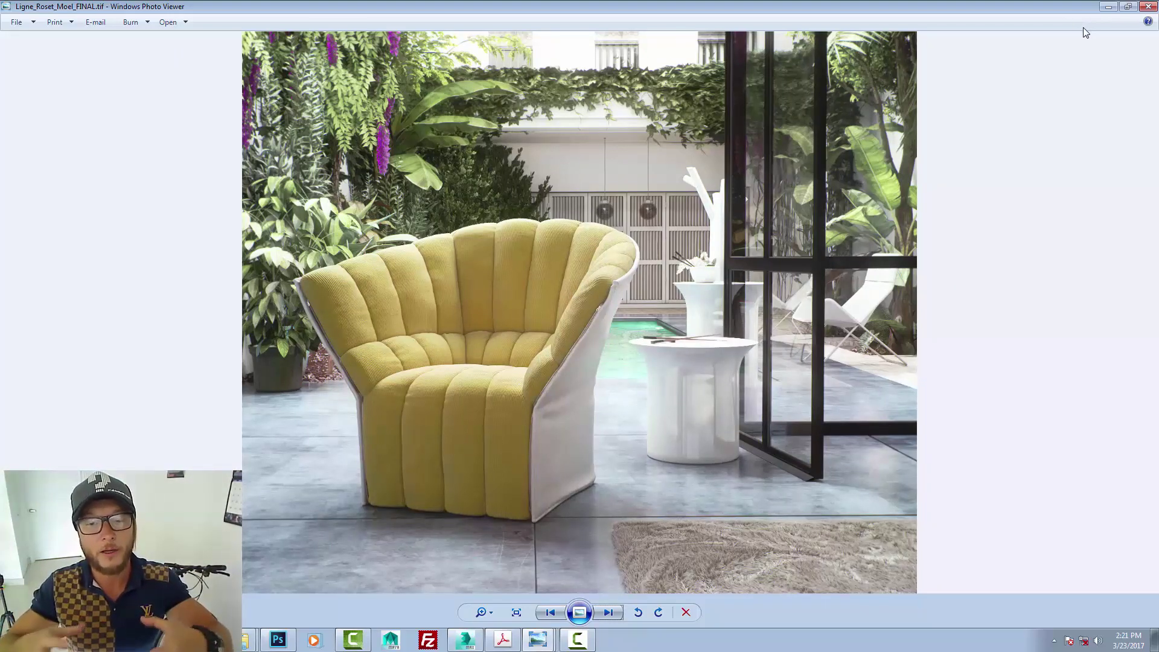
click(1108, 7)
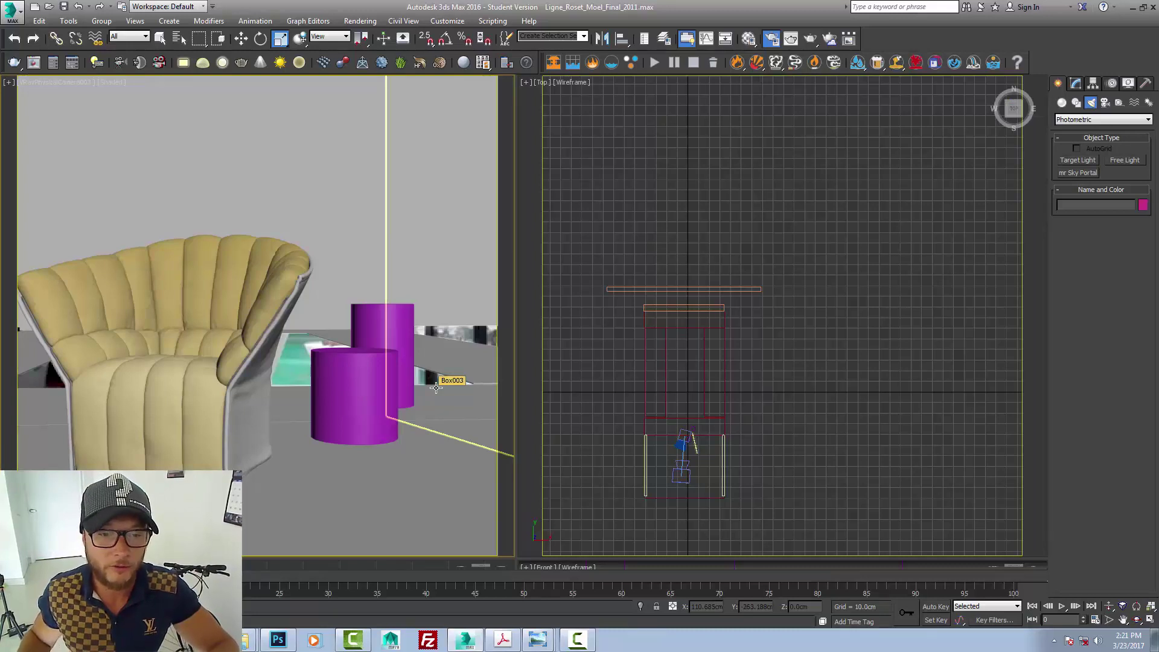
click(537, 640)
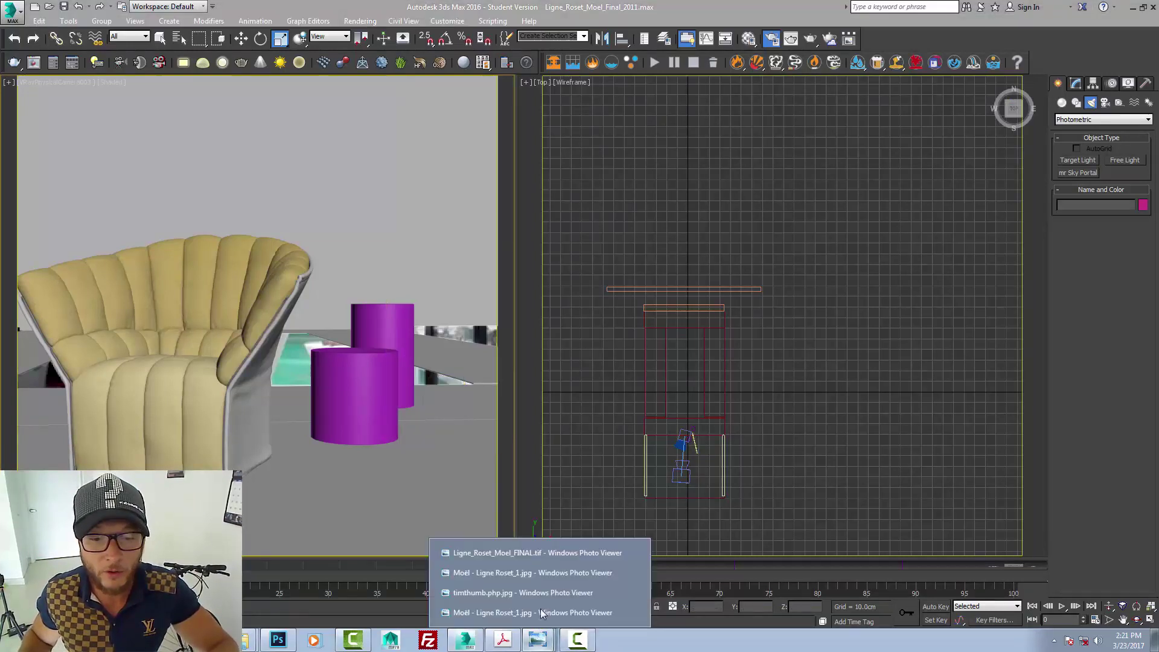
click(552, 552)
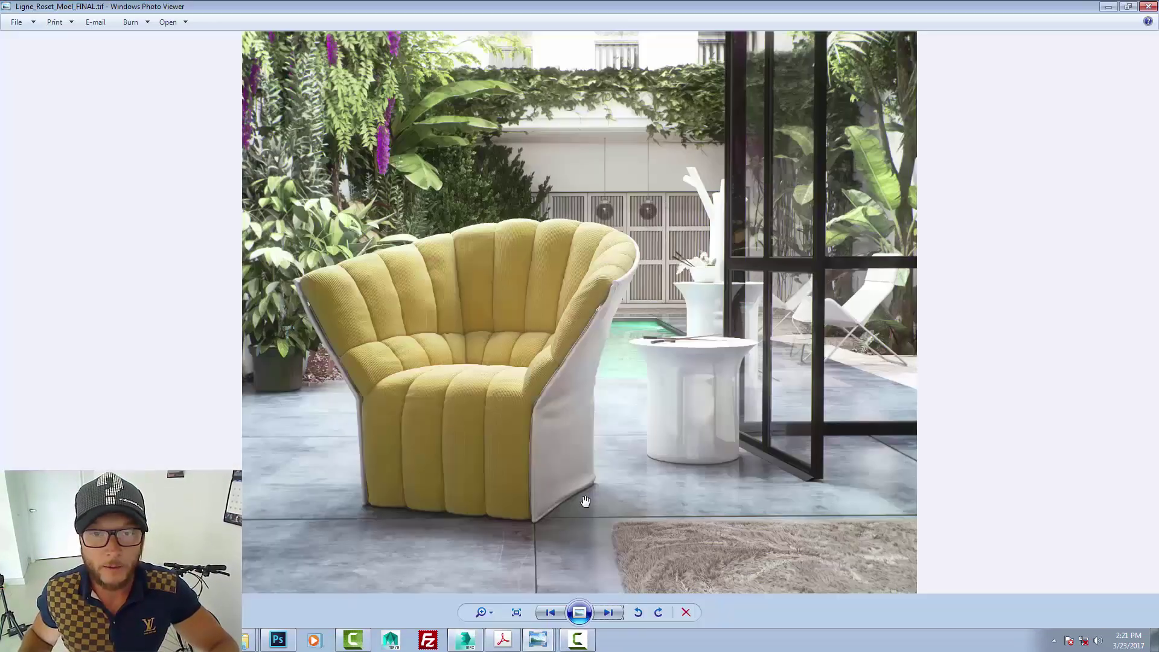
click(1109, 7)
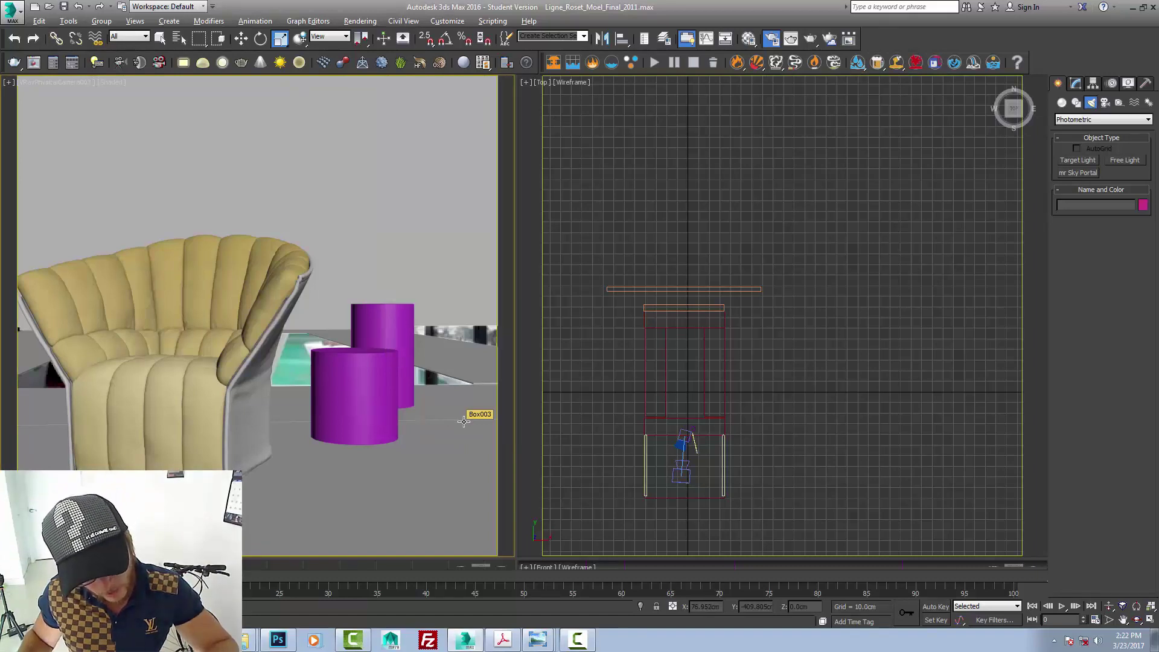
- Change the camera viewport background from the timthumb.php.jpg image file to the customized user interface gradient colors
key(alt+b)
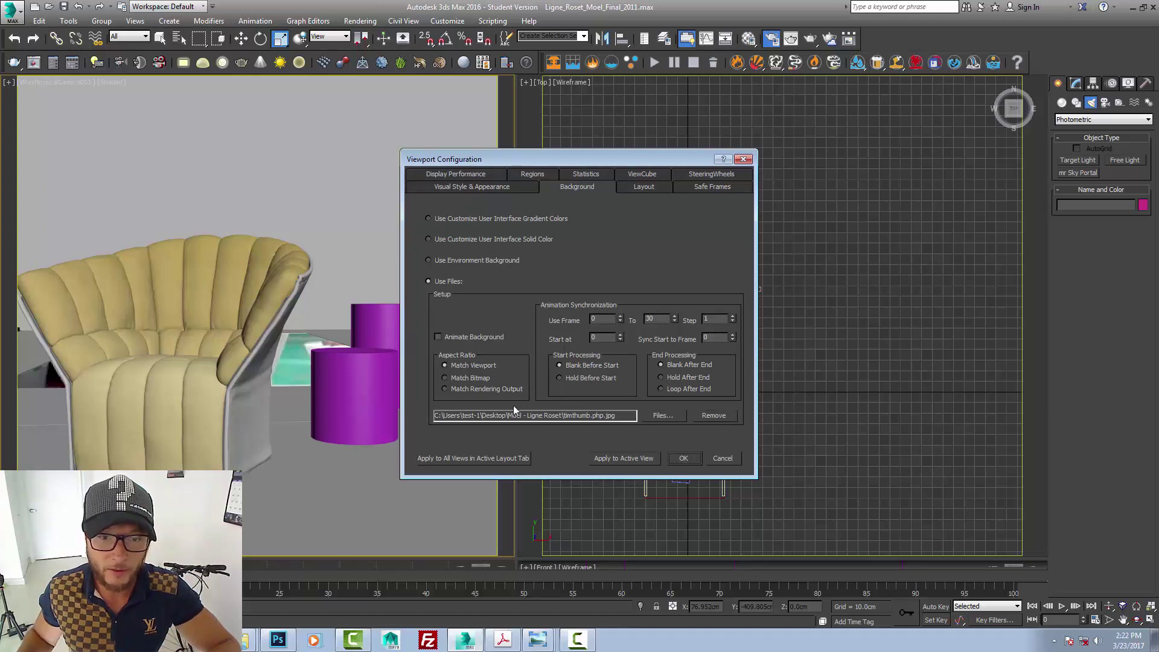
click(448, 259)
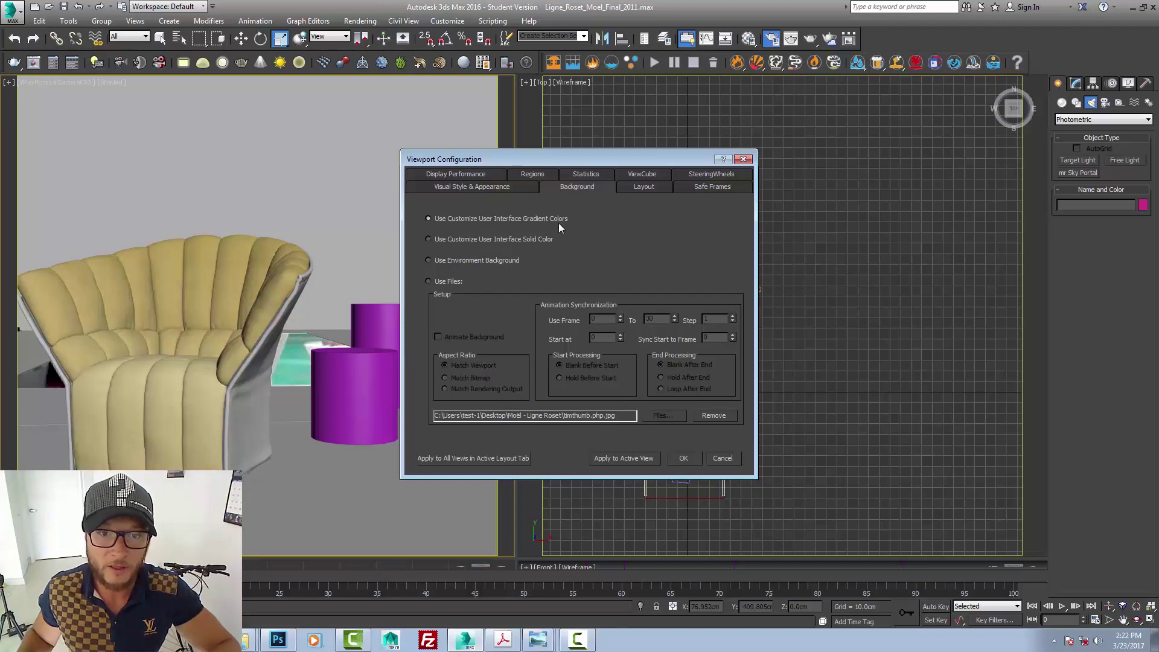
click(443, 281)
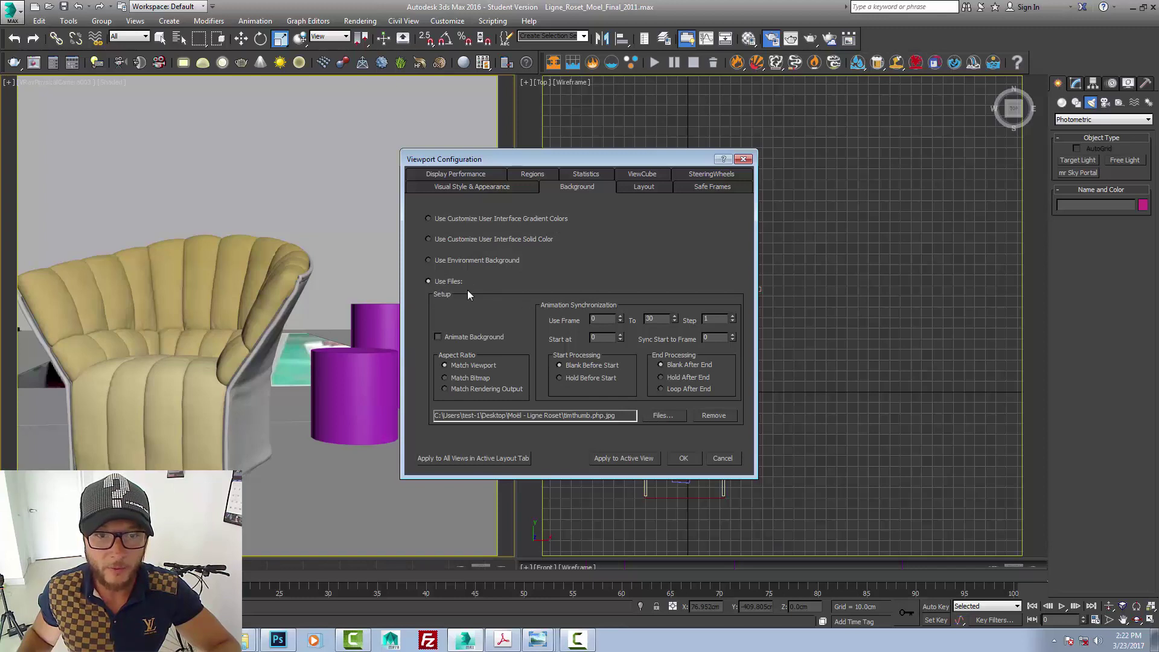
click(470, 220)
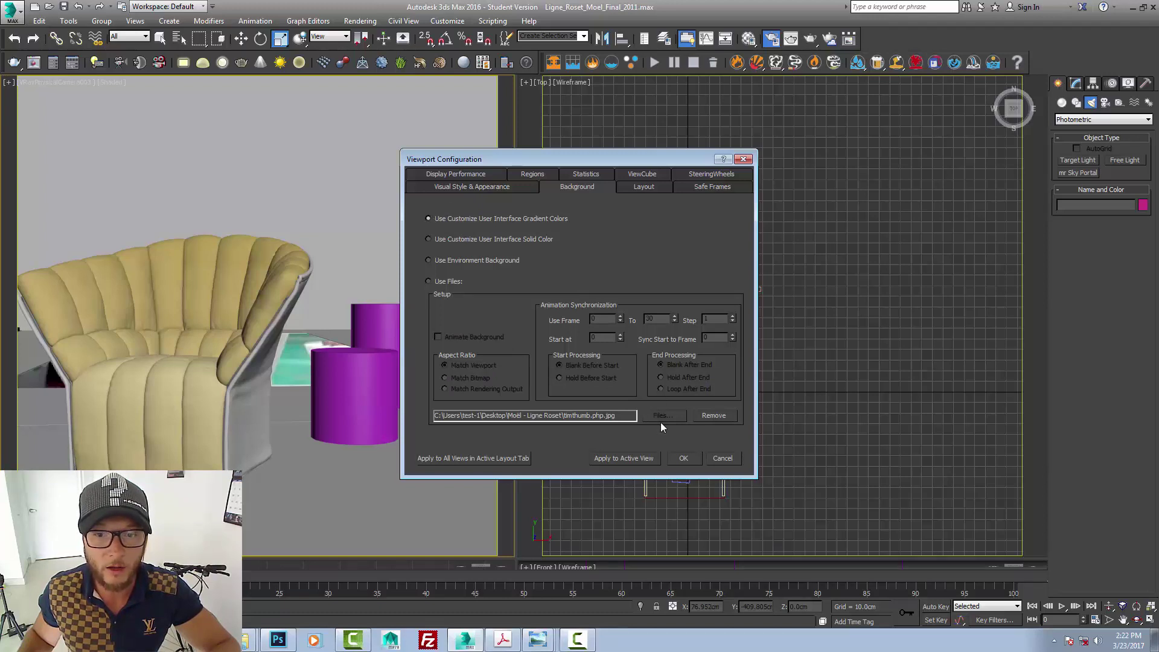
click(681, 457)
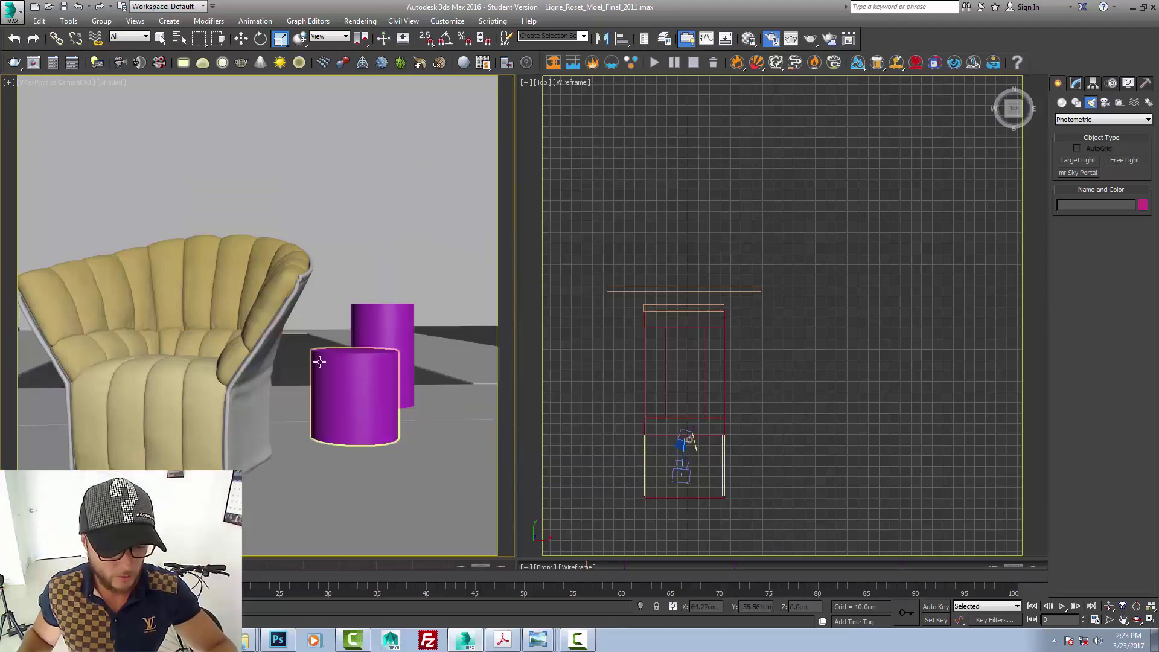